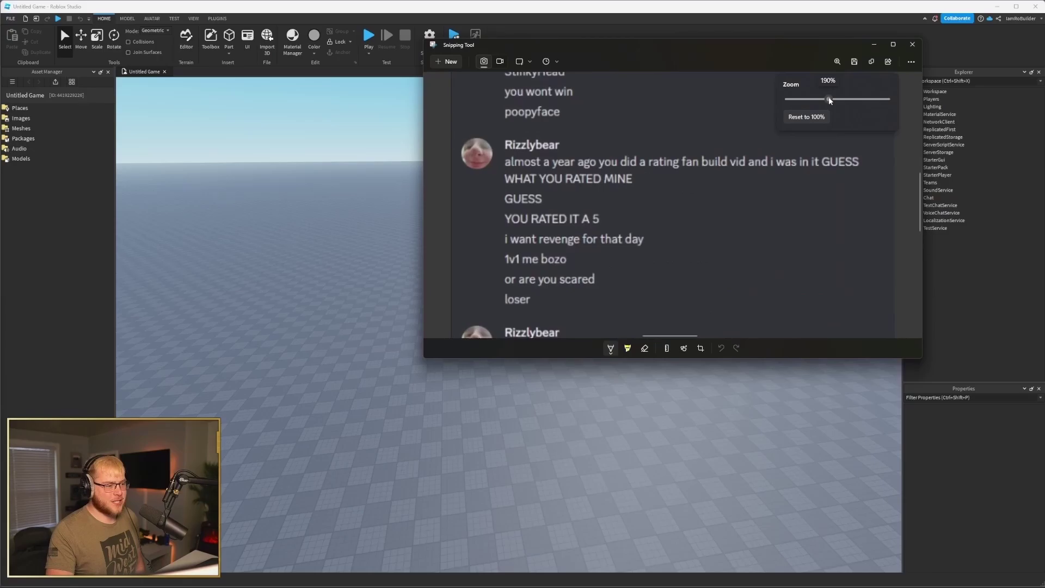
# Read the build battle challenge messages in the screenshot, including the 200 x 200 size limit, asset rules and time limit.
pyautogui.moveTo(829, 100); pyautogui.dragTo(803, 97)
pyautogui.click(782, 181)
pyautogui.scroll(3, 701, 201)
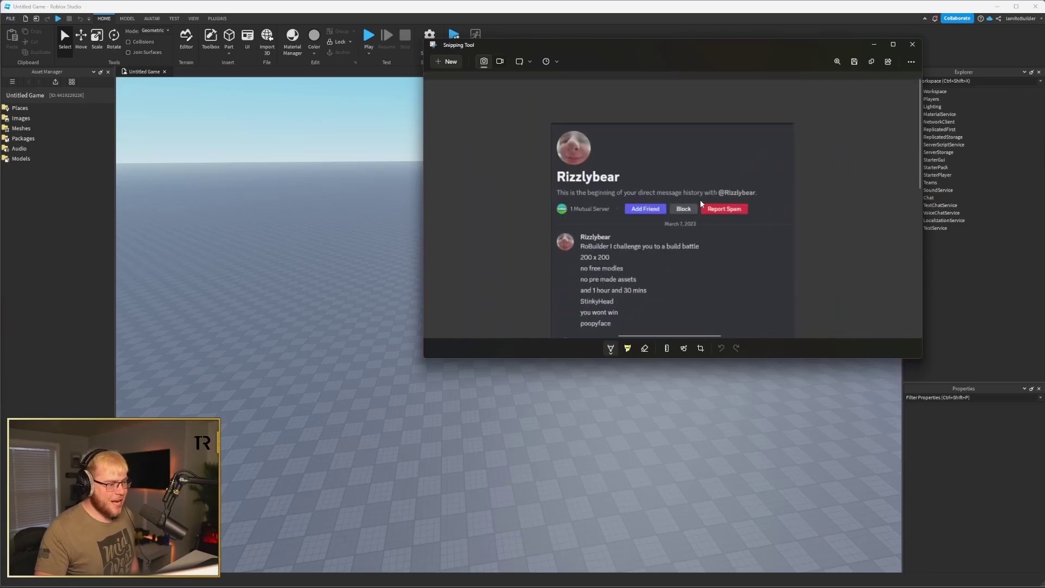
pyautogui.scroll(-3, 700, 199)
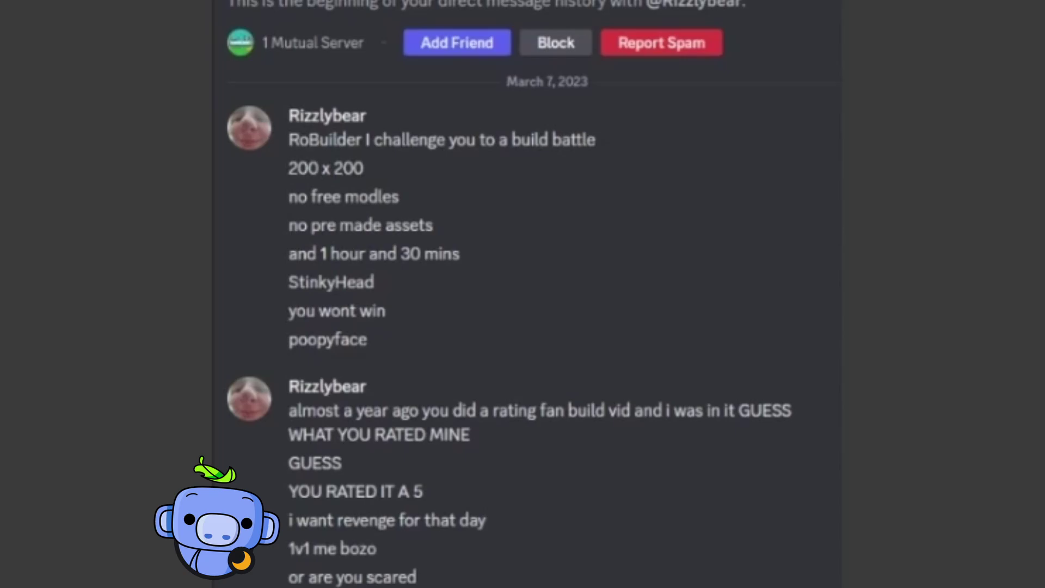
pyautogui.scroll(-2, 502, 354)
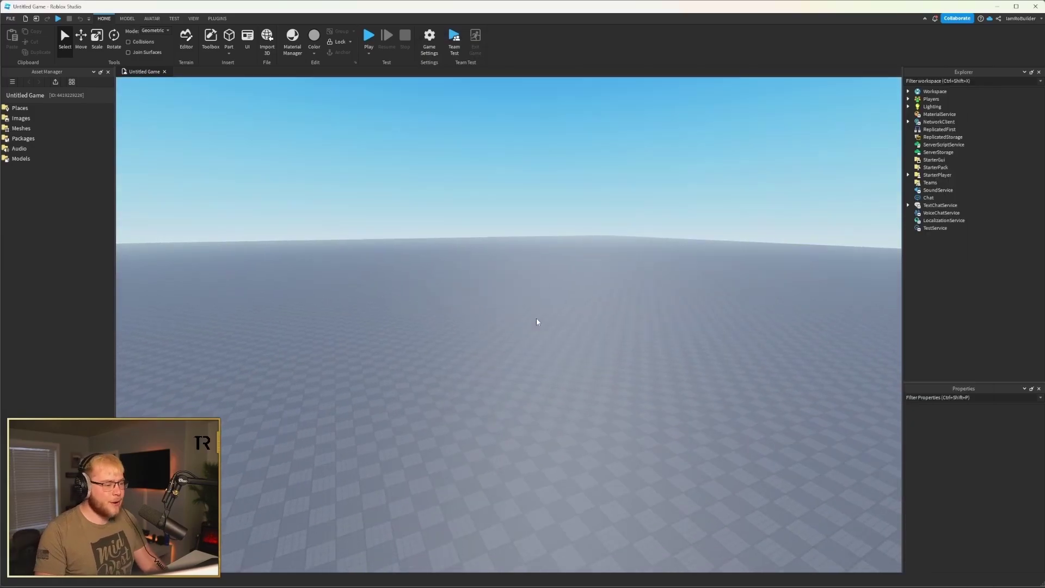
pyautogui.moveTo(536, 321); pyautogui.dragTo(531, 323, button='right')
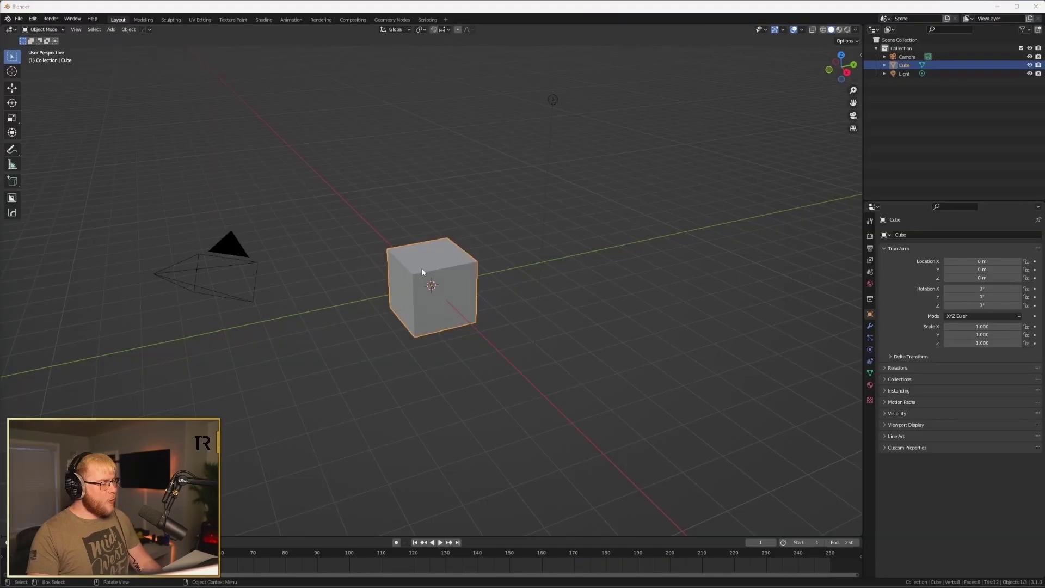
# Switch to Blender and delete the default camera and light from the scene, keeping only the cube.
pyautogui.scroll(-8, 421, 268)
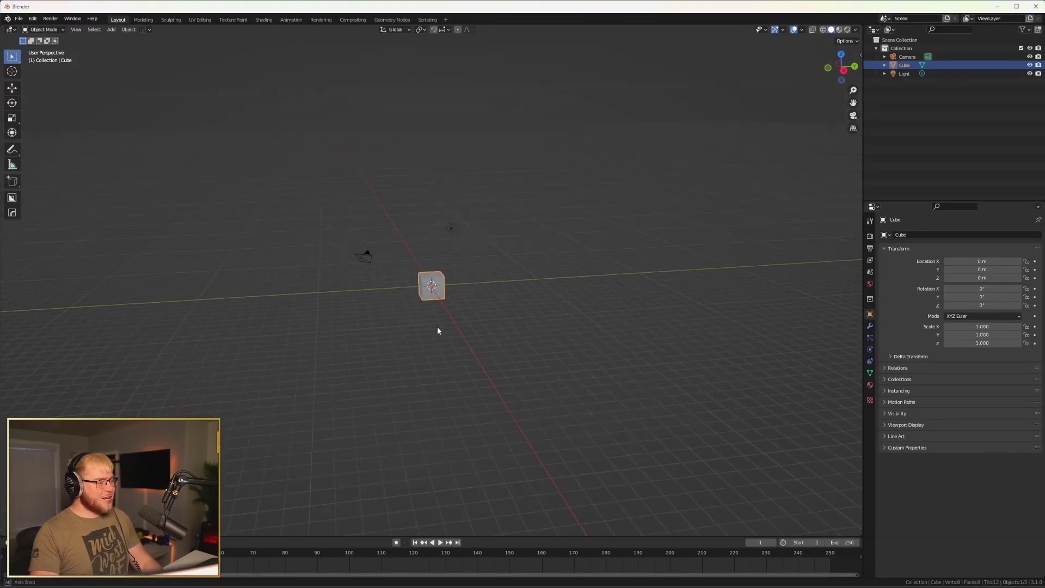
pyautogui.moveTo(284, 173); pyautogui.dragTo(501, 256)
pyautogui.press('Delete')
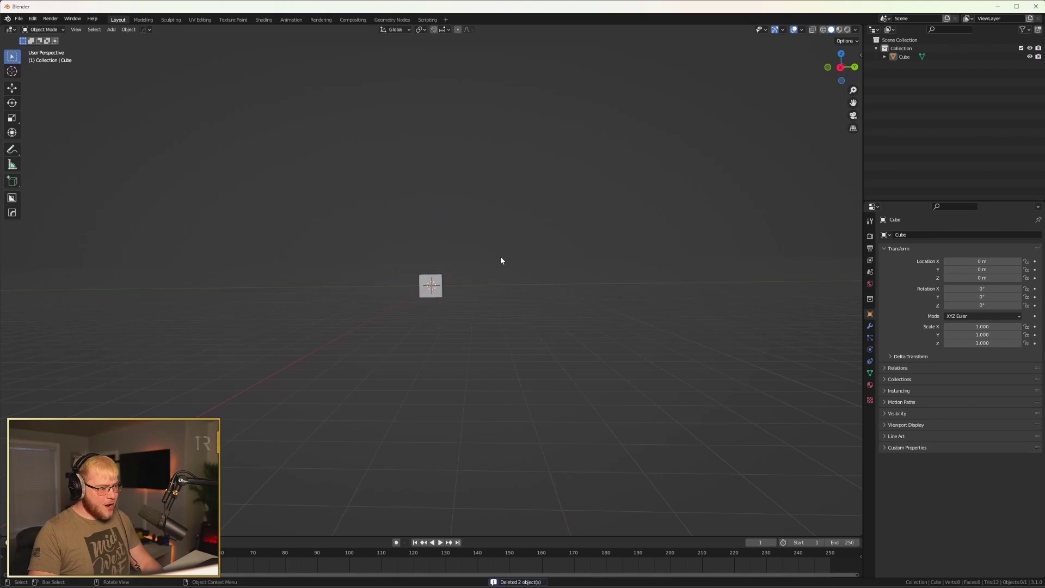
# Stretch the cube's mesh to about three times its length along X and widen it along Y to form a base block.
pyautogui.scroll(9, 419, 279)
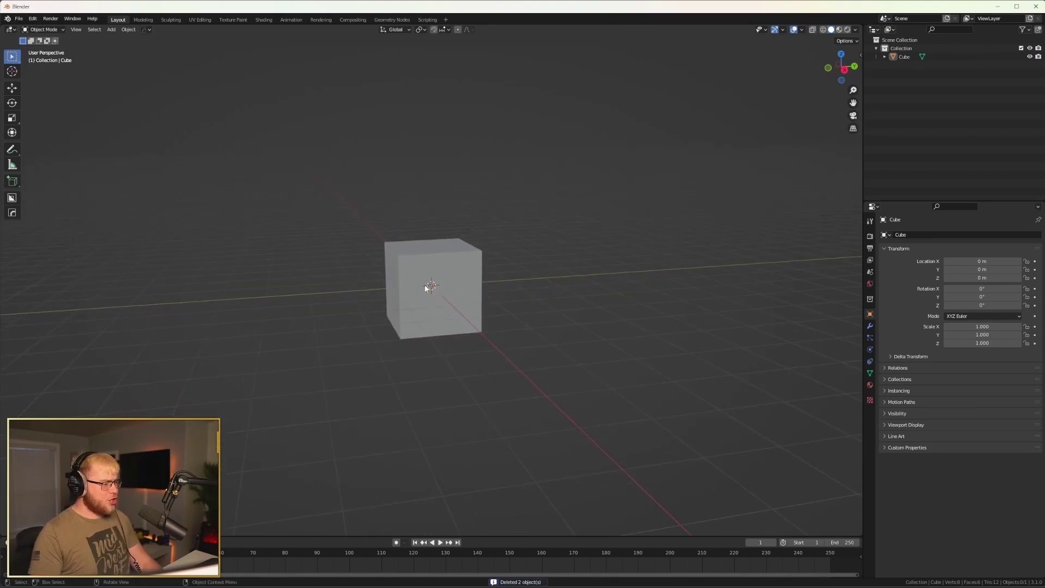
pyautogui.press('Tab')
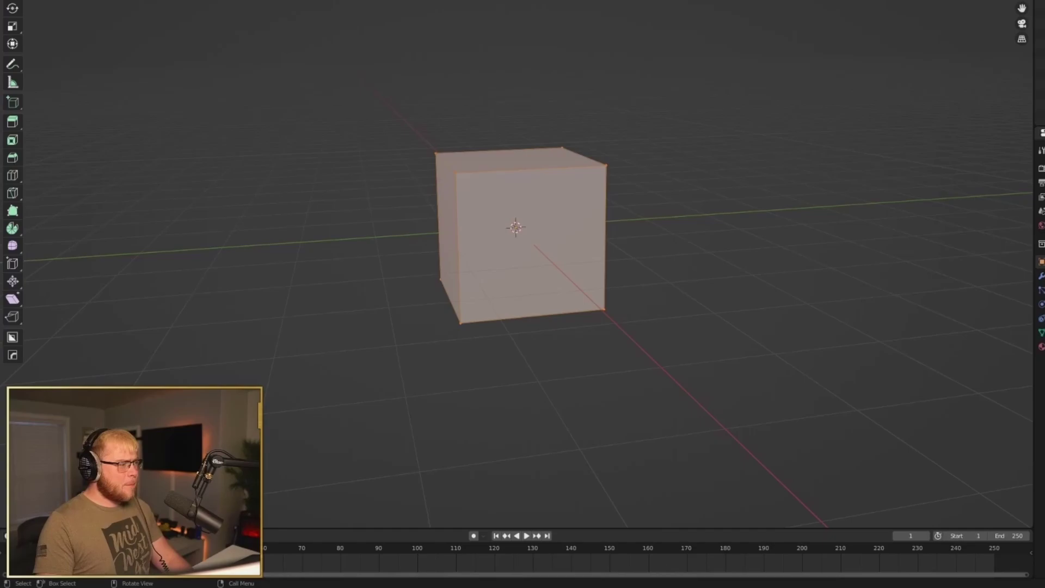
pyautogui.press('KP_1')
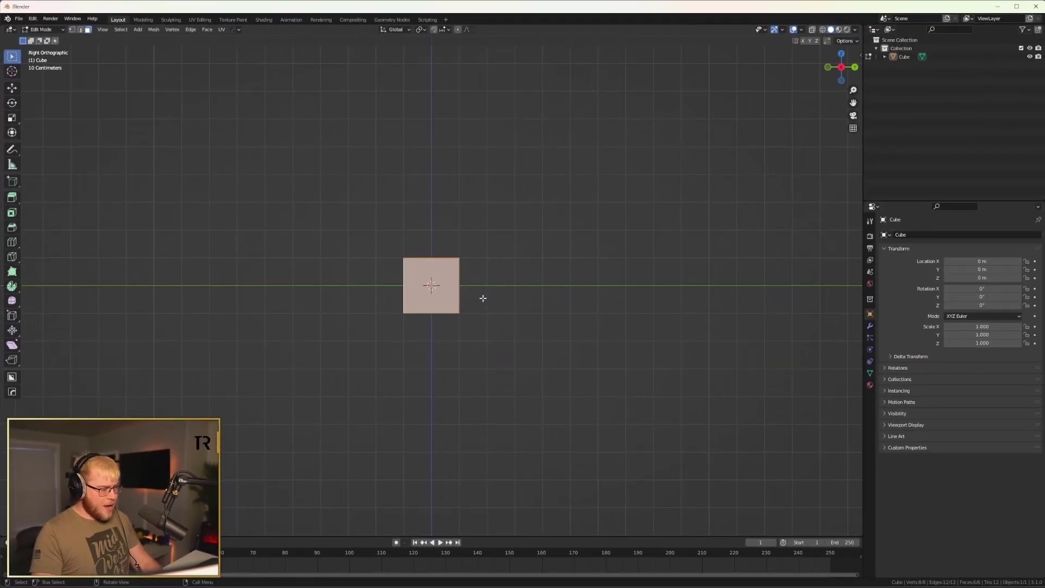
pyautogui.press('s')
pyautogui.press('x')
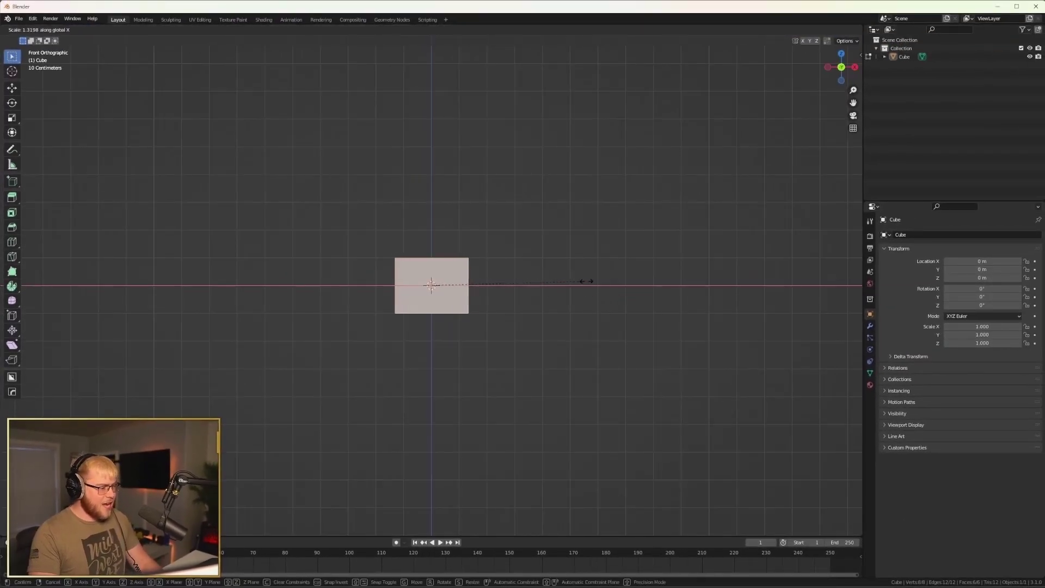
pyautogui.click(775, 284)
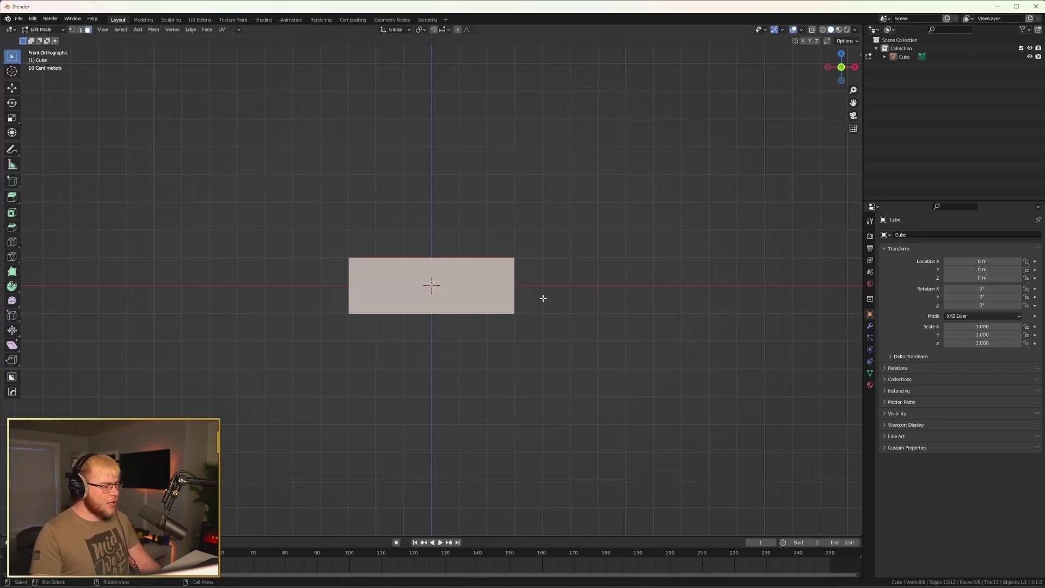
pyautogui.moveTo(544, 298); pyautogui.dragTo(566, 273, button='middle')
pyautogui.press('s')
pyautogui.rightClick(468, 294)
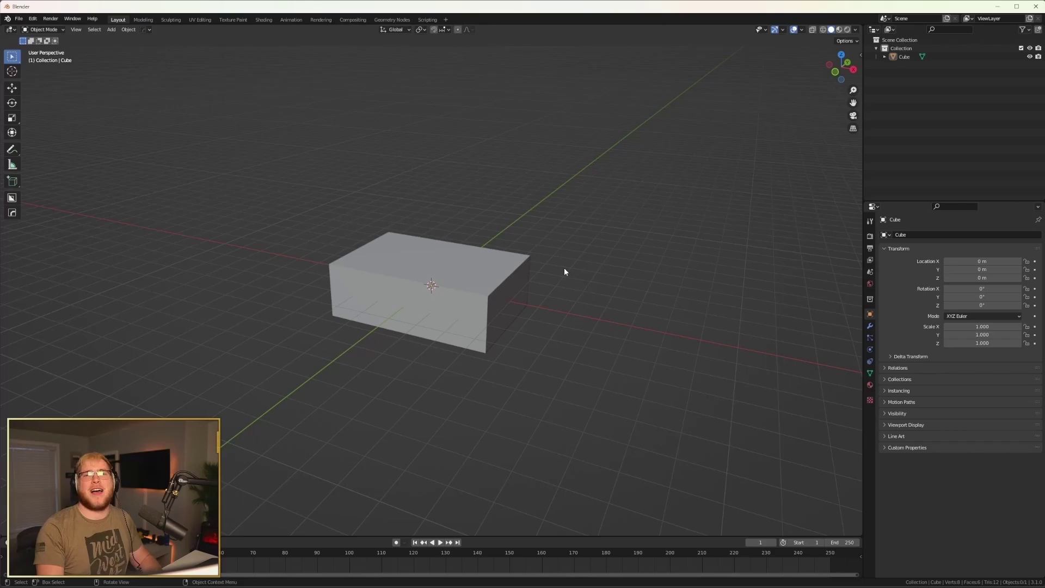
# Add a cube on top of the base block near its positive X end and scale it down to about 0.74.
pyautogui.press('KP_1')
pyautogui.hotkey('shift', 'd')
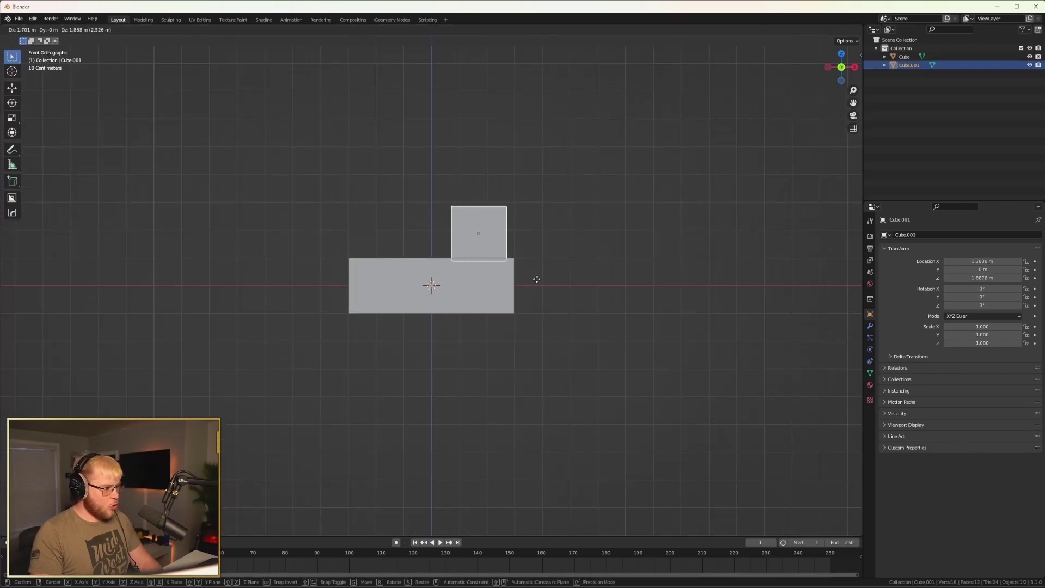
pyautogui.click(536, 278)
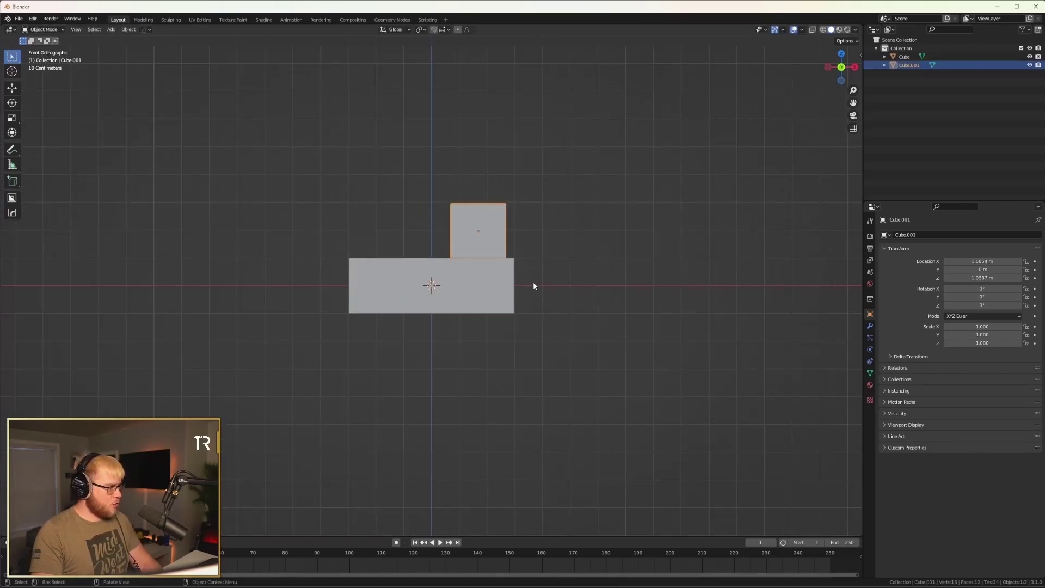
pyautogui.press('s')
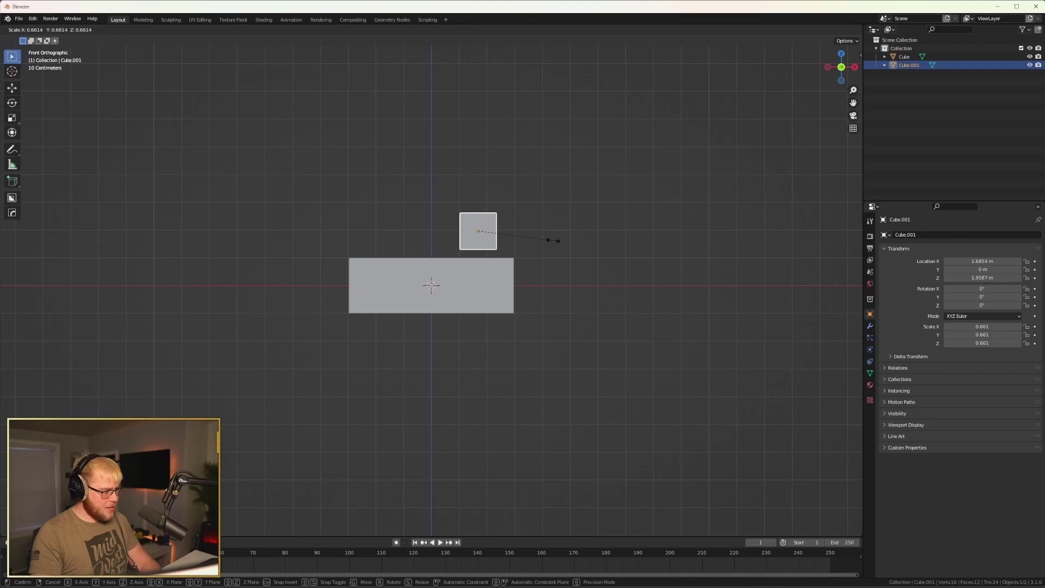
pyautogui.click(540, 241)
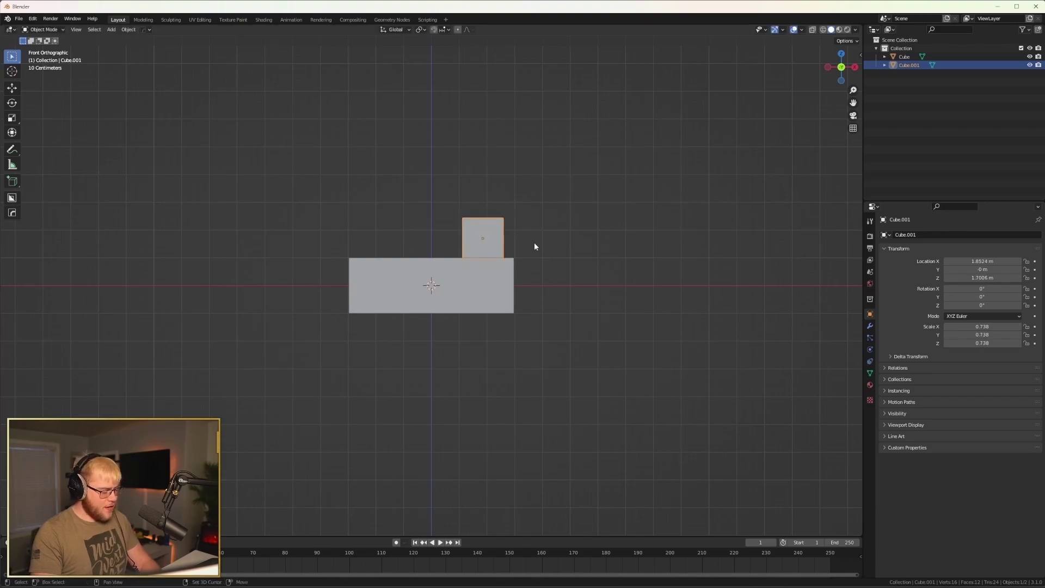
# Duplicate the small cube to the opposite end of the base block, and narrow the copy to about 0.63 along X.
pyautogui.hotkey('shift', 'd')
pyautogui.click(439, 245)
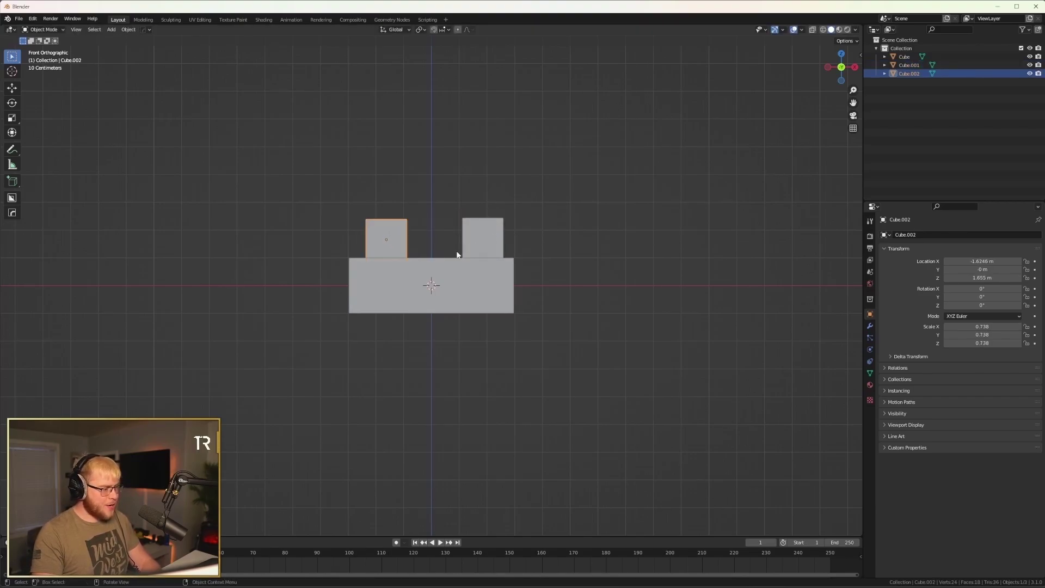
pyautogui.press('s')
pyautogui.press('x')
pyautogui.click(542, 242)
pyautogui.press('Tab')
pyautogui.press('Tab')
# Select both small cubes and move them together along Y to about -0.97 m, toward the edge of the base block.
pyautogui.moveTo(542, 241); pyautogui.dragTo(406, 302, button='middle')
pyautogui.click(407, 301)
pyautogui.keyDown('shift'); pyautogui.click(444, 244); pyautogui.keyUp('shift')
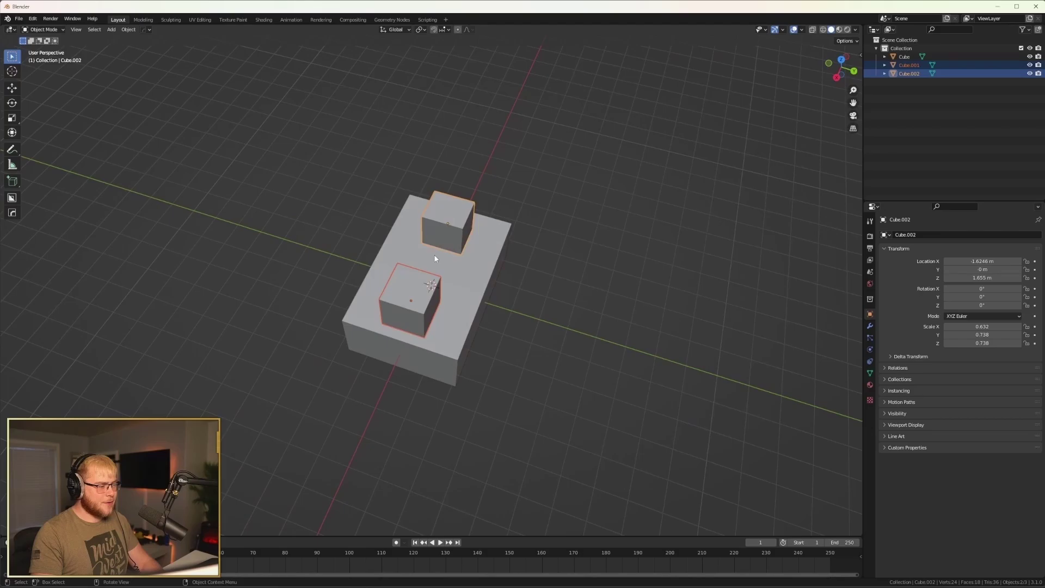
pyautogui.keyDown('alt'); pyautogui.moveTo(435, 258); pyautogui.dragTo(511, 260, button='middle'); pyautogui.keyUp('alt')
pyautogui.moveTo(467, 392); pyautogui.dragTo(403, 285, button='middle')
# Raise the top face of the small cube at the base's positive X end to turn it into a taller pillar.
pyautogui.press('Tab')
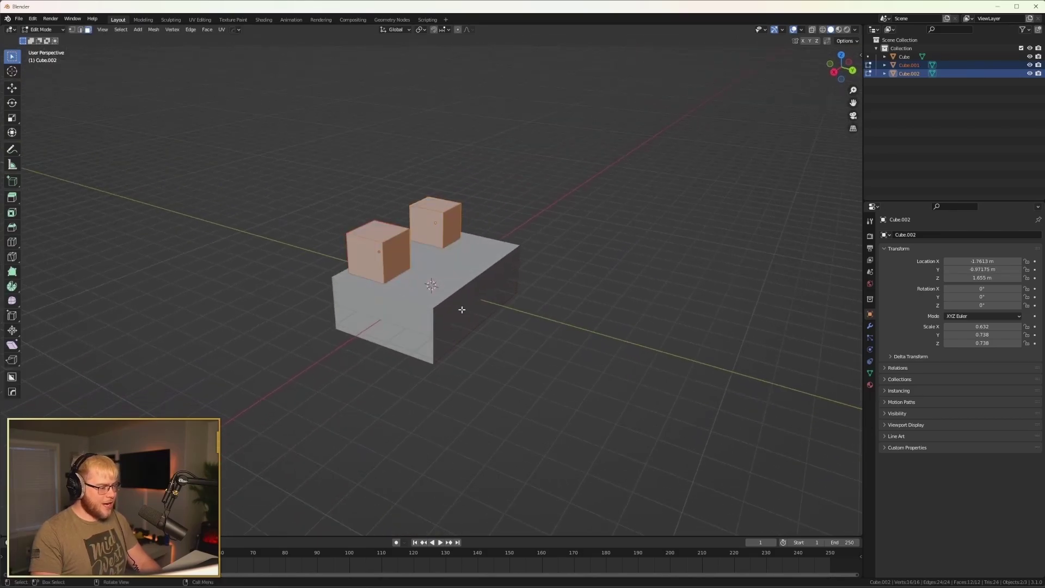
pyautogui.press('Tab')
pyautogui.click(460, 313)
pyautogui.press('Tab')
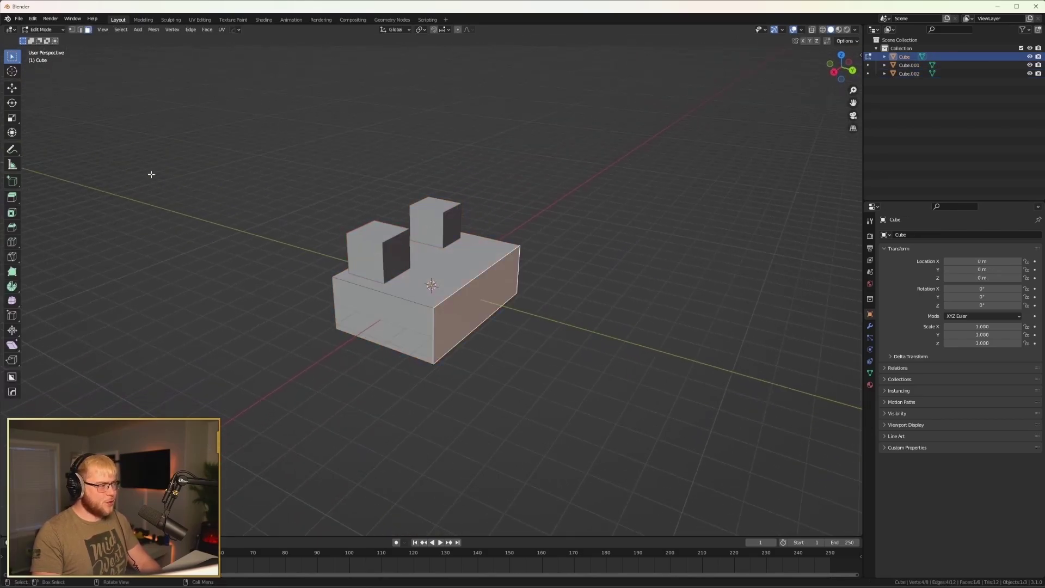
pyautogui.moveTo(482, 200); pyautogui.dragTo(482, 188)
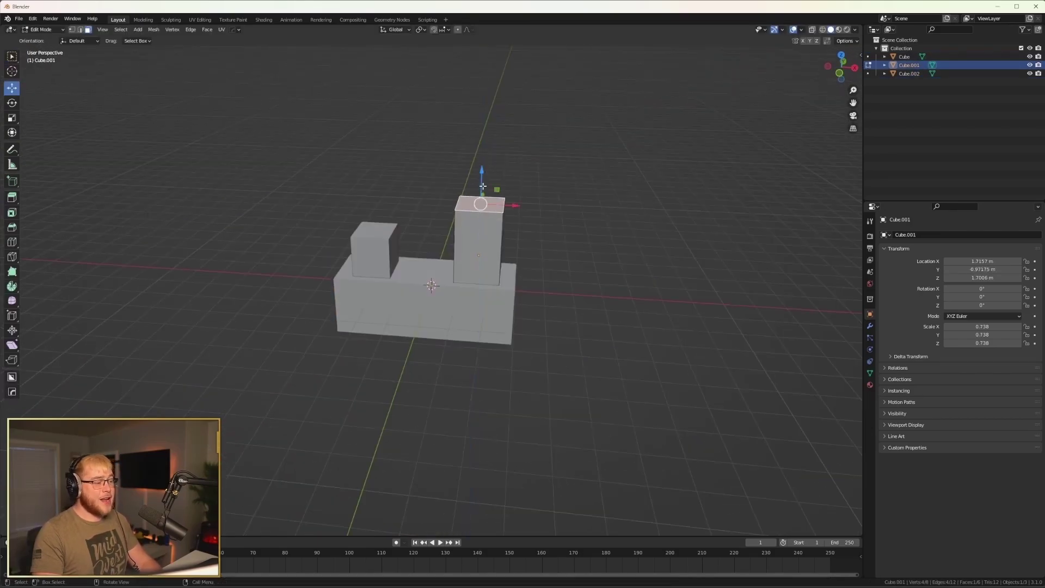
pyautogui.moveTo(482, 188); pyautogui.dragTo(454, 192, button='middle')
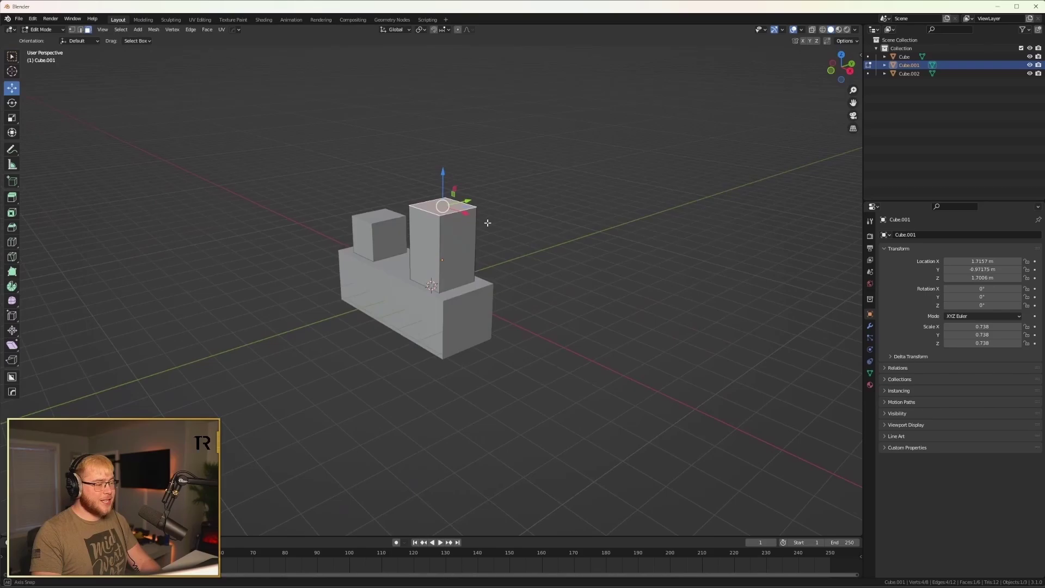
pyautogui.click(463, 258)
pyautogui.moveTo(479, 273); pyautogui.dragTo(509, 237, button='middle')
pyautogui.click(483, 214)
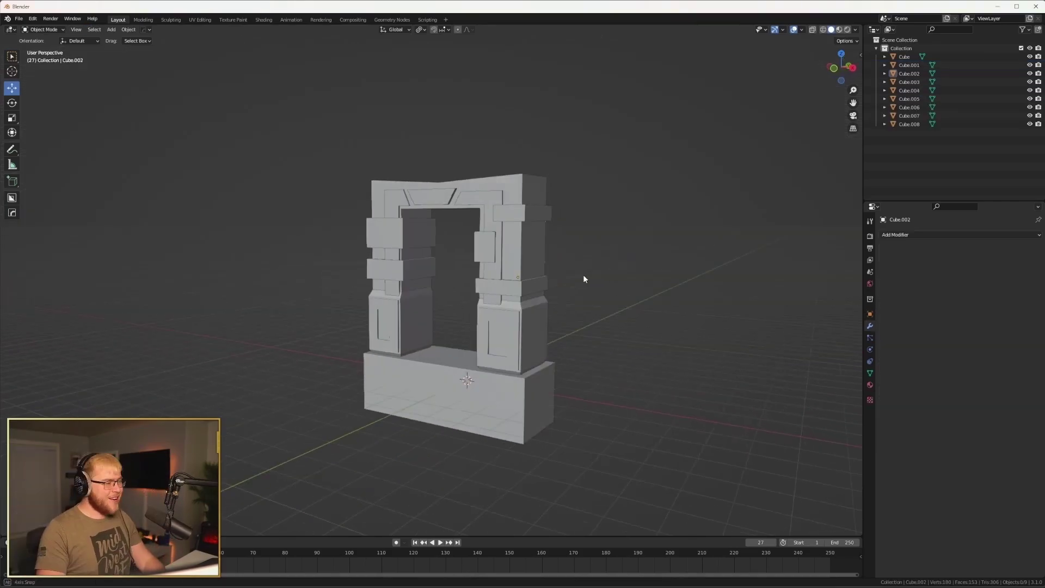
# Select the five rectangular blocks wrapped around the arch's two pillars and join them into one object.
pyautogui.moveTo(582, 279); pyautogui.dragTo(646, 270, button='middle')
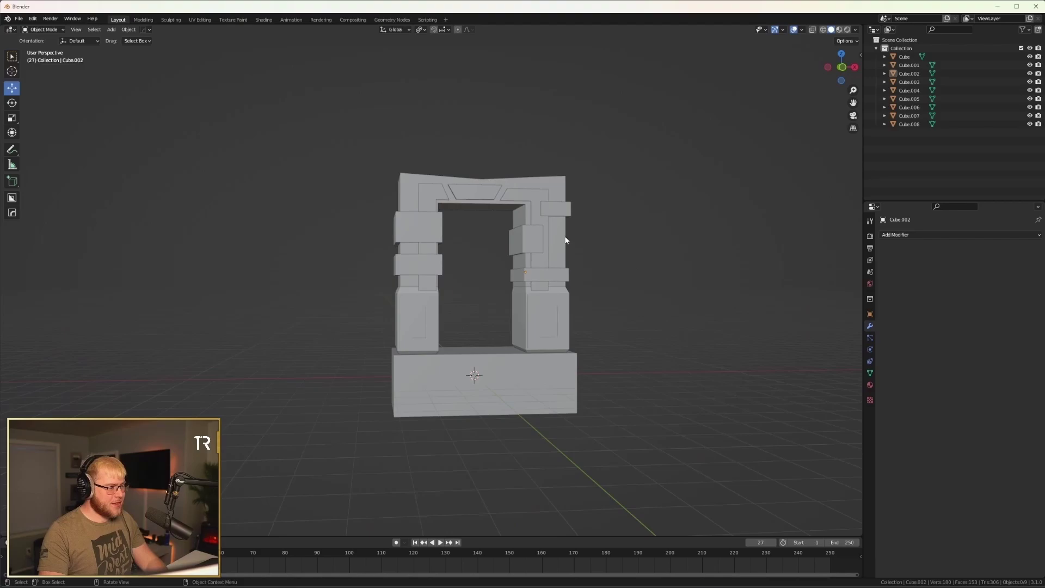
pyautogui.click(561, 238)
pyautogui.click(666, 257)
pyautogui.click(548, 277)
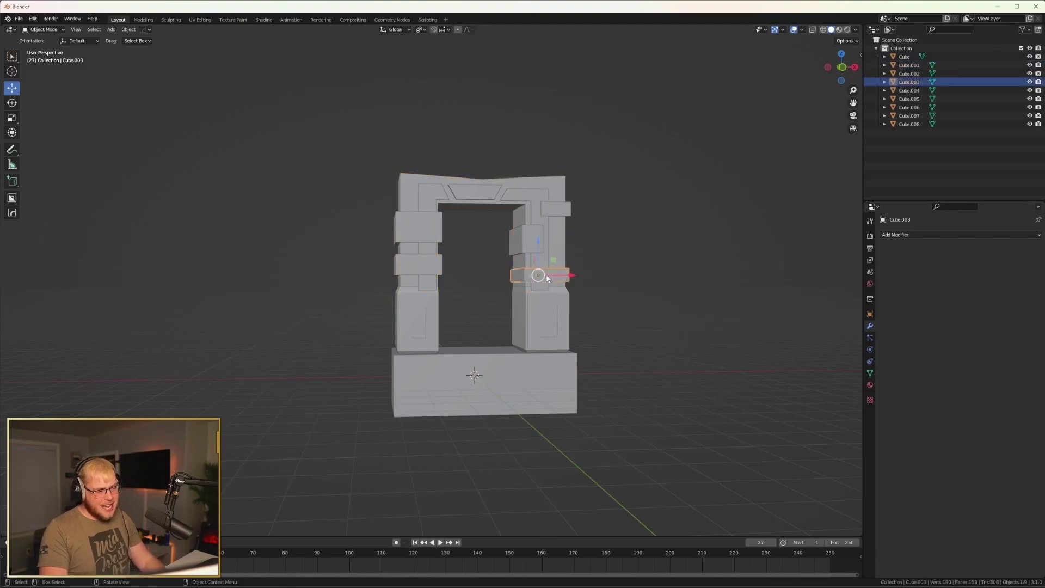
pyautogui.keyDown('shift'); pyautogui.click(524, 236); pyautogui.keyUp('shift')
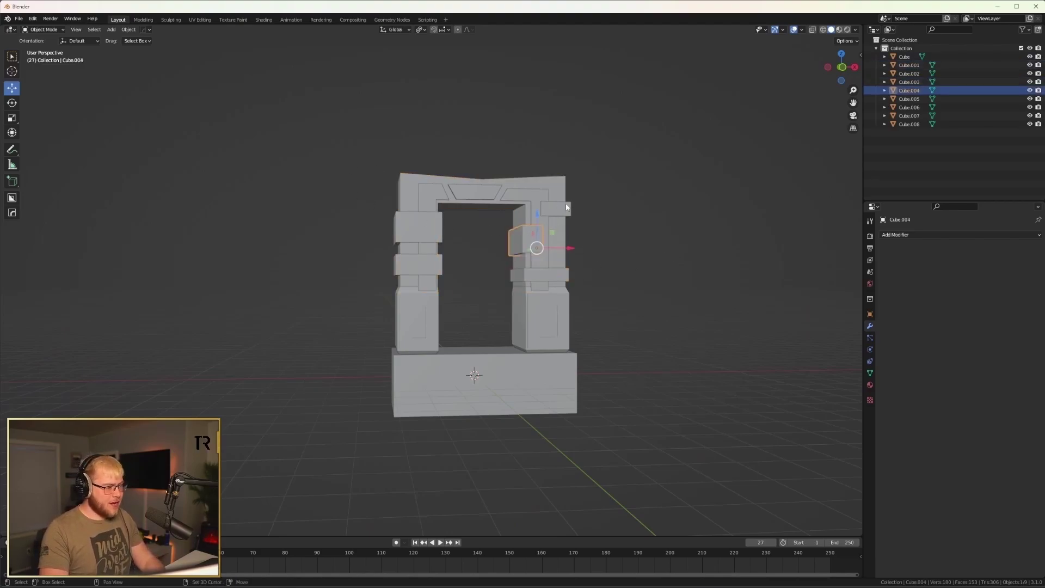
pyautogui.keyDown('shift'); pyautogui.click(555, 210); pyautogui.keyUp('shift')
pyautogui.keyDown('shift'); pyautogui.click(560, 272); pyautogui.keyUp('shift')
pyautogui.keyDown('shift'); pyautogui.click(433, 231); pyautogui.keyUp('shift')
pyautogui.keyDown('shift'); pyautogui.click(417, 265); pyautogui.keyUp('shift')
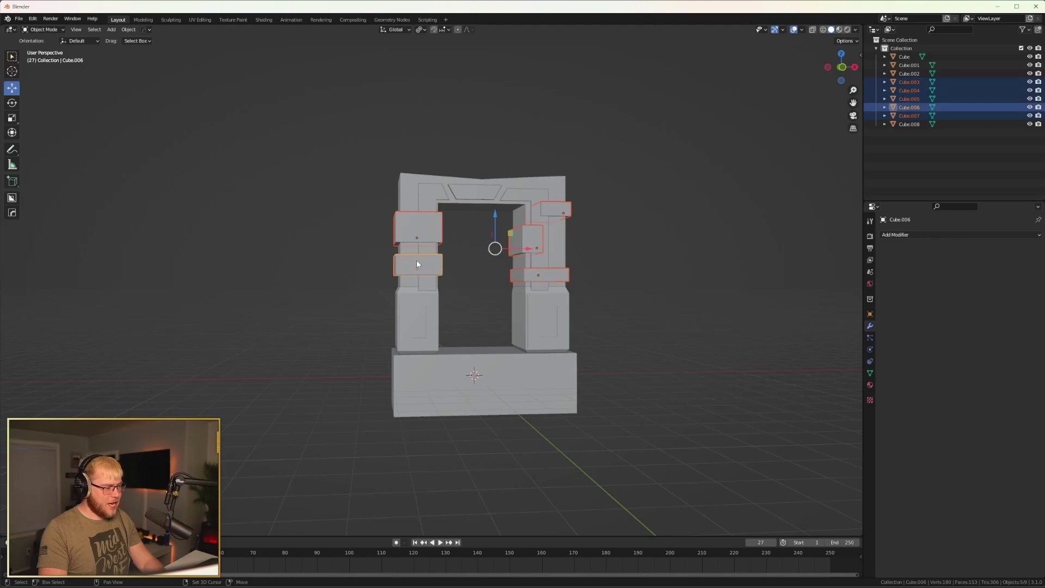
pyautogui.hotkey('ctrl', 'j')
pyautogui.moveTo(495, 246); pyautogui.dragTo(669, 240, button='middle')
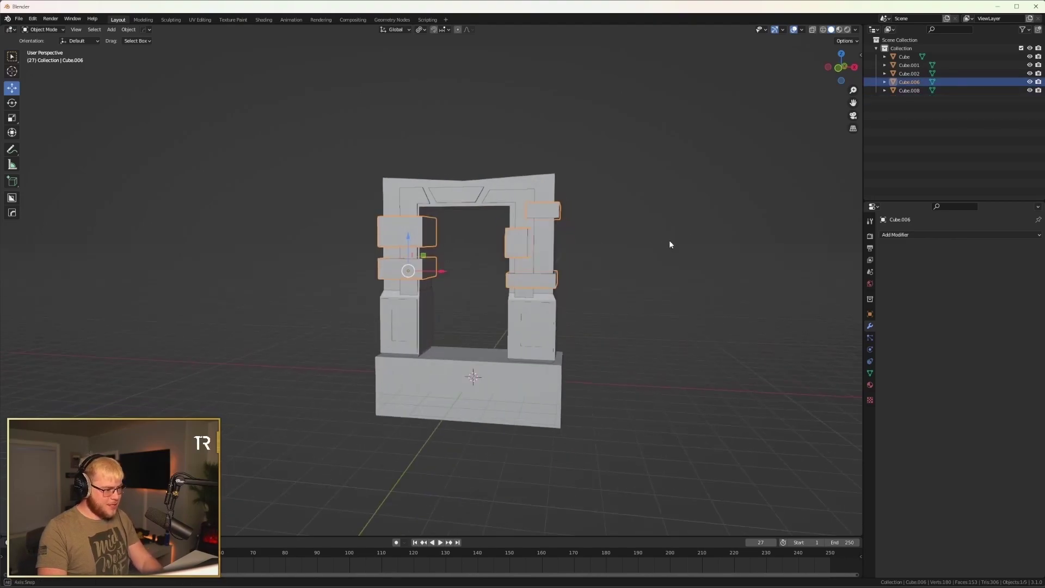
pyautogui.click(661, 237)
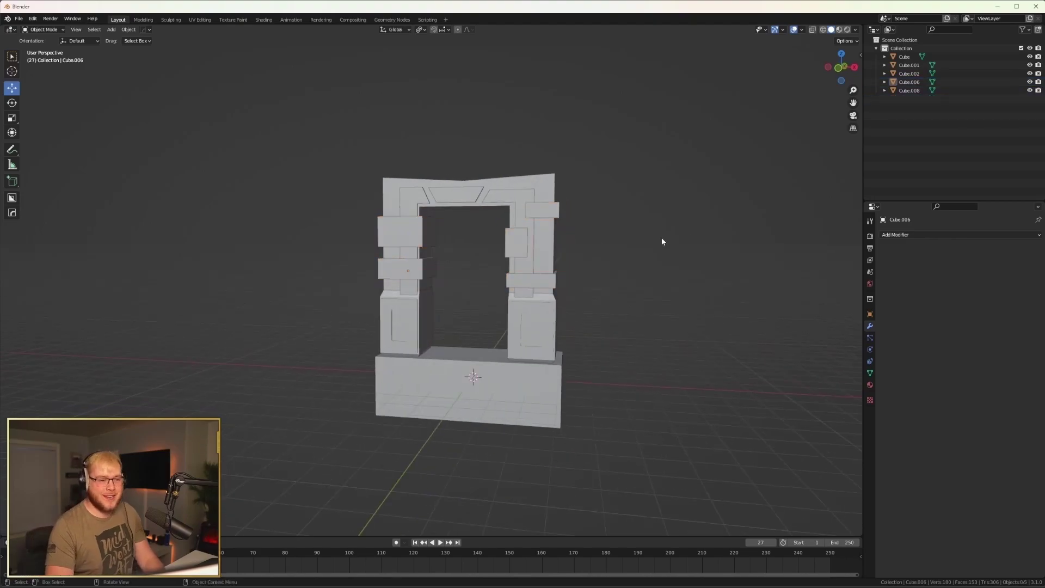
# Try One Click Damage on the arch frame with Voronoi noise, scale 0.03 and amount 78.57%, and cancel the damage.
pyautogui.moveTo(583, 259); pyautogui.dragTo(583, 296, button='middle')
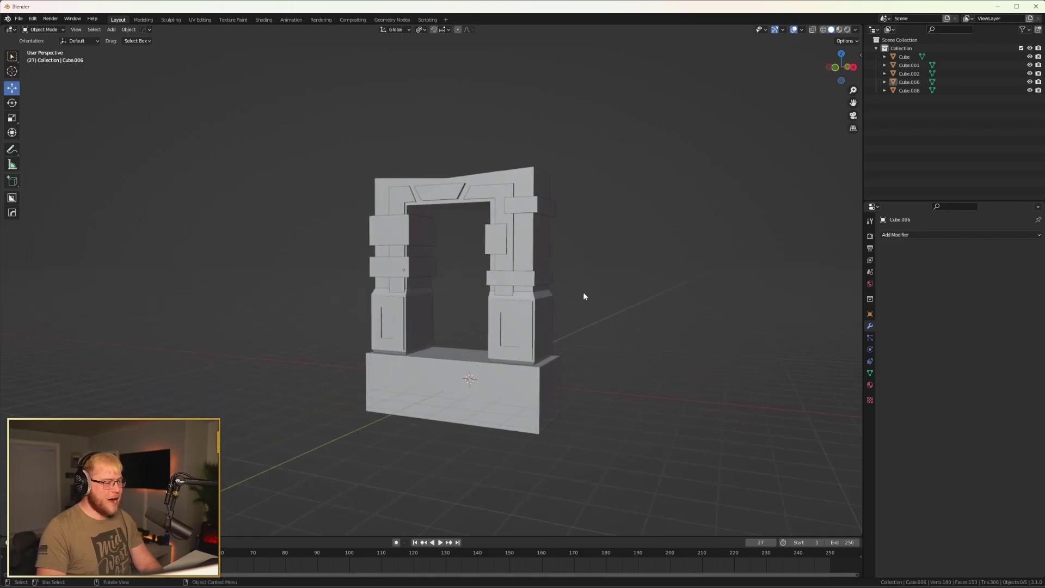
pyautogui.click(525, 182)
pyautogui.scroll(4, 563, 200)
pyautogui.press('n')
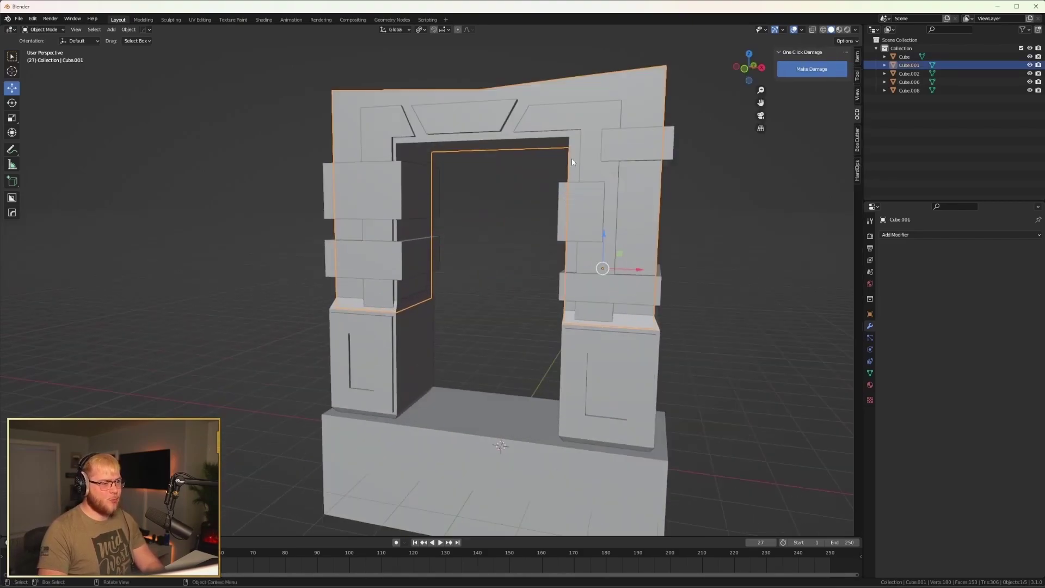
pyautogui.click(812, 68)
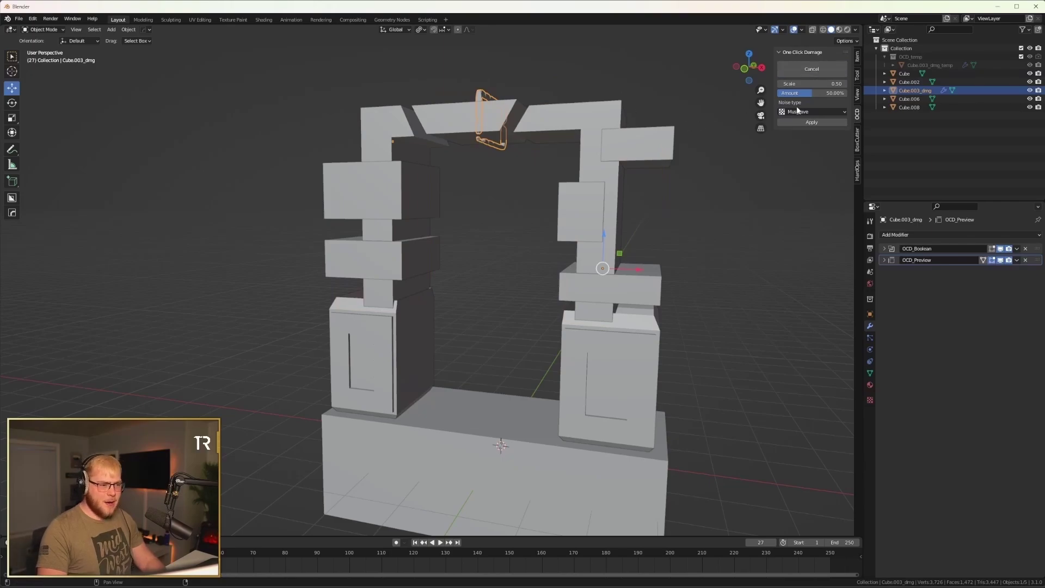
pyautogui.click(811, 111)
pyautogui.click(800, 214)
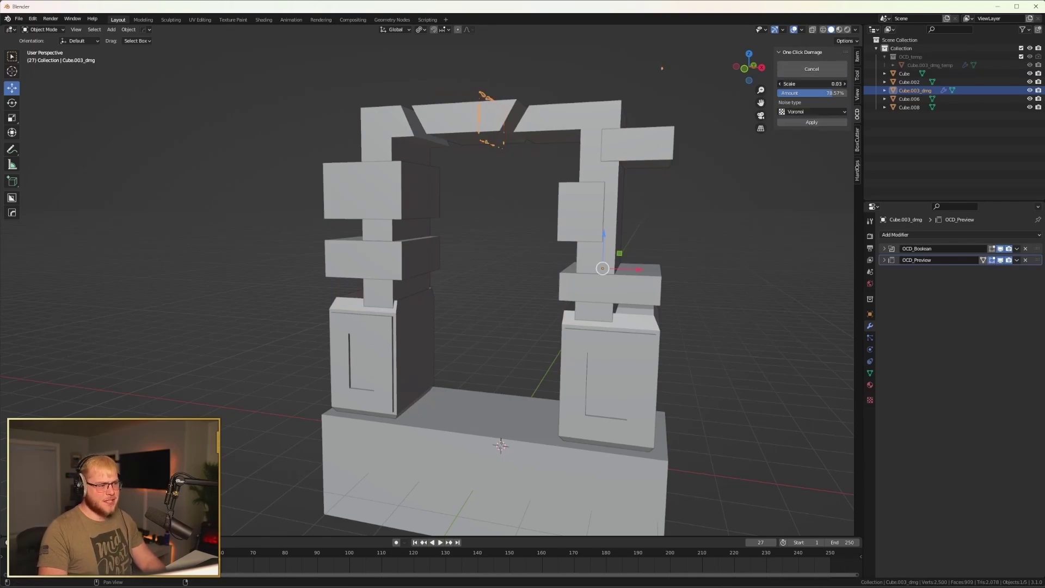
pyautogui.click(808, 75)
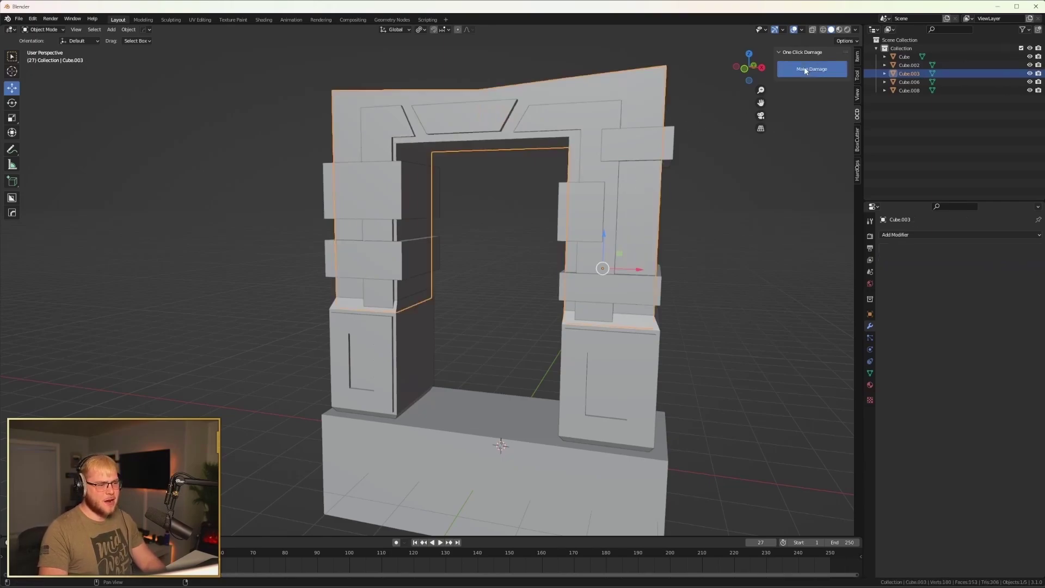
# Apply One Click Damage to the joined pillar wrap blocks with Voronoi noise, scale 0.03 and amount 1.79%, then apply their remaining weighted normal modifier.
pyautogui.click(653, 148)
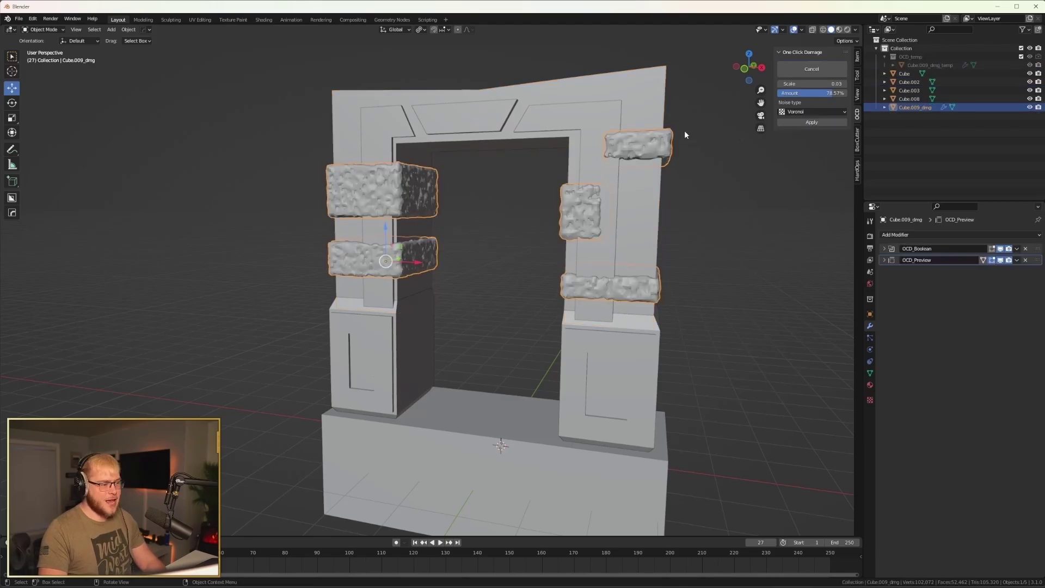
pyautogui.moveTo(817, 93); pyautogui.dragTo(785, 93)
pyautogui.scroll(4, 551, 159)
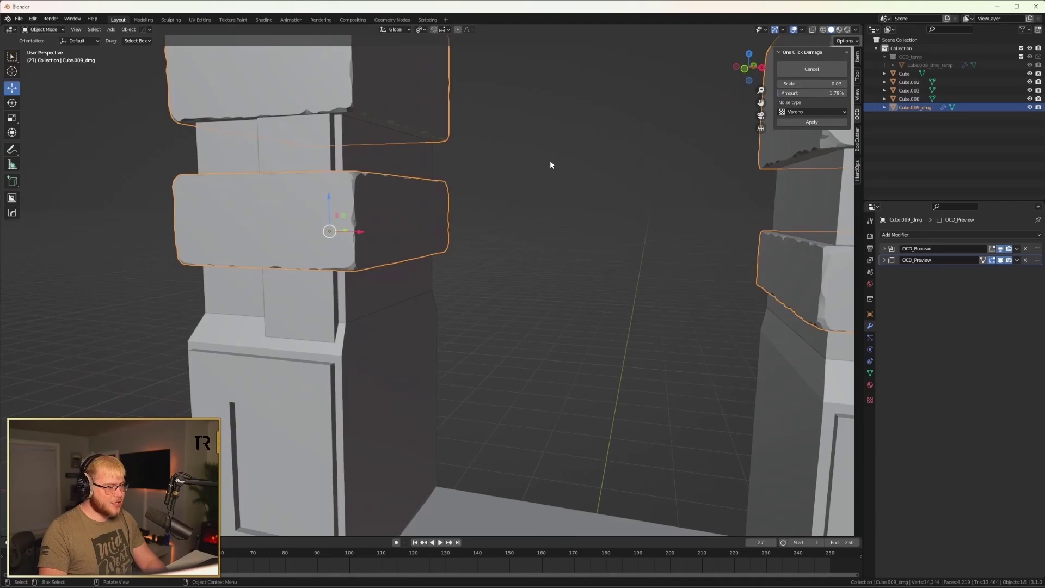
pyautogui.keyDown('shift'); pyautogui.moveTo(532, 163); pyautogui.dragTo(315, 225, button='middle'); pyautogui.keyUp('shift')
pyautogui.scroll(-7, 326, 231)
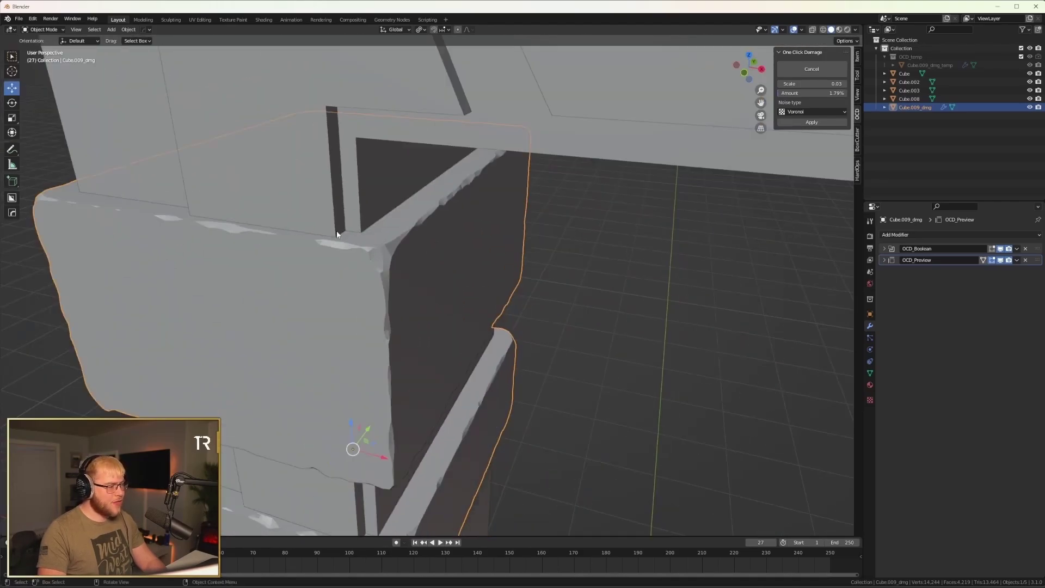
pyautogui.moveTo(519, 366); pyautogui.dragTo(554, 321, button='middle')
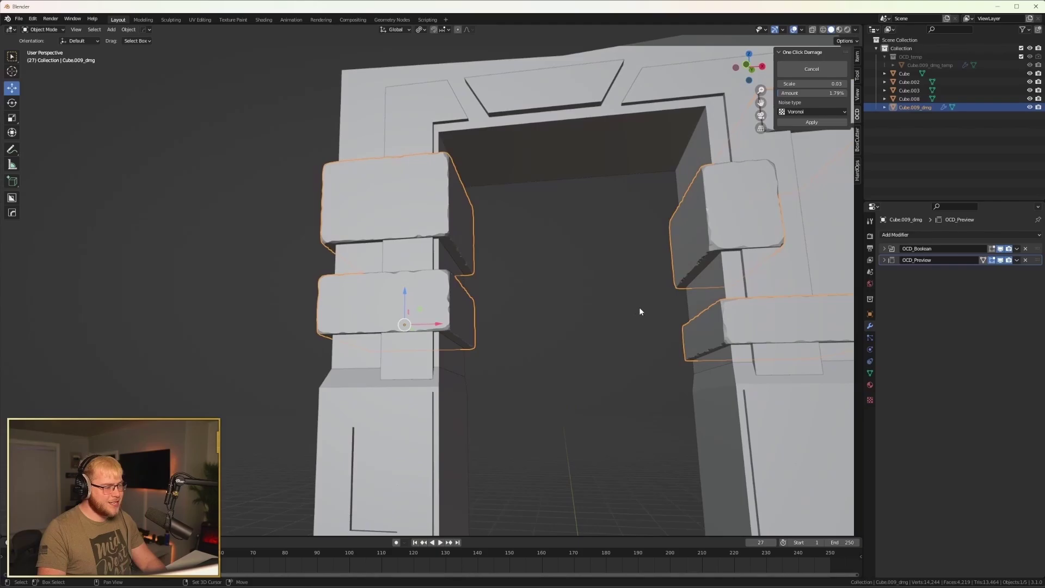
pyautogui.moveTo(639, 310); pyautogui.dragTo(450, 281, button='middle')
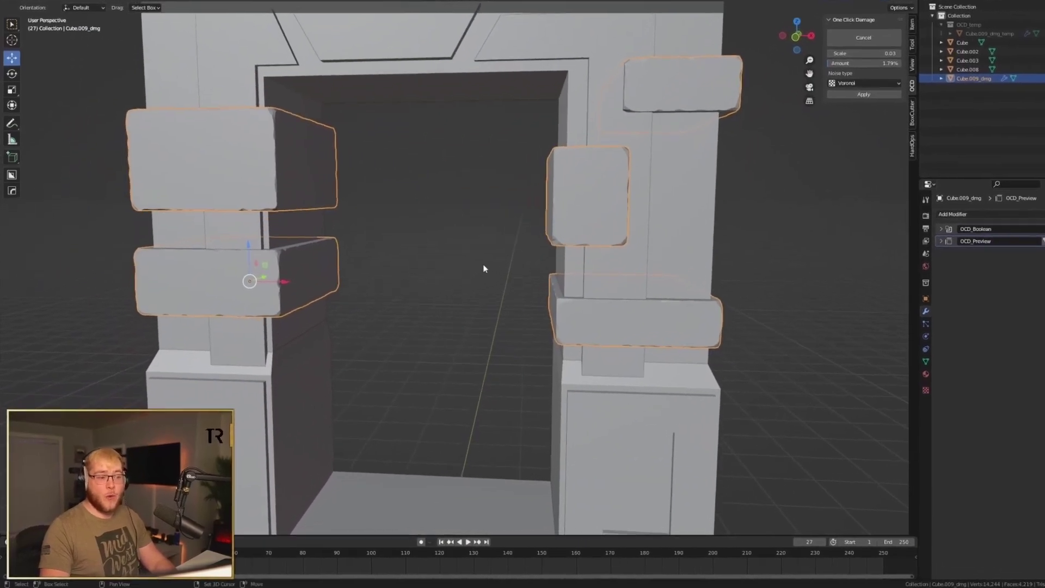
pyautogui.click(808, 123)
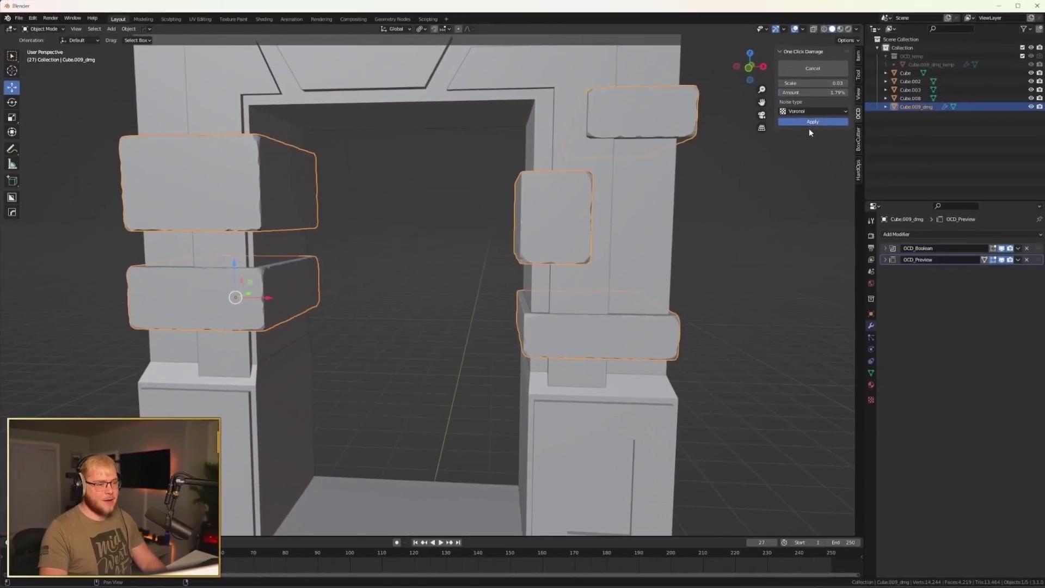
pyautogui.hotkey('ctrl', 'a')
# Examine the arch frame's geometry in edit mode, both solid and in wireframe.
pyautogui.click(590, 87)
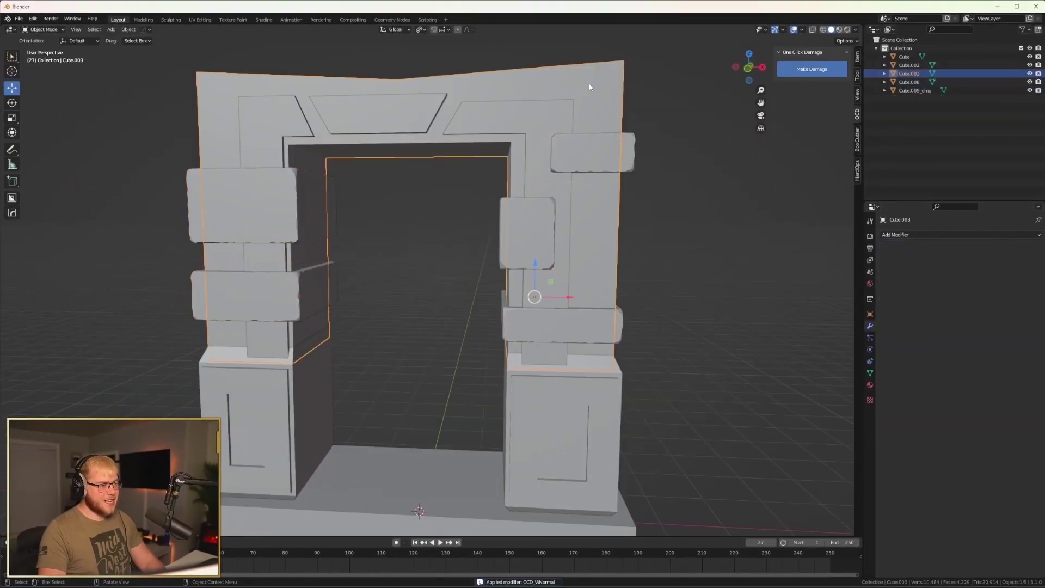
pyautogui.press('Tab')
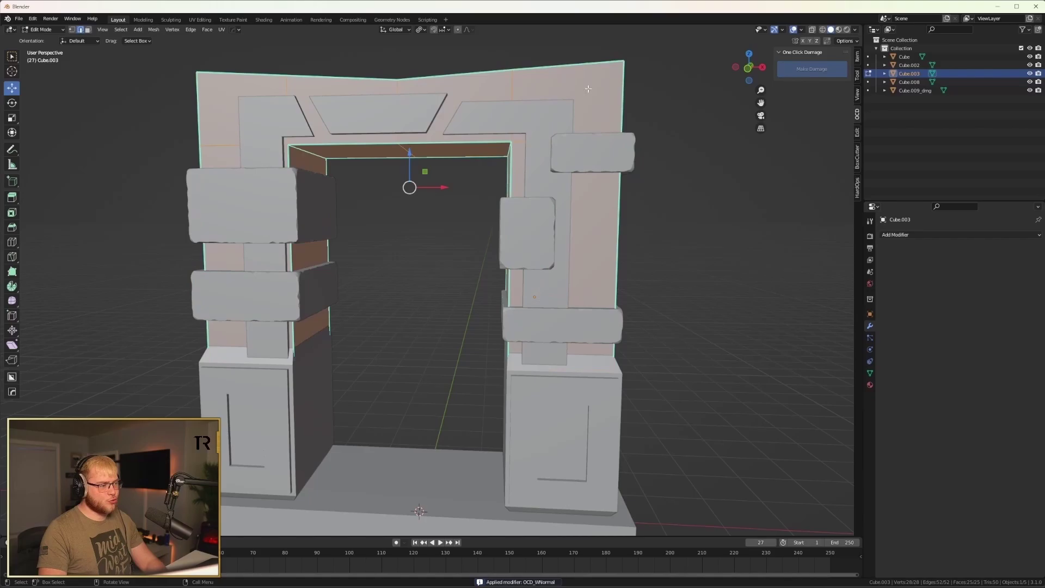
pyautogui.moveTo(465, 106); pyautogui.dragTo(425, 136, button='middle')
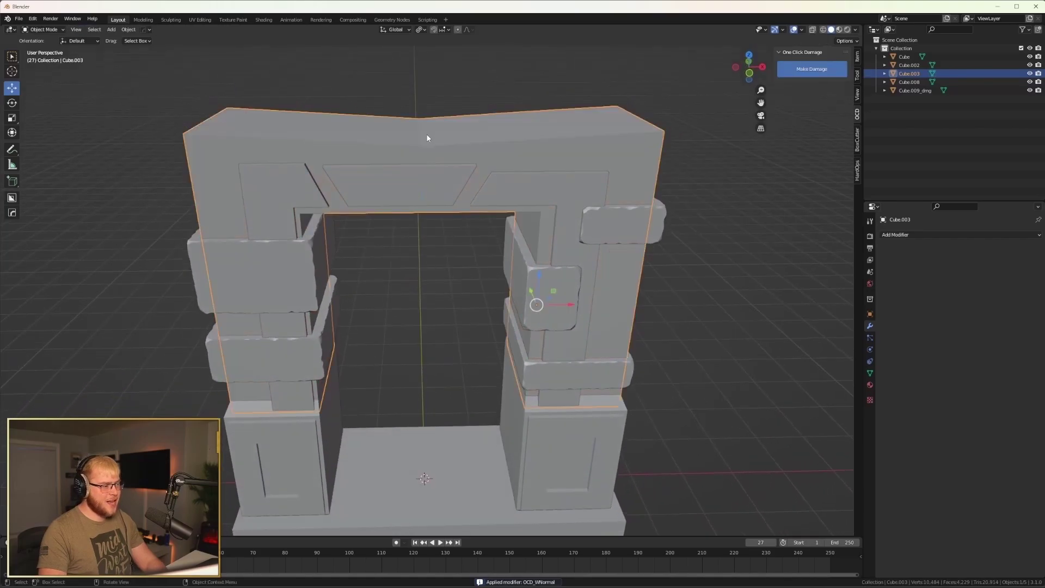
pyautogui.press('z')
pyautogui.press('z')
pyautogui.click(452, 120)
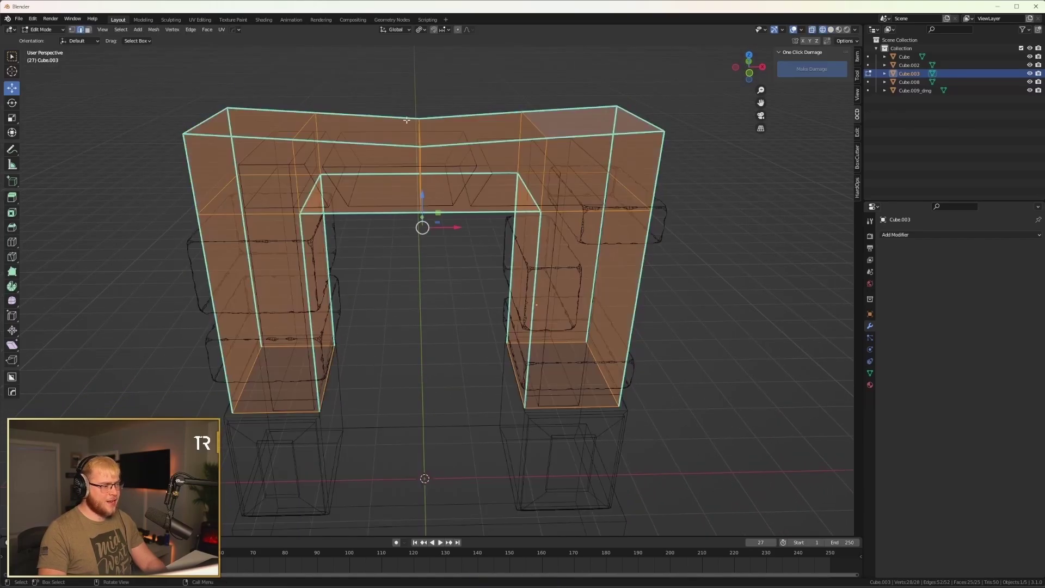
pyautogui.scroll(2, 448, 124)
pyautogui.hotkey('shift', 'z')
pyautogui.scroll(-3, 562, 122)
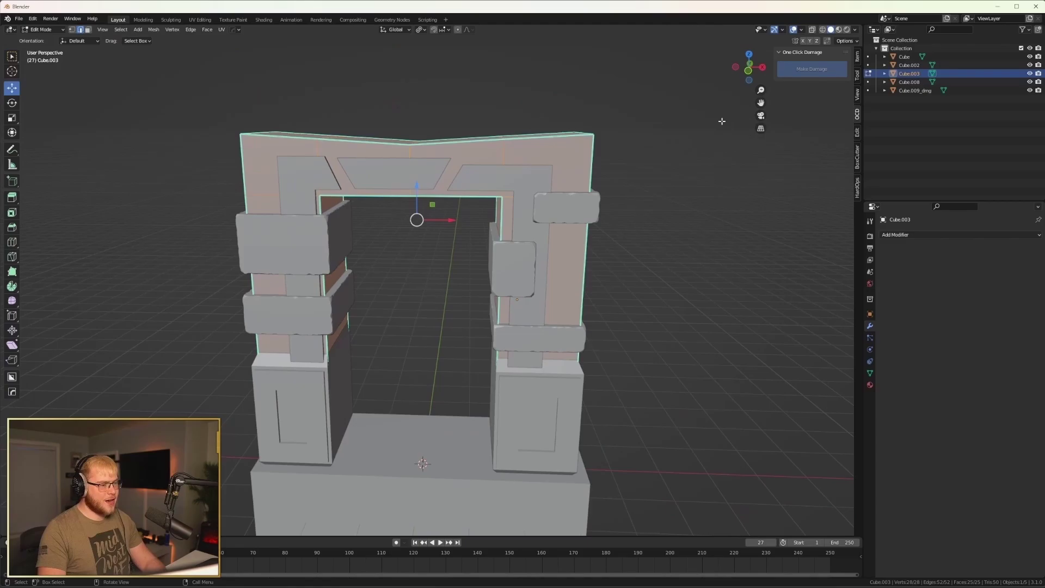
pyautogui.press('Tab')
# Start One Click Damage on the trim pieces inset around the arch opening, using Voronoi noise, scale 0.03 and amount 1.79%.
pyautogui.click(552, 174)
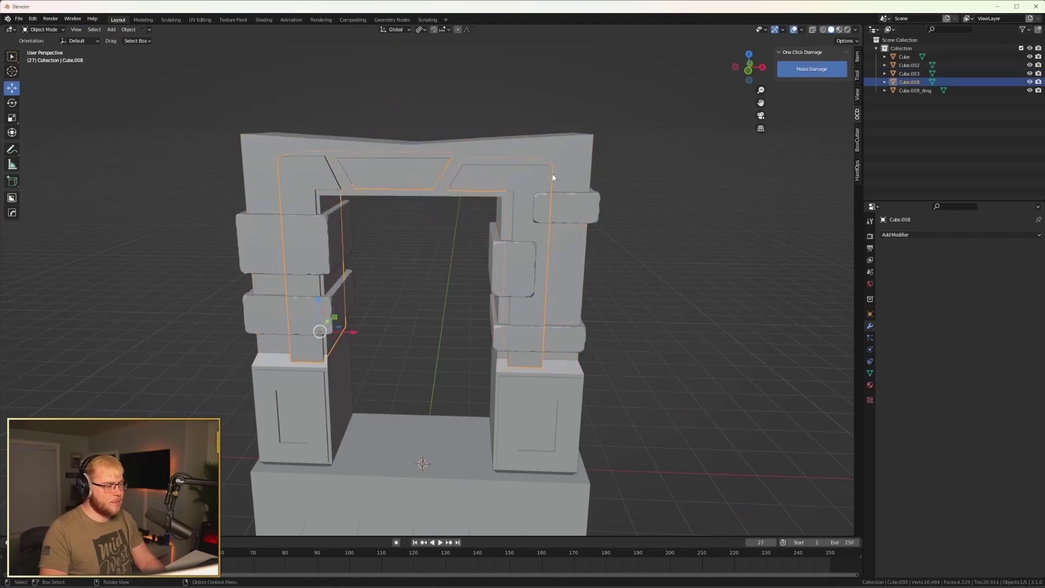
pyautogui.click(817, 71)
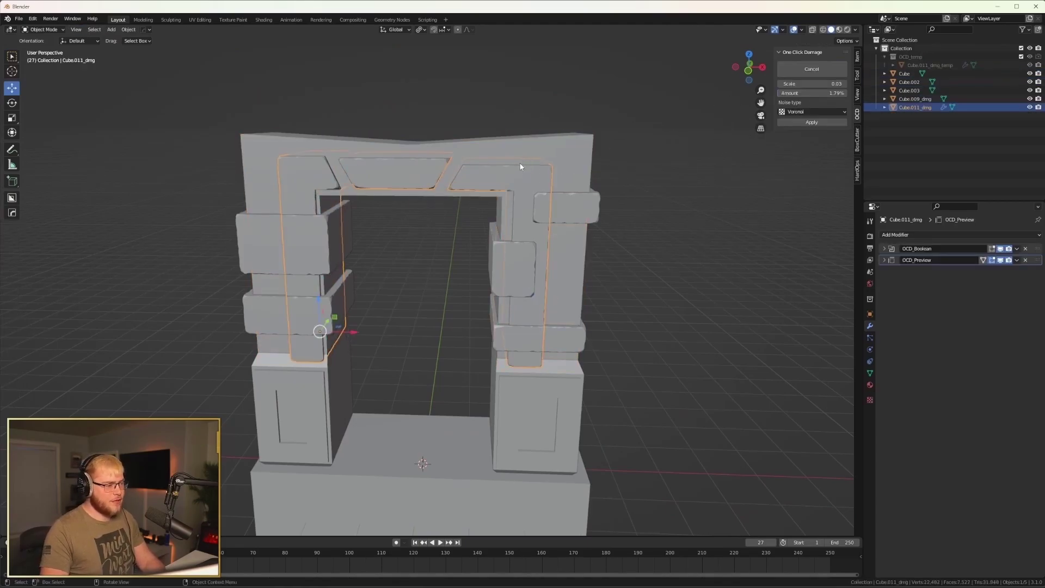
pyautogui.scroll(4, 520, 165)
pyautogui.scroll(-2, 521, 165)
pyautogui.scroll(2, 545, 164)
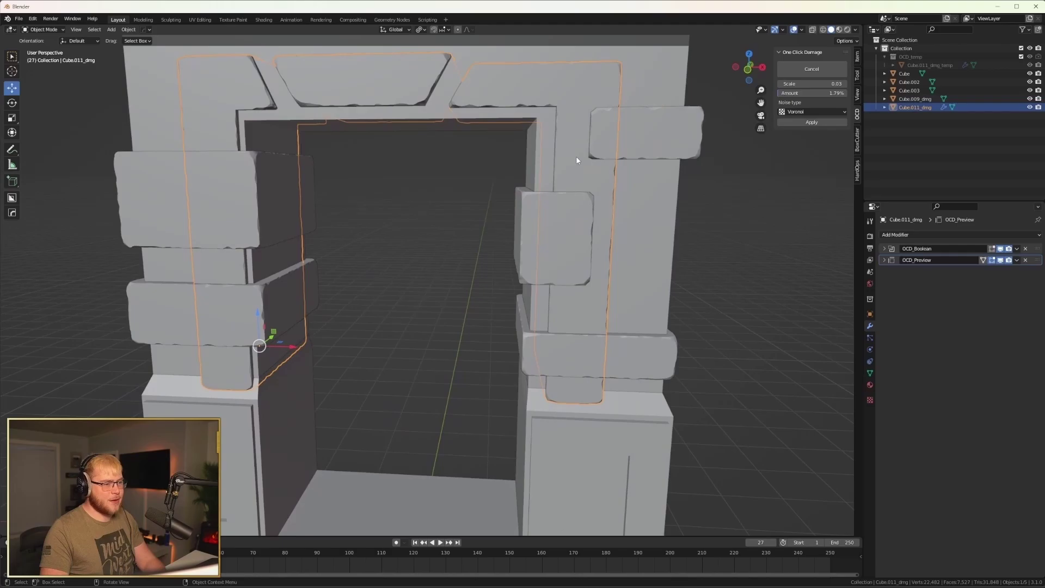
# Compare Clouds noise on the inset trim, return to Voronoi, and apply the damage with its weighted normal modifier.
pyautogui.click(812, 111)
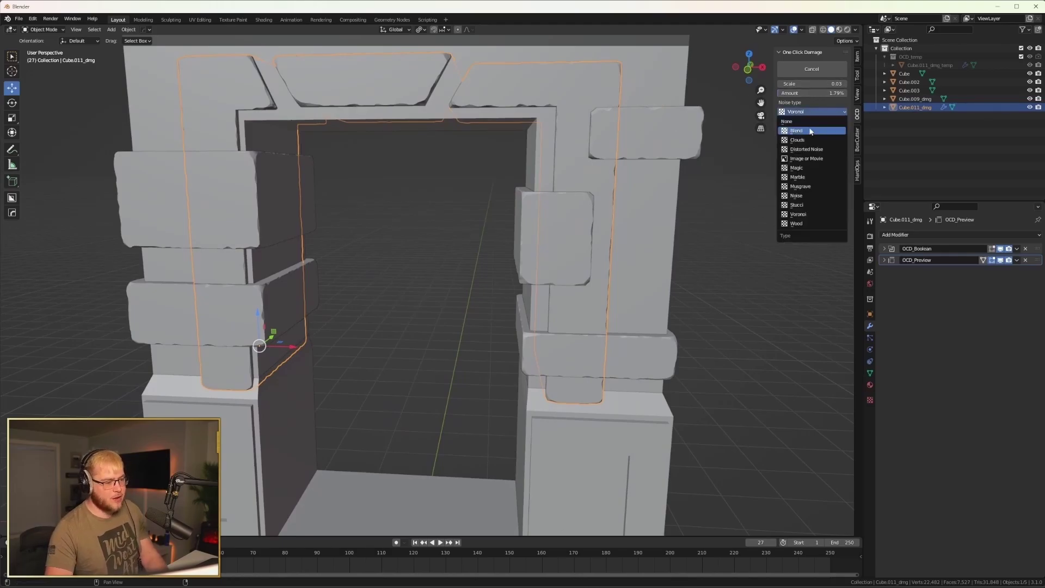
pyautogui.click(815, 140)
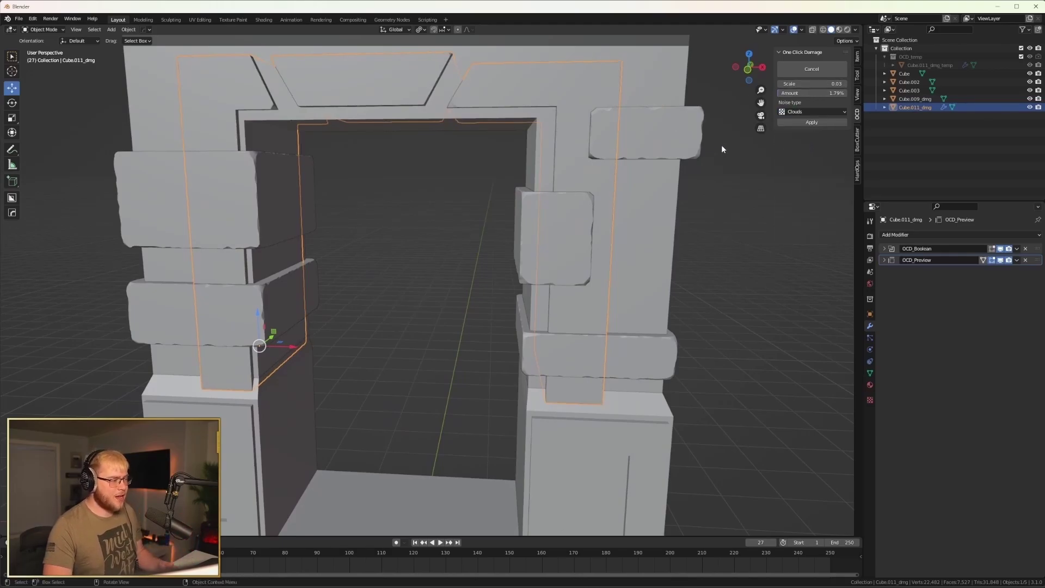
pyautogui.click(812, 112)
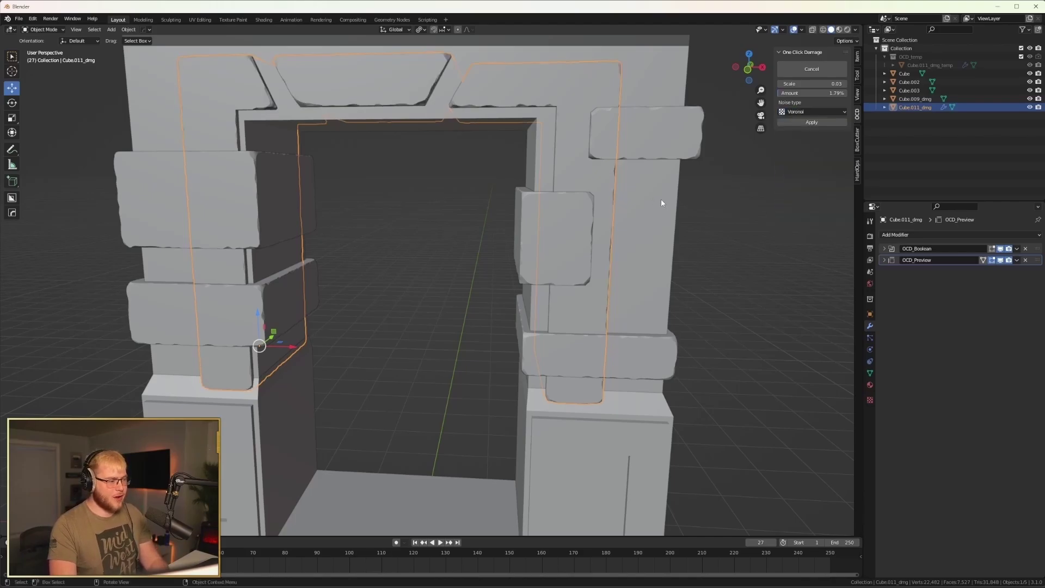
pyautogui.click(821, 122)
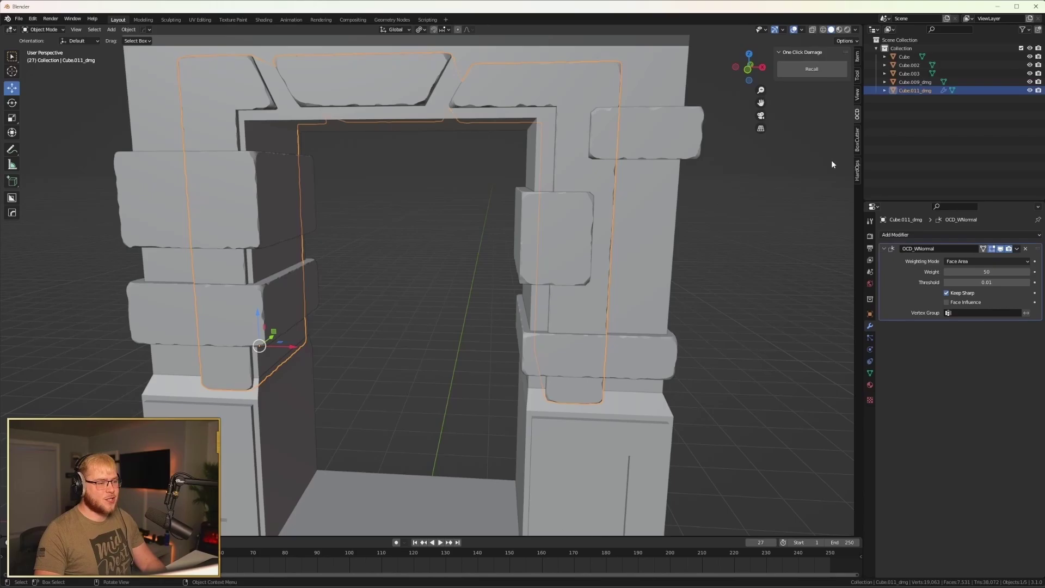
pyautogui.hotkey('ctrl', 'a')
# Check the damaged trim's mesh in edit mode and review the archway, stairs and surrounding pillars from several angles.
pyautogui.scroll(-1, 648, 296)
pyautogui.click(653, 295)
pyautogui.press('Tab')
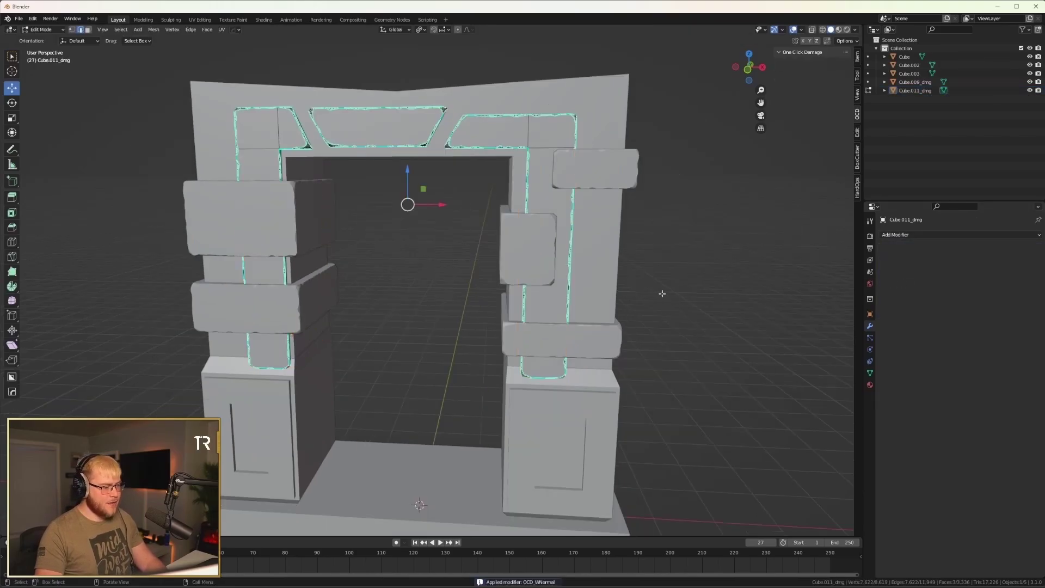
pyautogui.scroll(-2, 653, 293)
pyautogui.press('Tab')
pyautogui.moveTo(650, 292); pyautogui.dragTo(650, 269, button='middle')
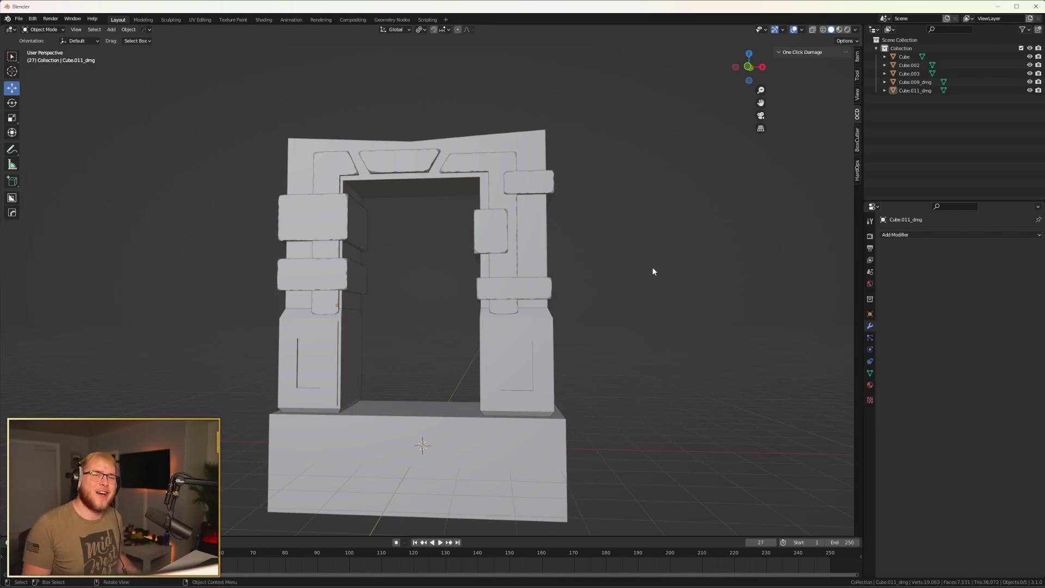
pyautogui.scroll(-3, 444, 413)
pyautogui.moveTo(416, 373); pyautogui.dragTo(365, 348, button='middle')
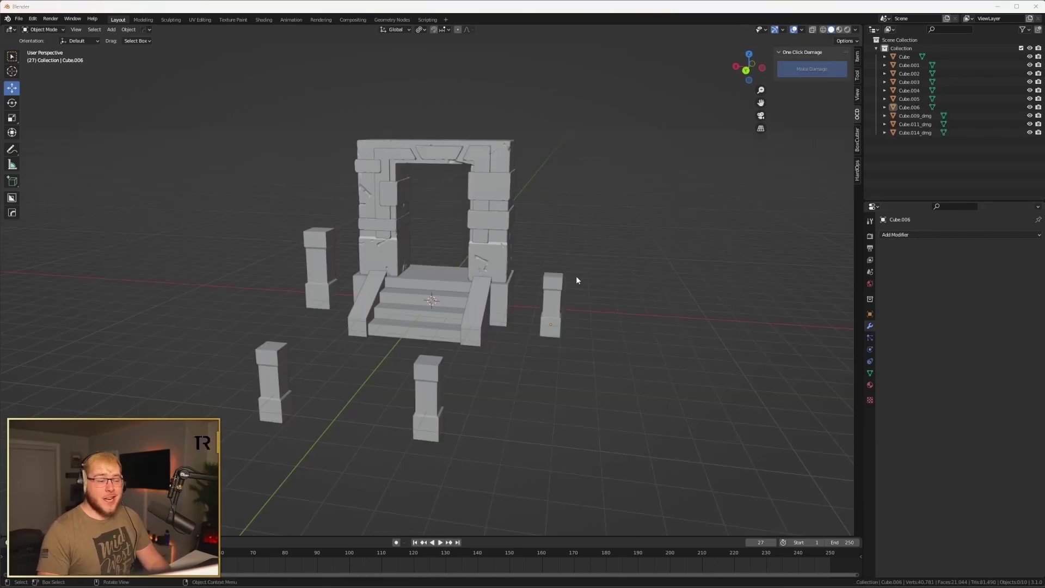
pyautogui.moveTo(576, 276); pyautogui.dragTo(545, 277, button='middle')
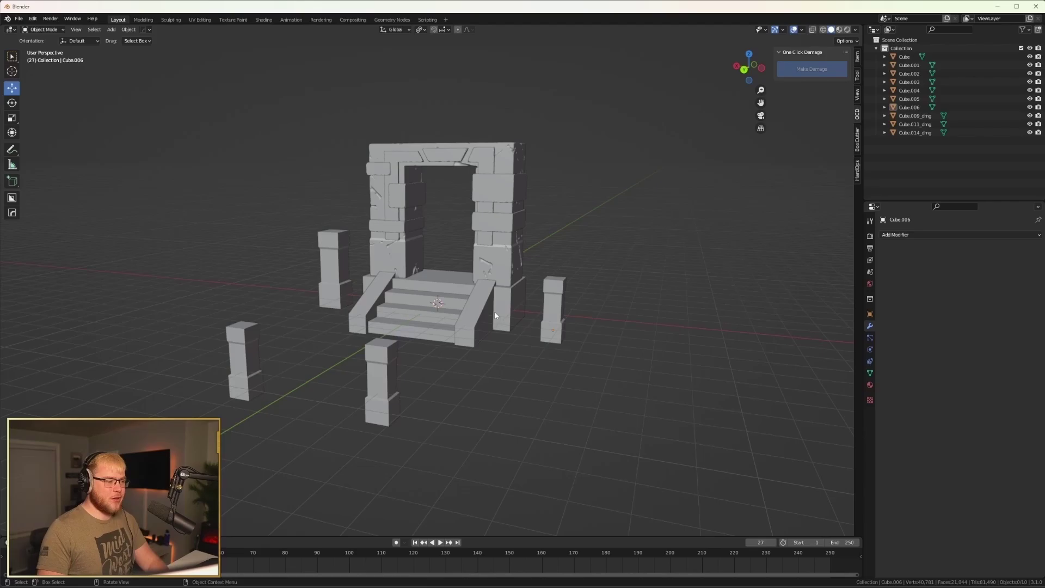
pyautogui.moveTo(494, 311); pyautogui.dragTo(517, 367, button='middle')
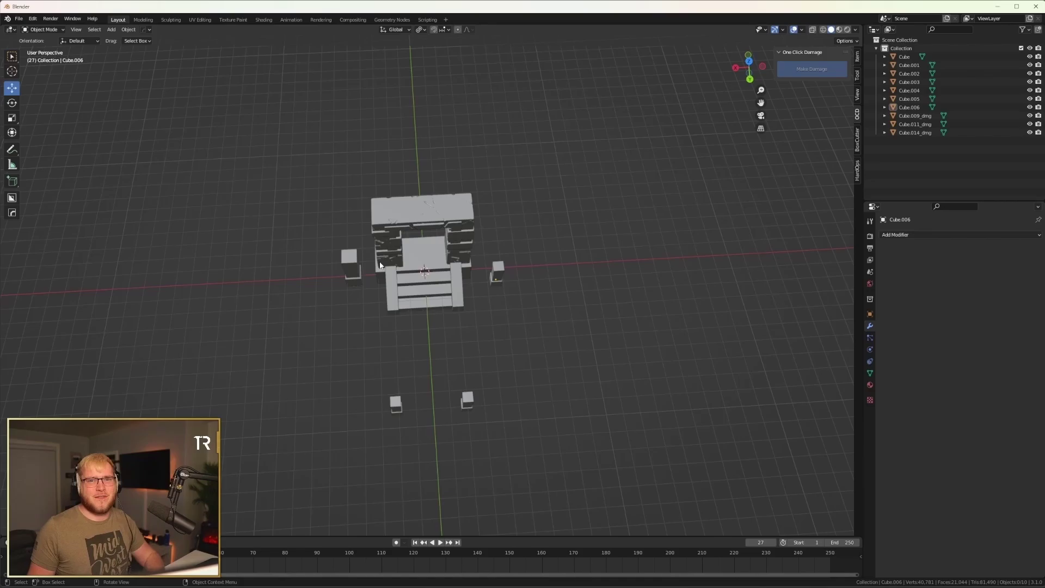
pyautogui.scroll(3, 447, 274)
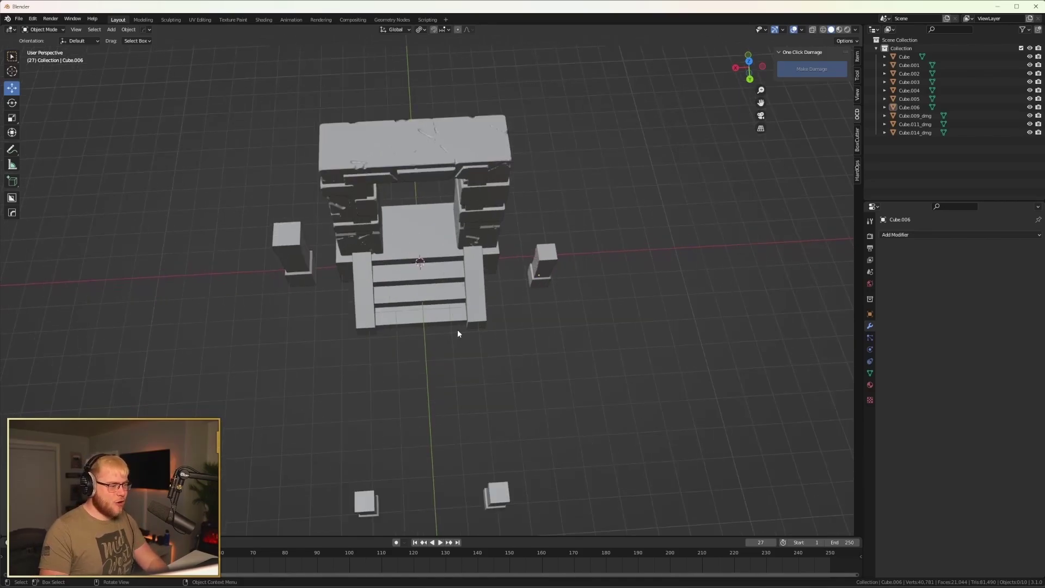
# Apply One Click Damage to the freestanding pillar in front of the stairs with Musgrave noise, scale 1.17 and amount 57.14%.
pyautogui.moveTo(457, 329); pyautogui.dragTo(424, 386, button='middle')
pyautogui.click(423, 387)
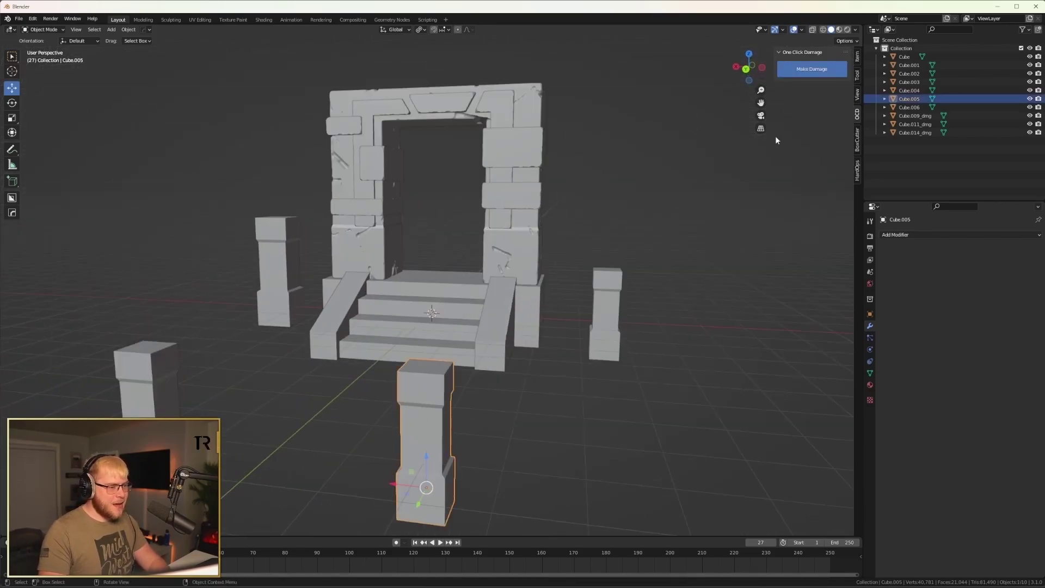
pyautogui.click(809, 68)
pyautogui.scroll(2, 566, 390)
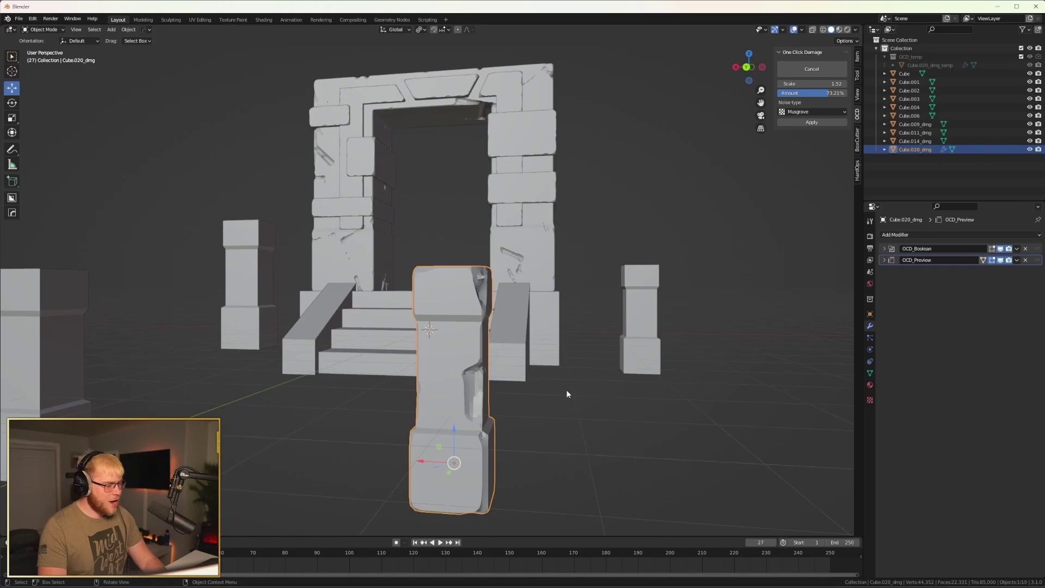
pyautogui.moveTo(817, 93); pyautogui.dragTo(792, 84)
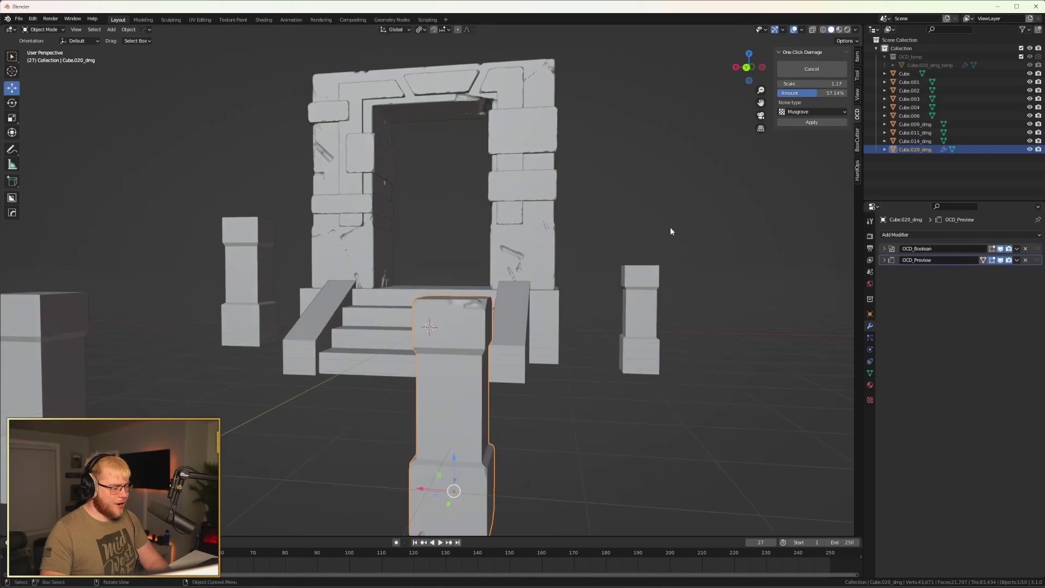
pyautogui.scroll(-3, 621, 273)
pyautogui.scroll(1, 594, 281)
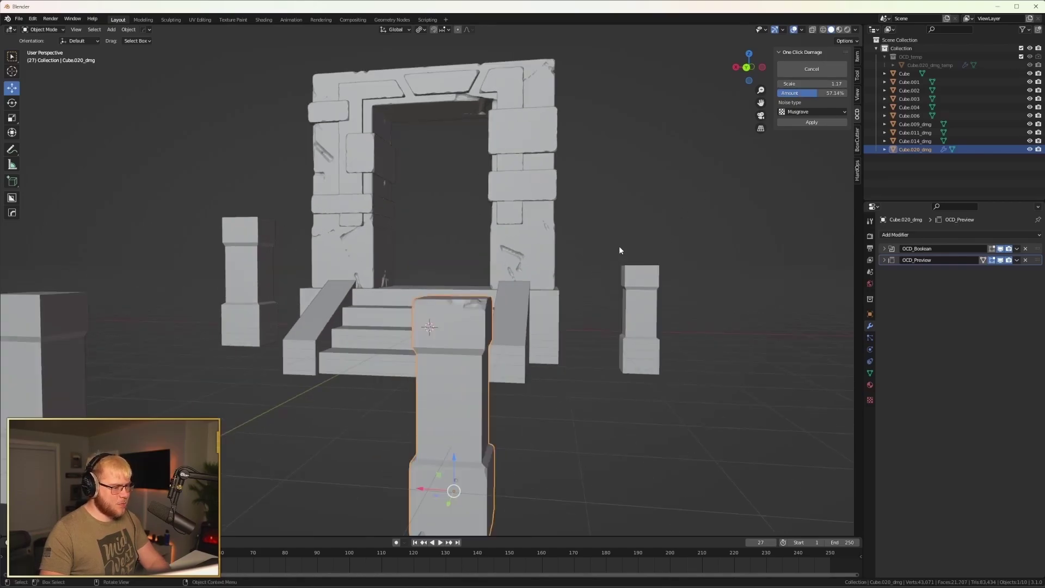
pyautogui.click(811, 122)
# Damage the other front pillar and the rear pillar on the stairs' positive X side with Musgrave noise, scale 1.17 and amount 57.14%.
pyautogui.scroll(-2, 501, 335)
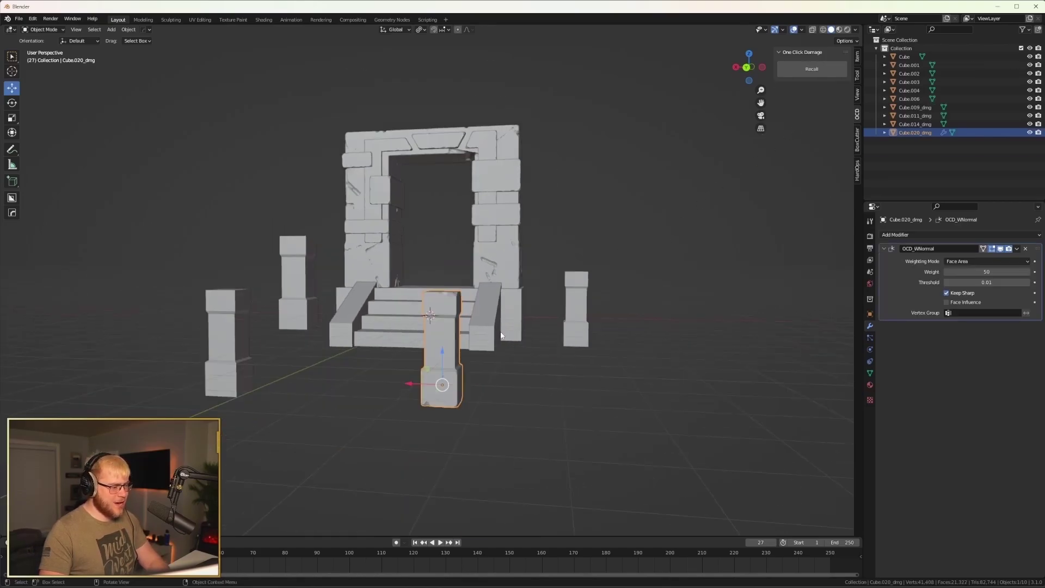
pyautogui.click(231, 352)
pyautogui.click(806, 69)
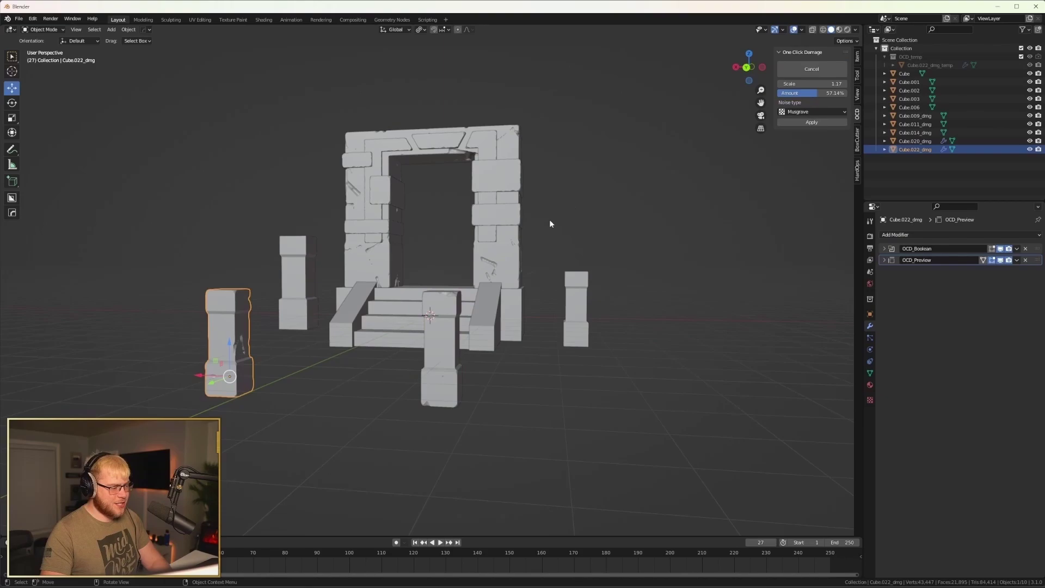
pyautogui.click(811, 122)
pyautogui.click(292, 272)
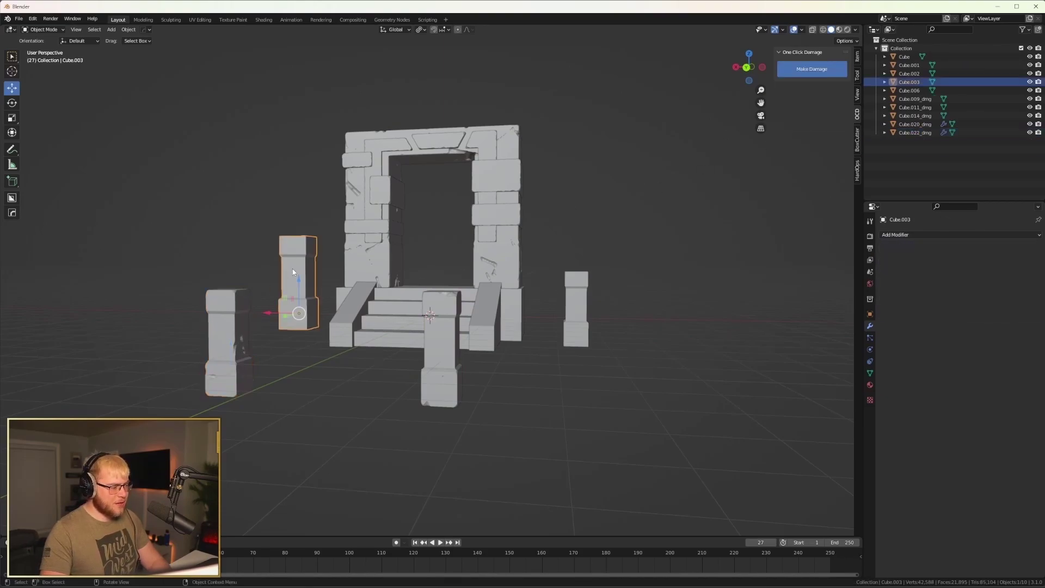
pyautogui.click(812, 70)
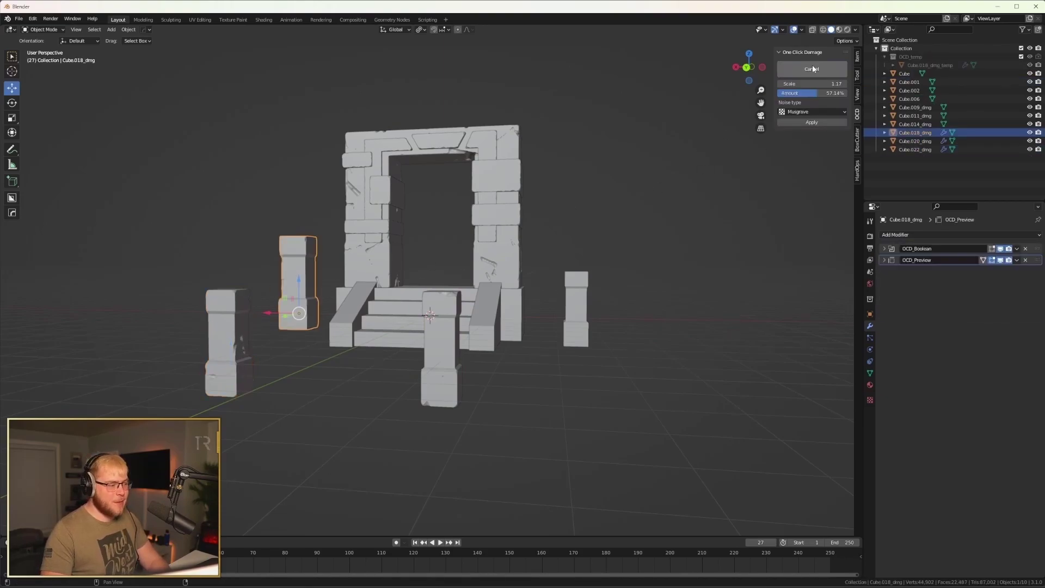
pyautogui.click(816, 126)
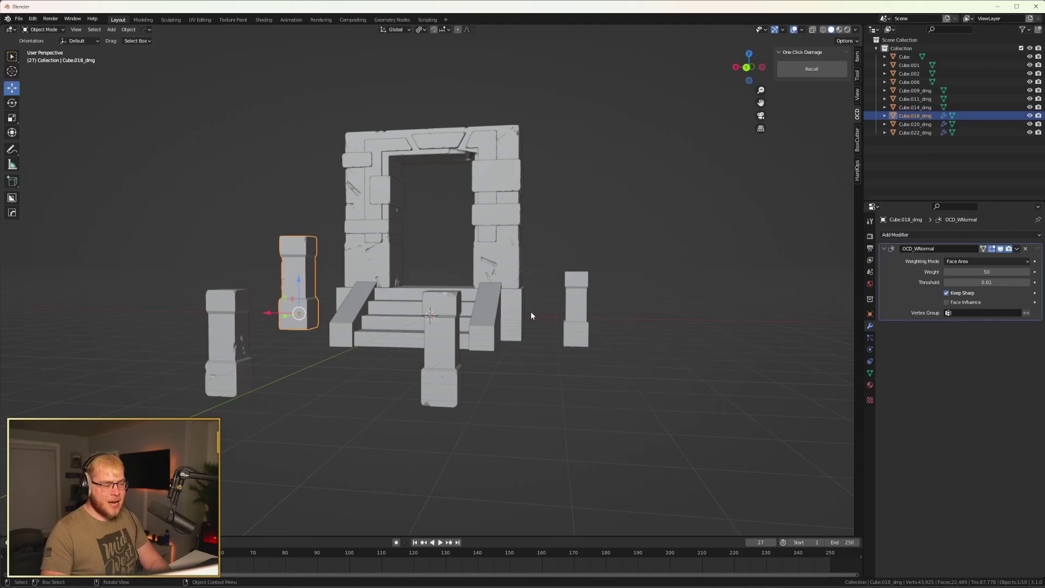
# Apply One Click Damage to the last undamaged pillar, beside the stairs' negative X side, with Musgrave noise, scale 1.17 and amount 57.14%.
pyautogui.click(577, 291)
pyautogui.click(811, 69)
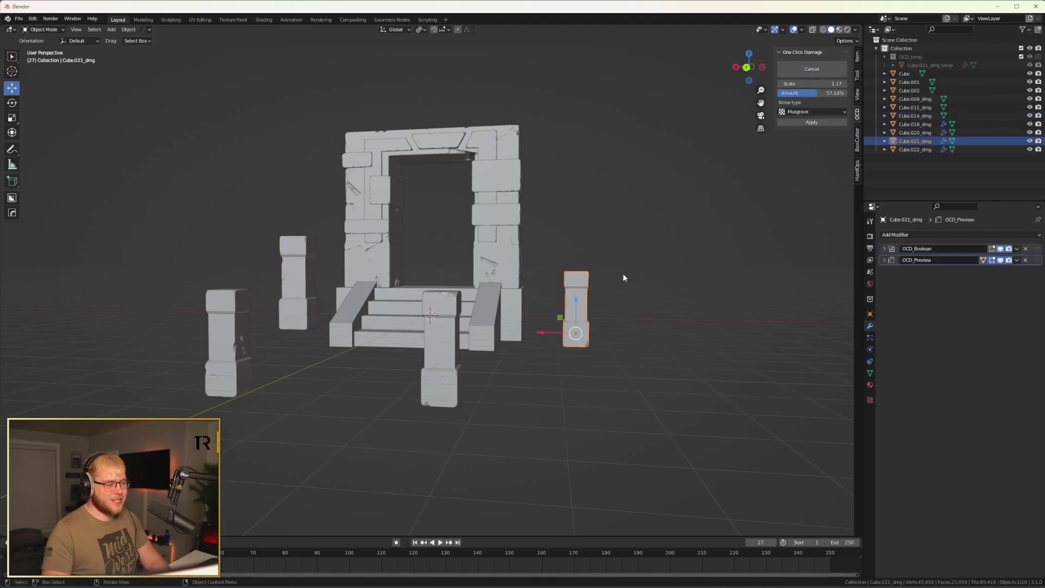
pyautogui.scroll(5, 623, 273)
pyautogui.moveTo(681, 274); pyautogui.dragTo(631, 268, button='middle')
pyautogui.keyDown('shift'); pyautogui.moveTo(456, 302); pyautogui.dragTo(511, 323, button='middle'); pyautogui.keyUp('shift')
pyautogui.scroll(-4, 392, 312)
pyautogui.click(812, 123)
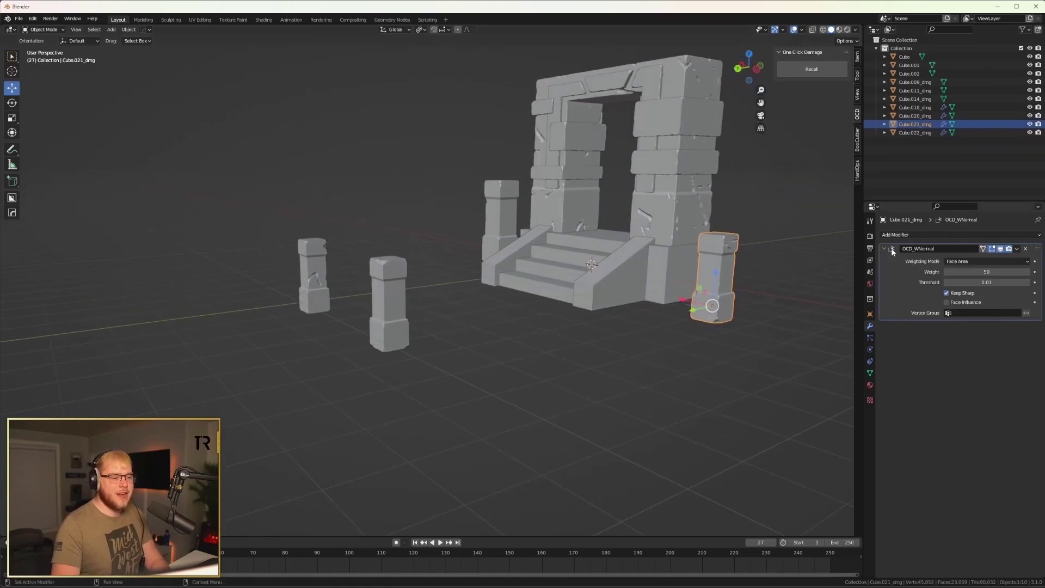
# Apply the OCD_WNormal modifier on each of the four damaged freestanding pillars.
pyautogui.click(400, 308)
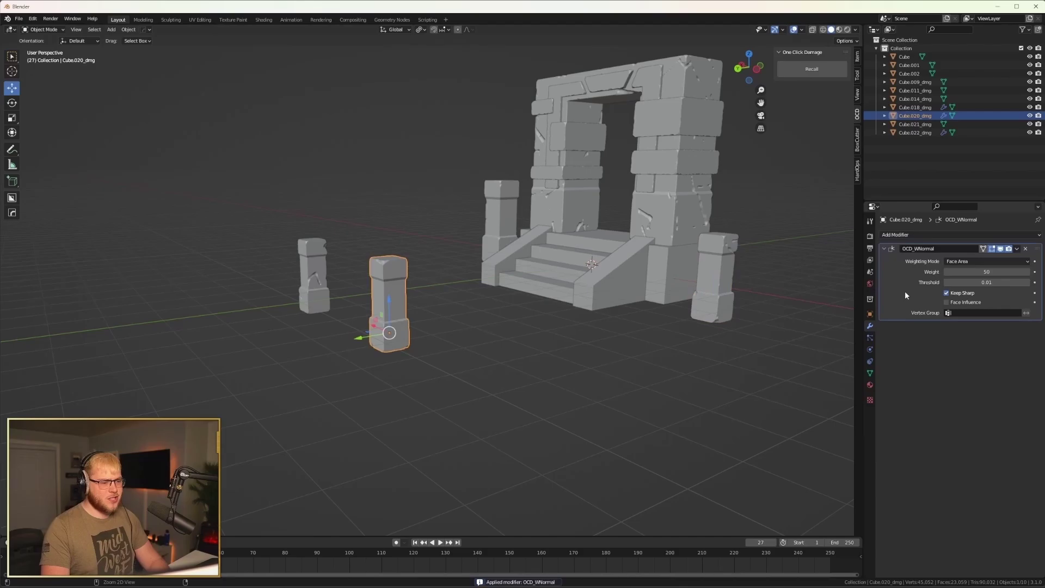
pyautogui.hotkey('ctrl', 'a')
pyautogui.click(315, 274)
pyautogui.click(813, 69)
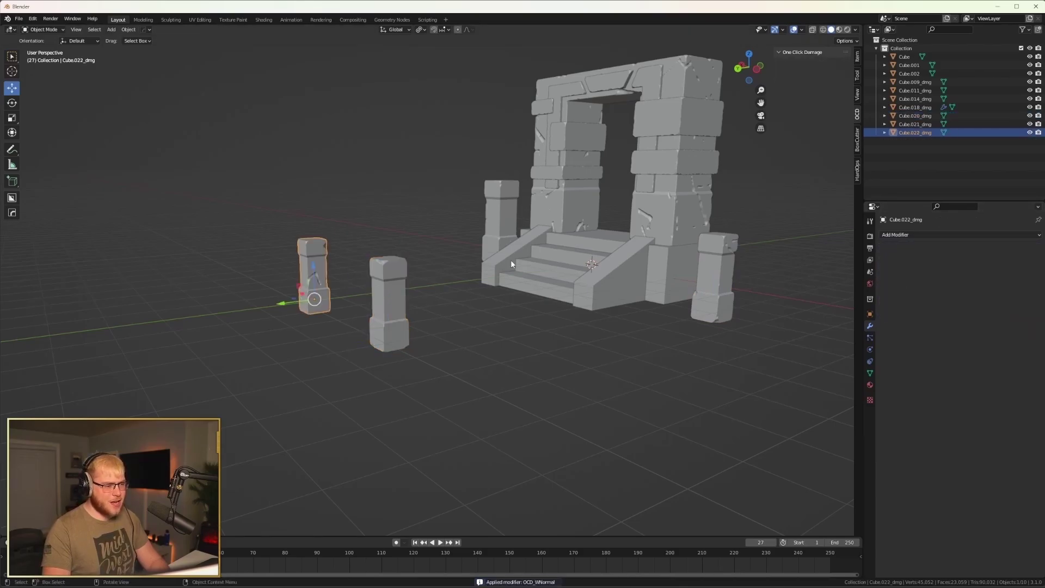
pyautogui.moveTo(509, 260); pyautogui.dragTo(624, 362, button='middle')
pyautogui.scroll(2, 566, 340)
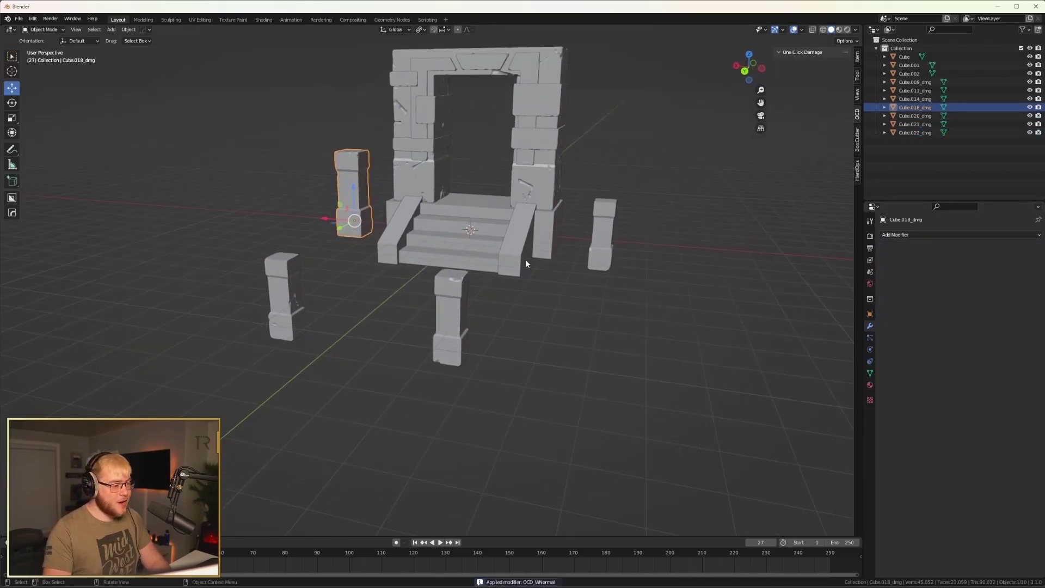
# Apply One Click Damage to the sloped slabs flanking the stairs with Musgrave noise, scale 1.17 and amount 57.14%.
pyautogui.click(526, 260)
pyautogui.scroll(2, 550, 252)
pyautogui.click(811, 70)
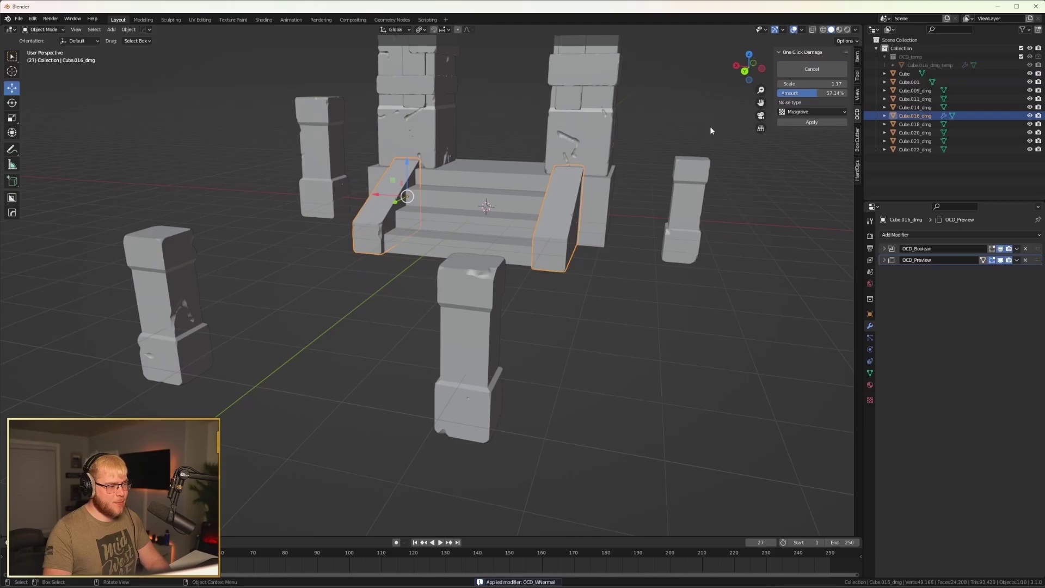
pyautogui.moveTo(522, 207); pyautogui.dragTo(573, 208, button='middle')
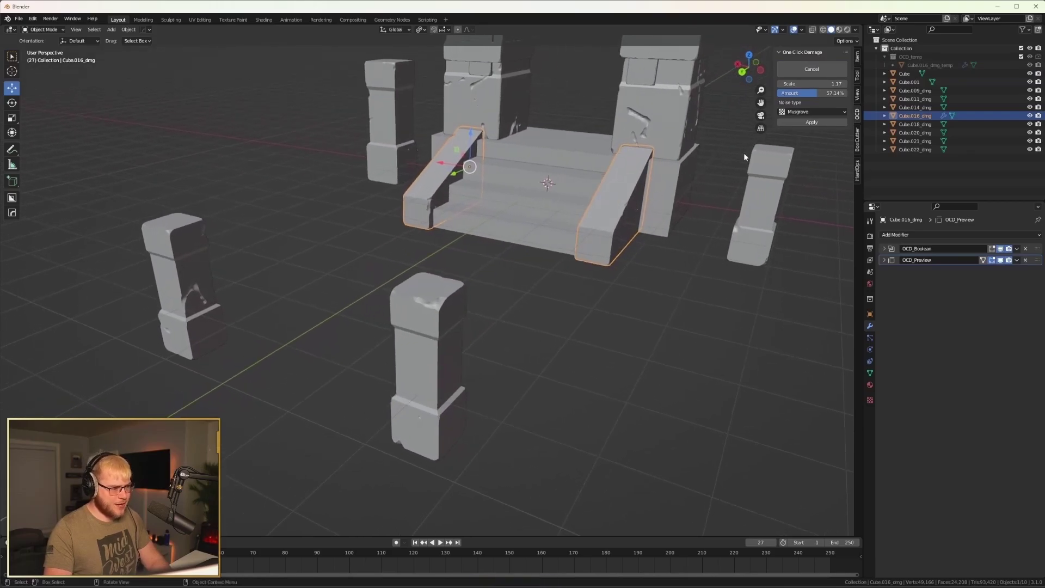
pyautogui.click(804, 123)
# Apply One Click Damage to the stair steps with Musgrave noise, scale 1.17 and amount 57.14%, and deselect them.
pyautogui.click(562, 189)
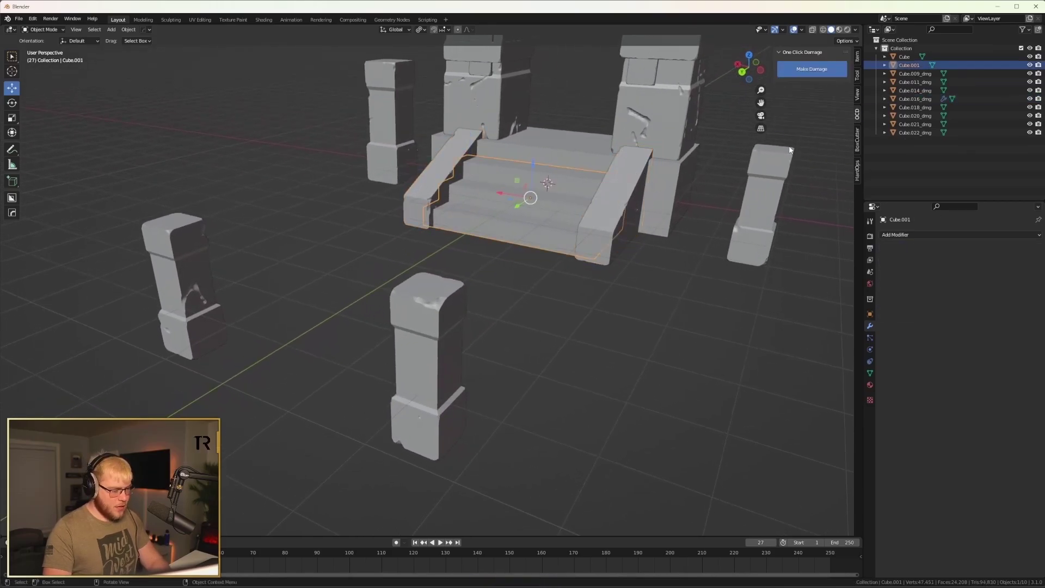
pyautogui.click(808, 71)
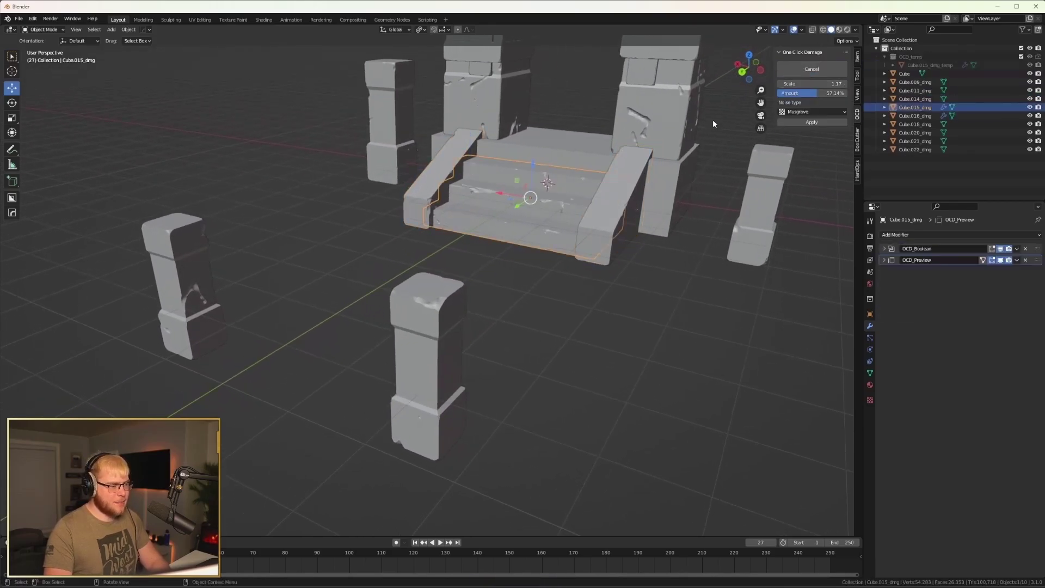
pyautogui.click(806, 123)
pyautogui.moveTo(579, 165); pyautogui.dragTo(600, 148, button='middle')
pyautogui.click(622, 267)
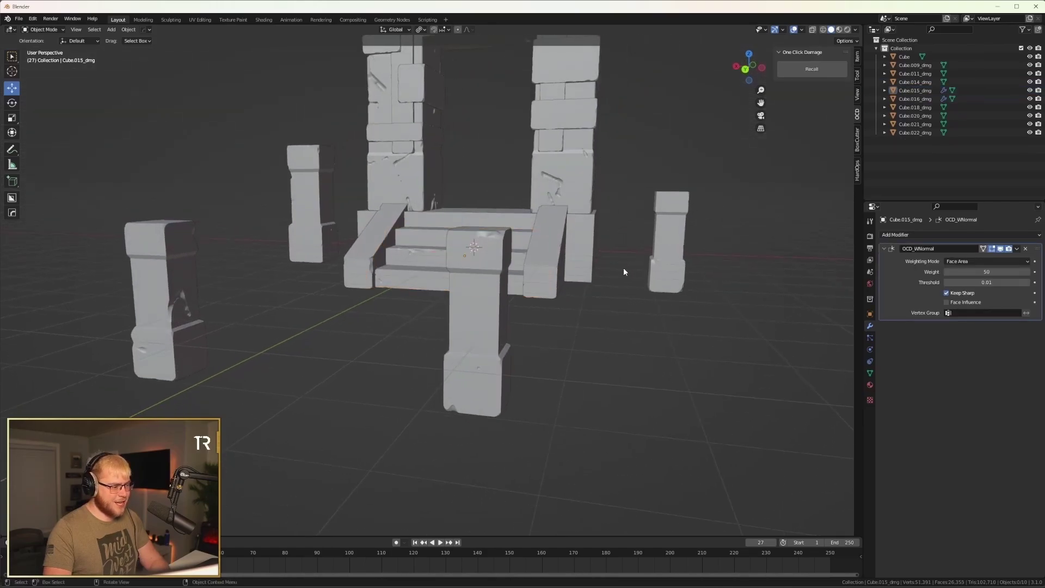
pyautogui.moveTo(622, 266); pyautogui.dragTo(607, 272, button='middle')
# Add two horizontal loop cuts around the base block under the archway and scale them outward to bulge its sides.
pyautogui.click(648, 204)
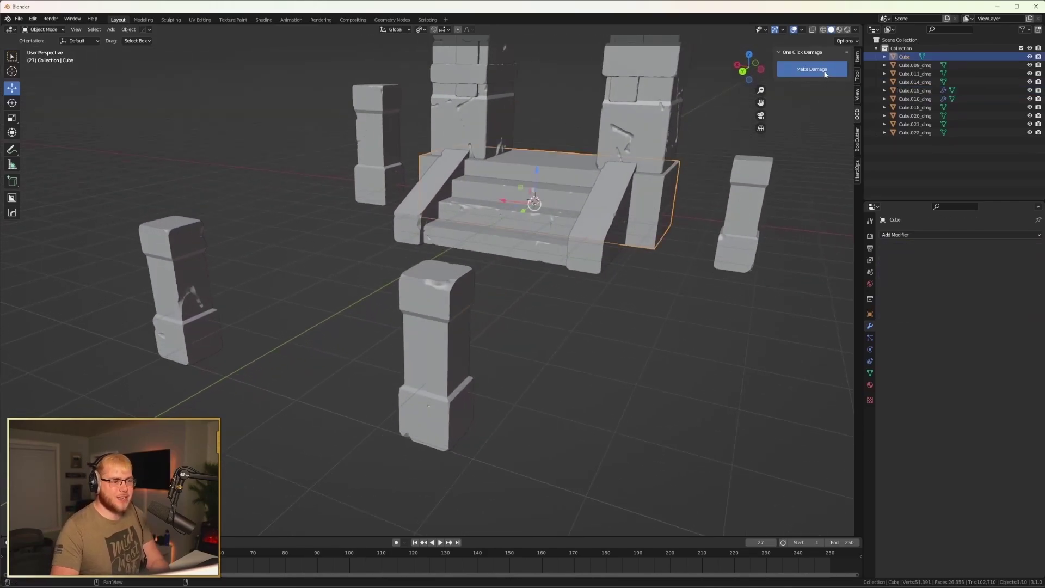
pyautogui.press('Tab')
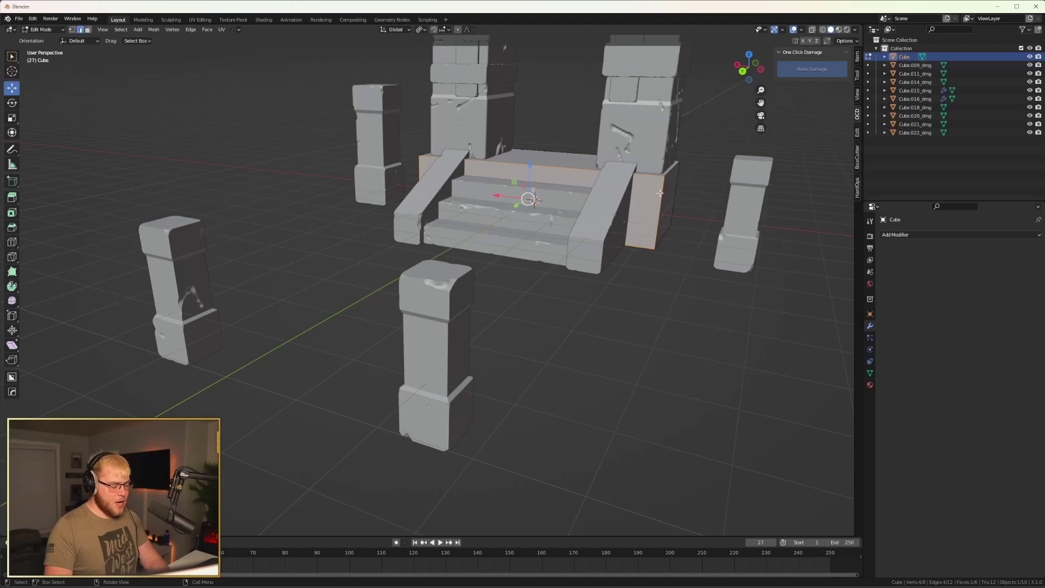
pyautogui.hotkey('ctrl', 'r')
pyautogui.click(660, 193)
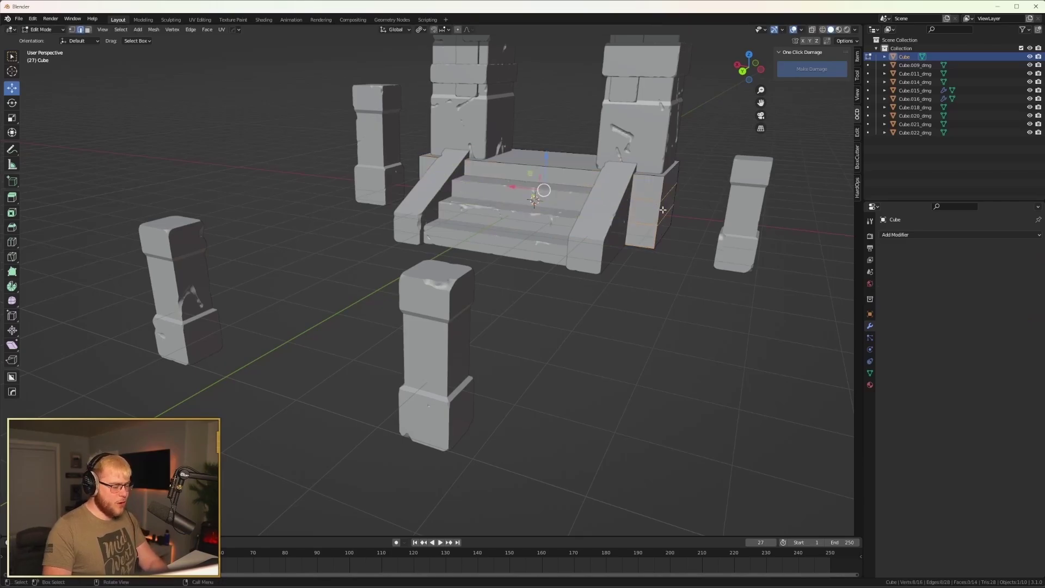
pyautogui.press('s')
pyautogui.click(724, 218)
pyautogui.press('Tab')
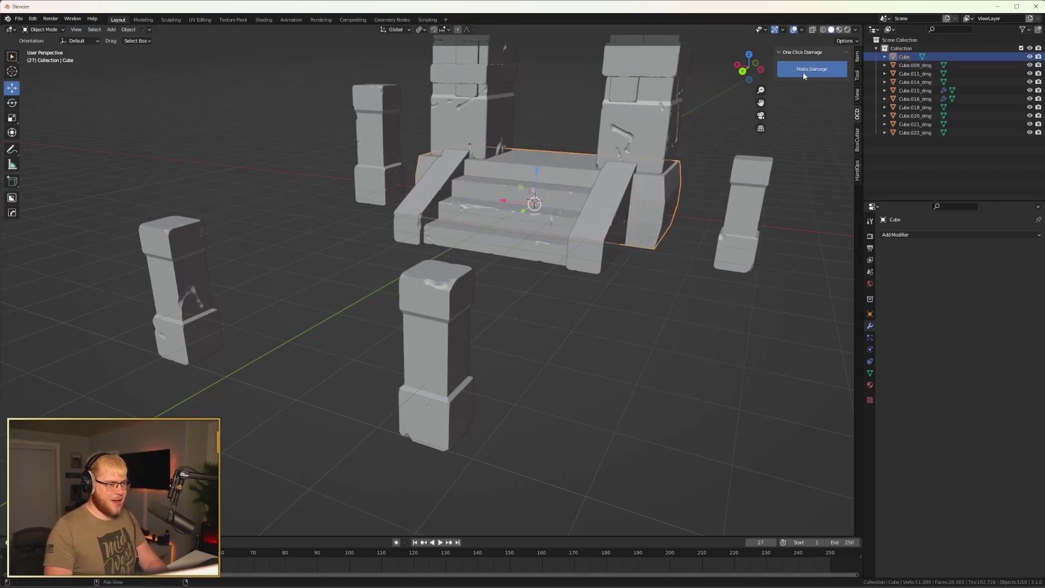
# Apply One Click Damage to the bulged base block with Musgrave noise, scale 1.17 and amount 57.14%.
pyautogui.click(802, 71)
pyautogui.moveTo(617, 191); pyautogui.dragTo(602, 193, button='middle')
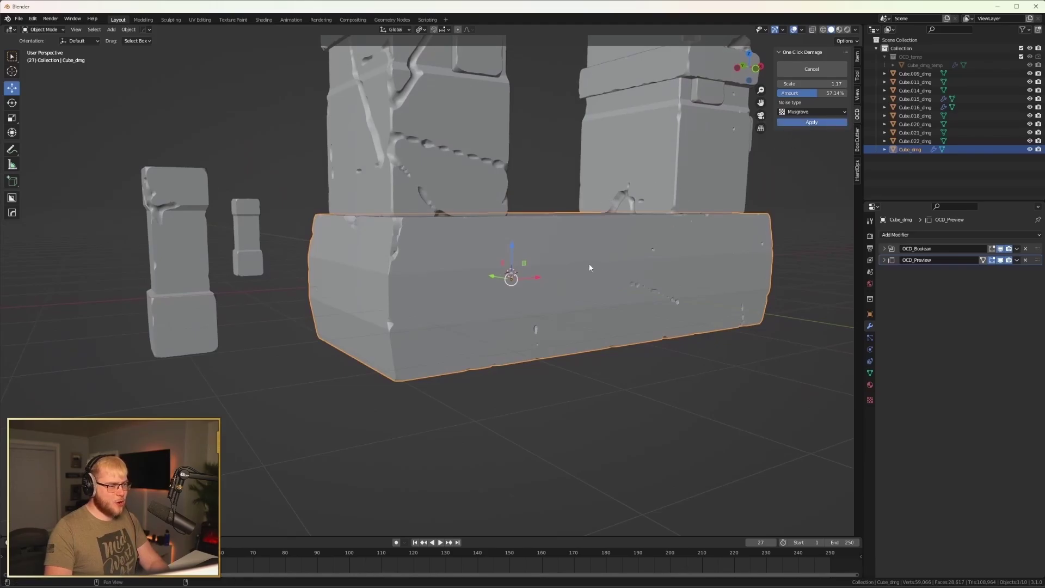
pyautogui.moveTo(560, 323); pyautogui.dragTo(521, 336, button='middle')
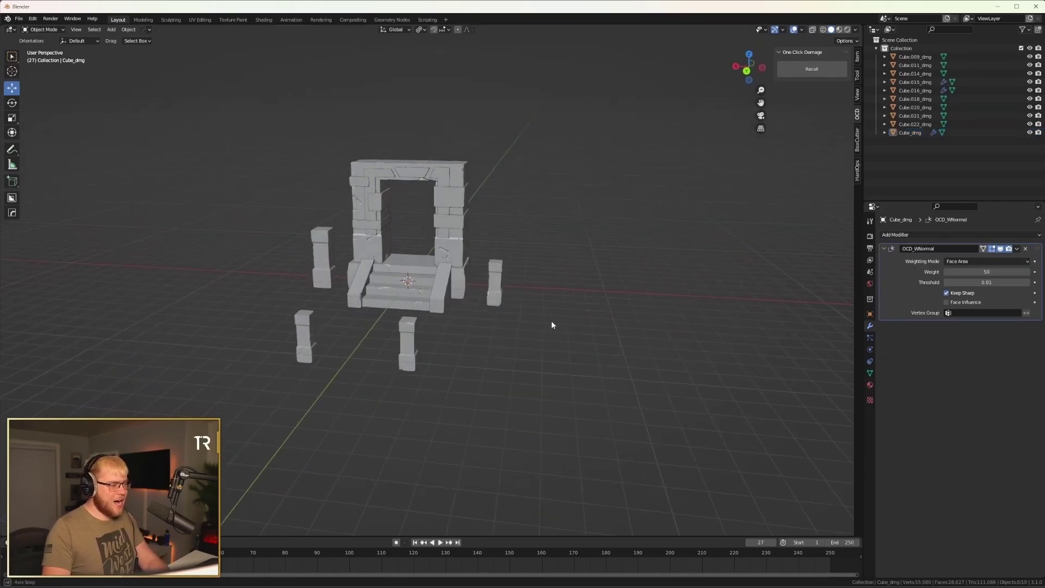
# Move one front pillar along X, and shift both front pillars together so they sit symmetrically about the stairs' centre.
pyautogui.scroll(3, 542, 319)
pyautogui.moveTo(426, 365); pyautogui.dragTo(438, 365)
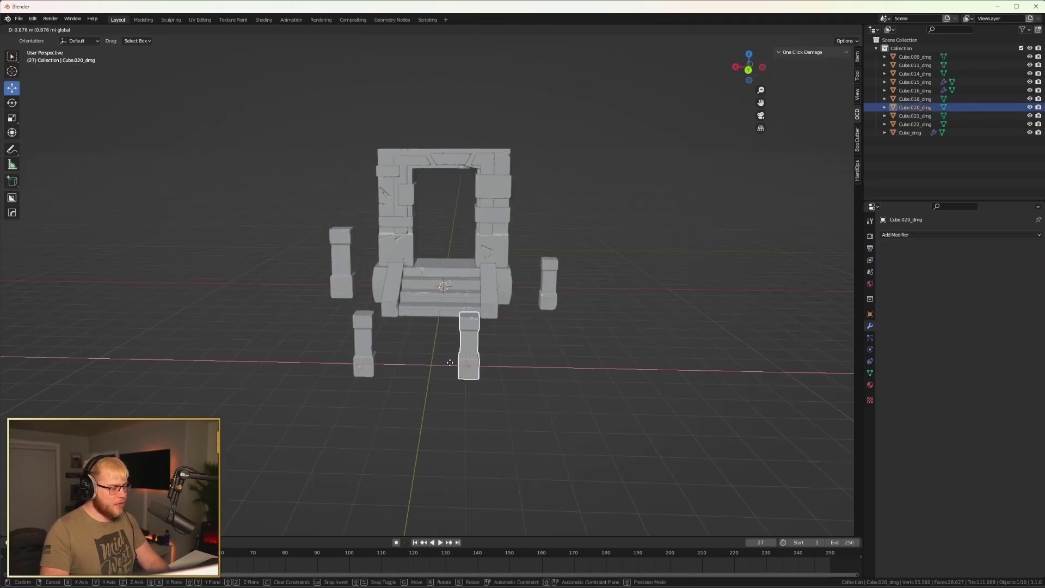
pyautogui.keyDown('shift'); pyautogui.click(364, 354); pyautogui.keyUp('shift')
pyautogui.keyDown('alt'); pyautogui.moveTo(548, 354); pyautogui.dragTo(551, 334, button='middle'); pyautogui.keyUp('alt')
pyautogui.scroll(2, 551, 334)
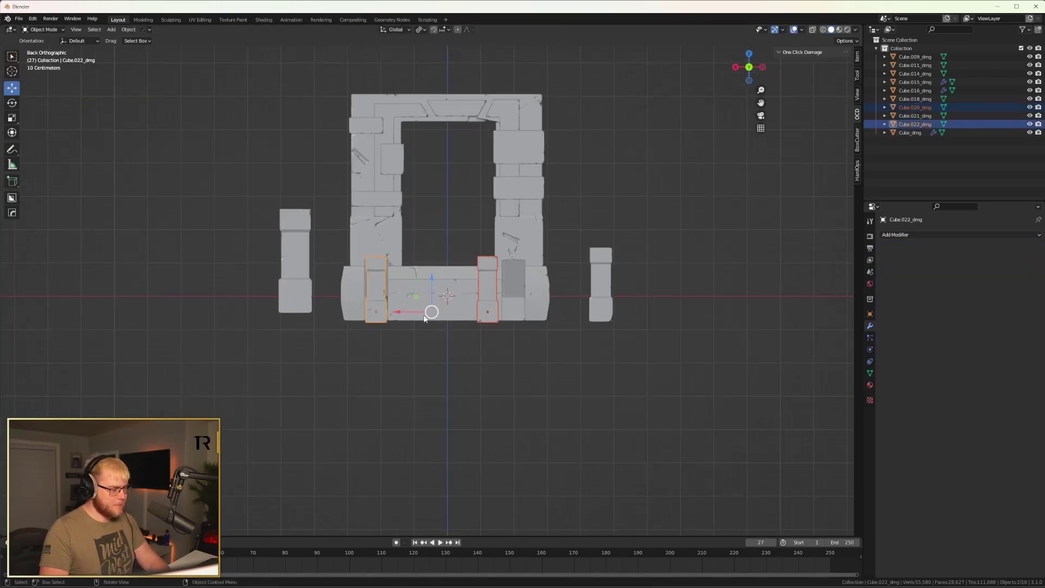
pyautogui.moveTo(419, 312); pyautogui.dragTo(439, 312)
pyautogui.click(559, 316)
pyautogui.moveTo(559, 317); pyautogui.dragTo(543, 270, button='middle')
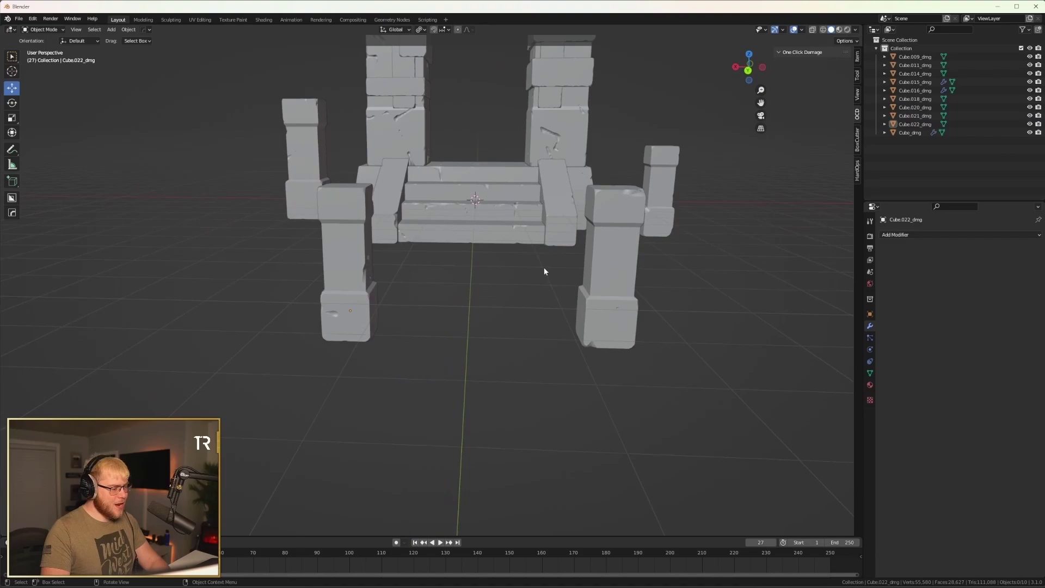
# Add a cylinder mesh at the 3D cursor and set its vertex count to 12.
pyautogui.hotkey('shift', 'a')
pyautogui.moveTo(554, 290)
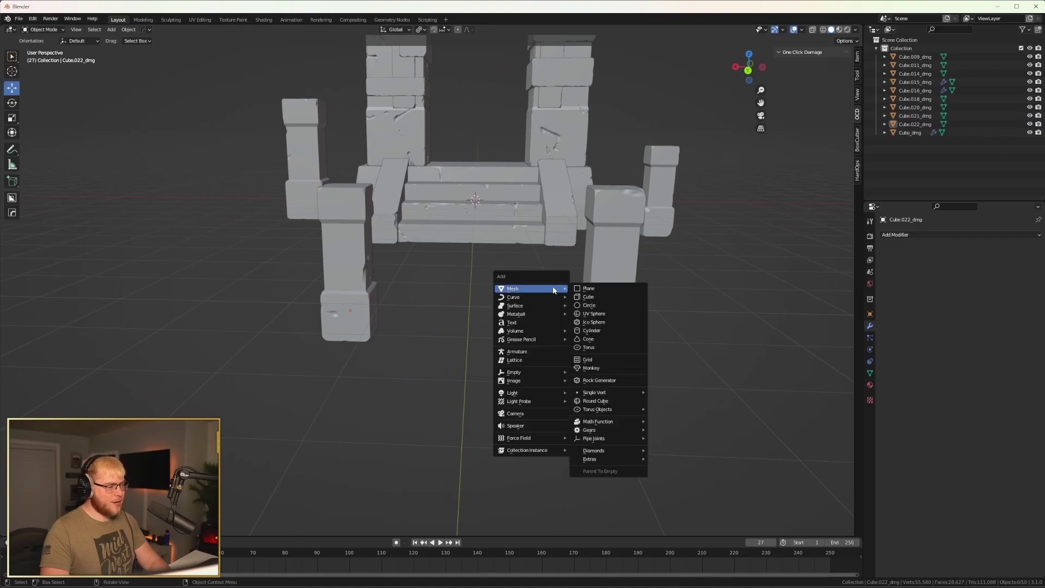
pyautogui.click(601, 330)
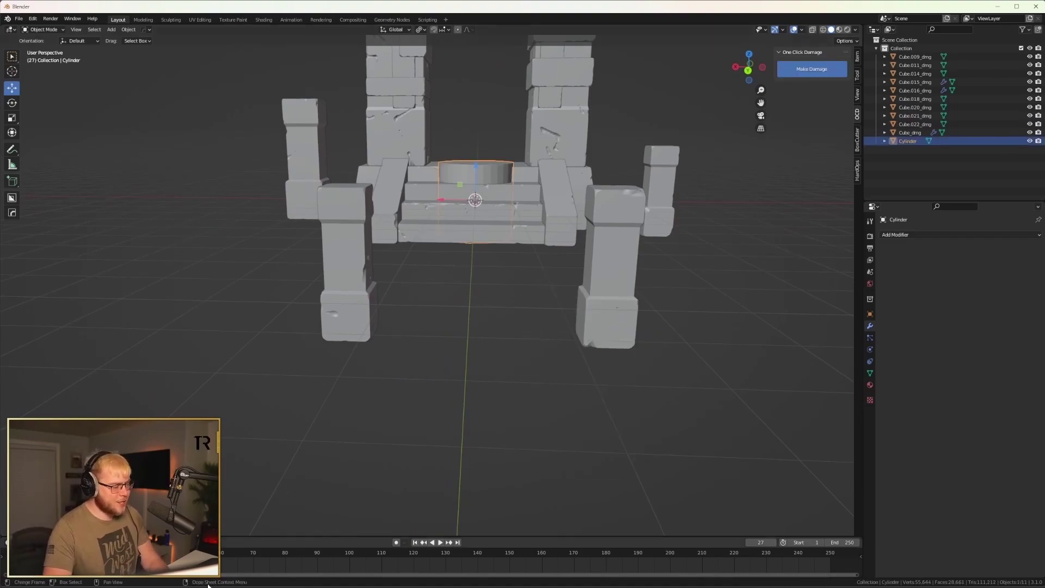
pyautogui.click(46, 527)
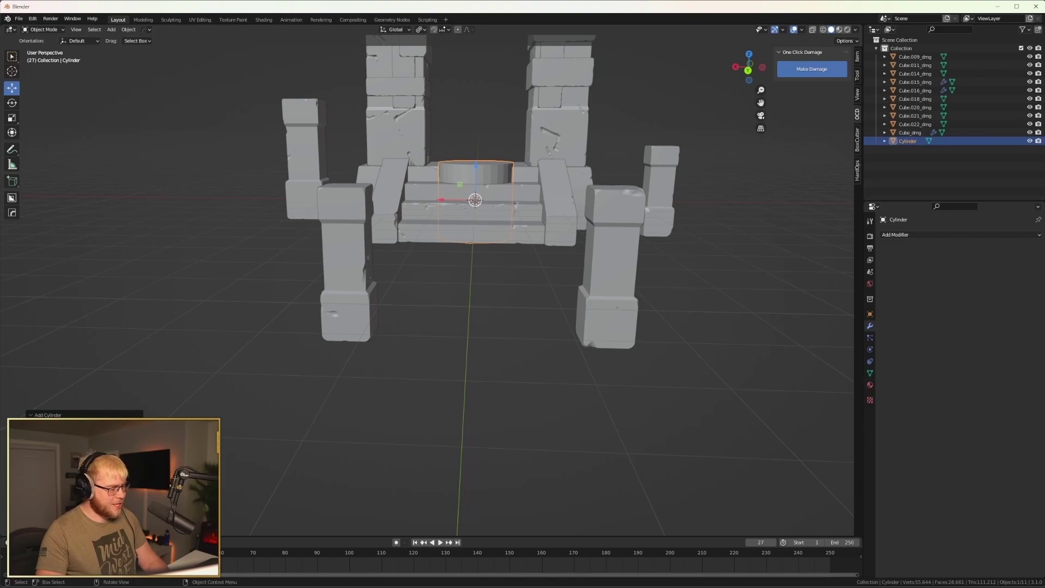
pyautogui.write('12')
pyautogui.press('Return')
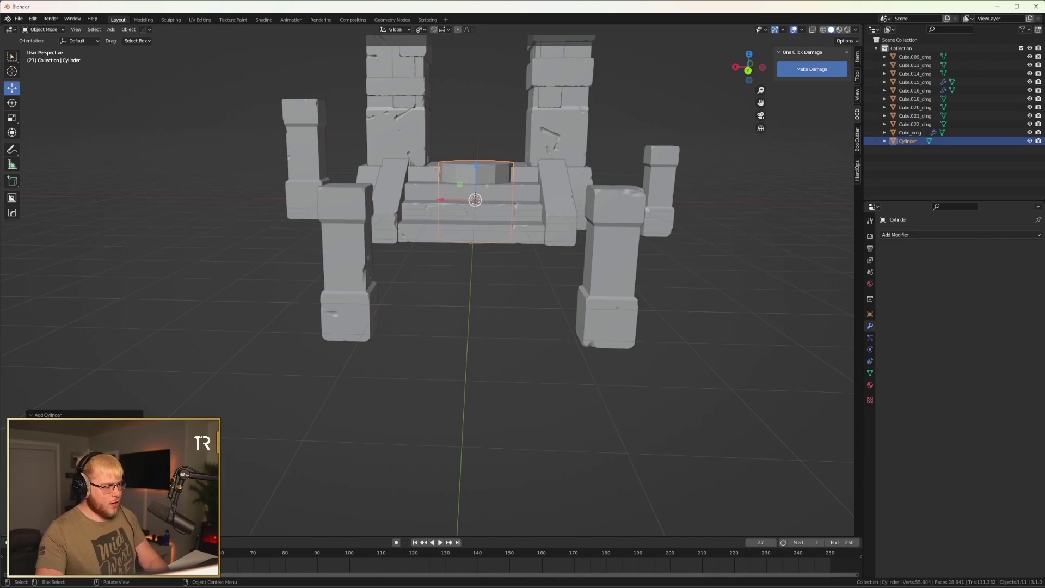
# Shade the cylinder smooth and enable Auto Smooth with an angle of 32.5°.
pyautogui.rightClick(469, 164)
pyautogui.click(469, 166)
pyautogui.click(869, 373)
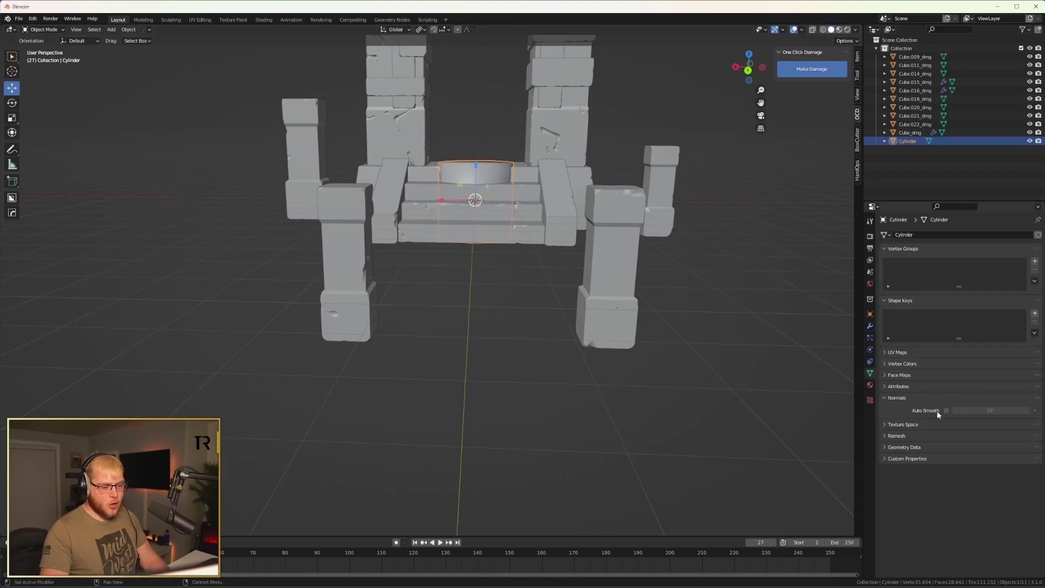
pyautogui.click(936, 410)
pyautogui.scroll(-4, 576, 273)
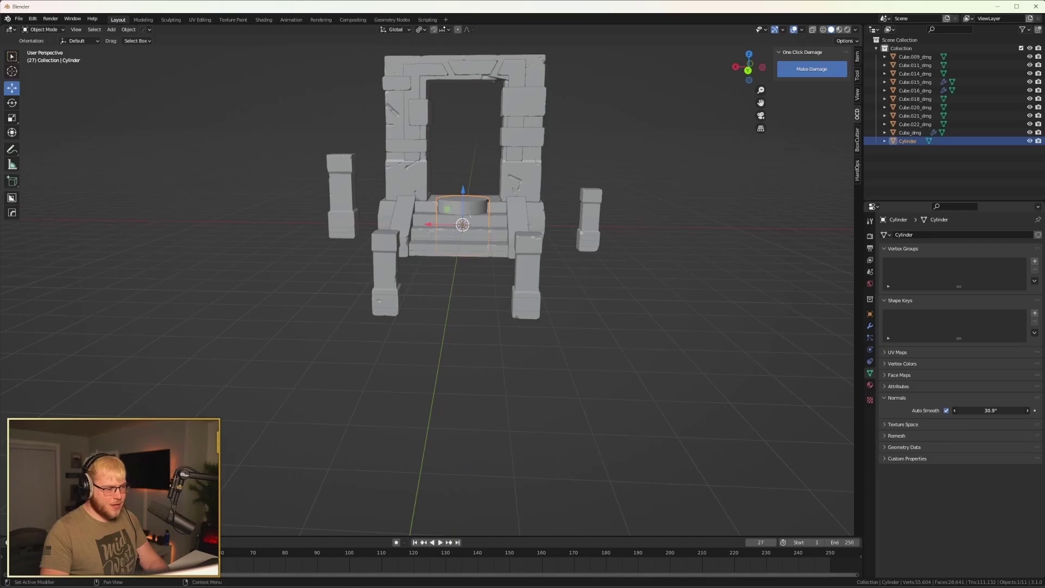
pyautogui.moveTo(991, 410); pyautogui.dragTo(1001, 410)
# Scale the cylinder into a thin post, stretch it along Z and place it between the two front pillars.
pyautogui.press('ctrl+KP_1')
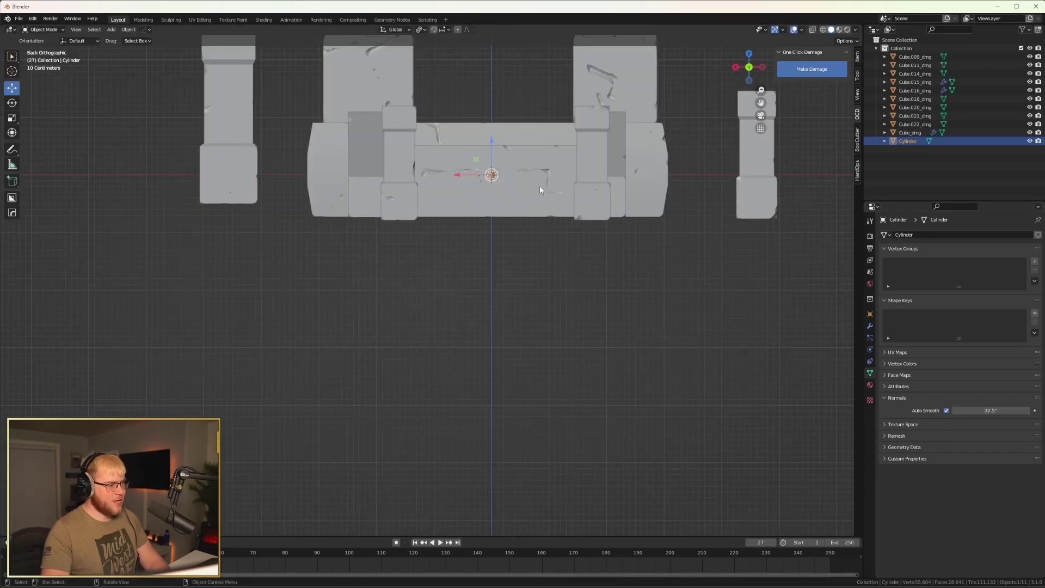
pyautogui.press('s')
pyautogui.press('z')
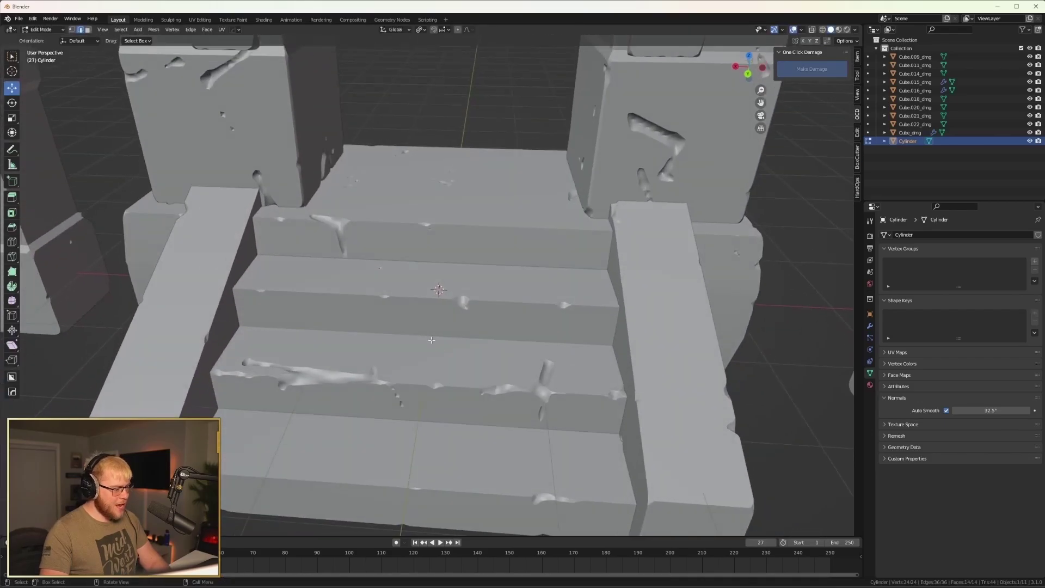
# Extrude the post's top face slightly upward and scale it outward to form a flared collar.
pyautogui.keyDown('shift'); pyautogui.moveTo(403, 305); pyautogui.dragTo(440, 109, button='middle'); pyautogui.keyUp('shift')
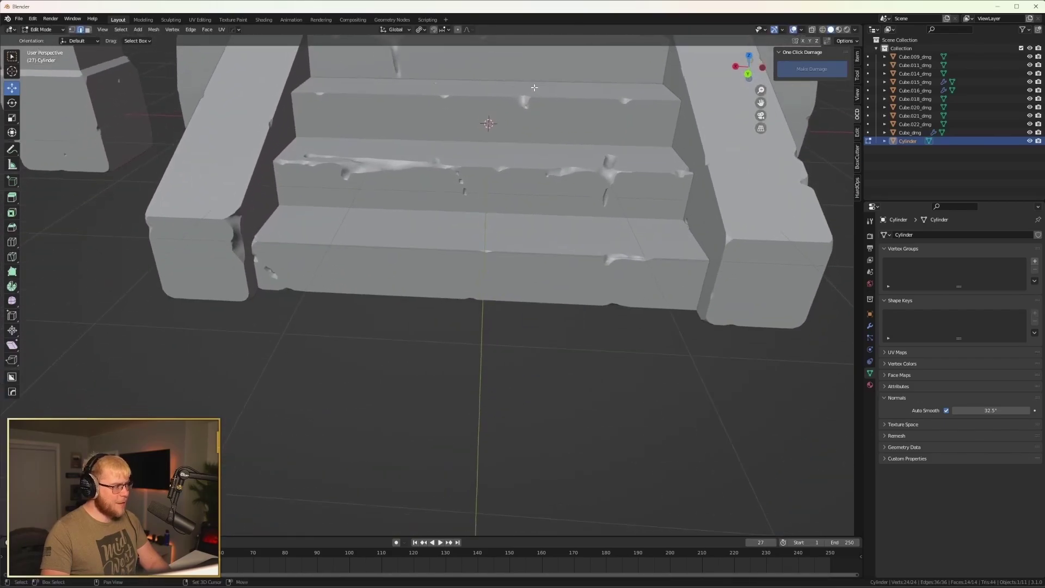
pyautogui.click(88, 29)
pyautogui.keyDown('shift'); pyautogui.moveTo(476, 326); pyautogui.dragTo(518, 142, button='middle'); pyautogui.keyUp('shift')
pyautogui.scroll(-4, 511, 218)
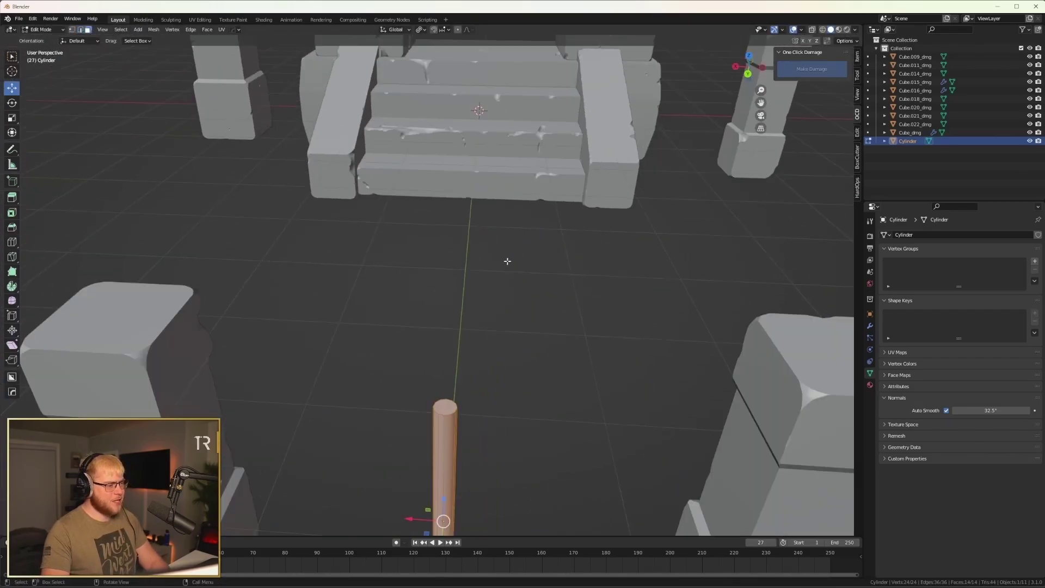
pyautogui.click(446, 408)
pyautogui.scroll(3, 537, 412)
pyautogui.moveTo(534, 420); pyautogui.dragTo(525, 315, button='middle')
pyautogui.press('s')
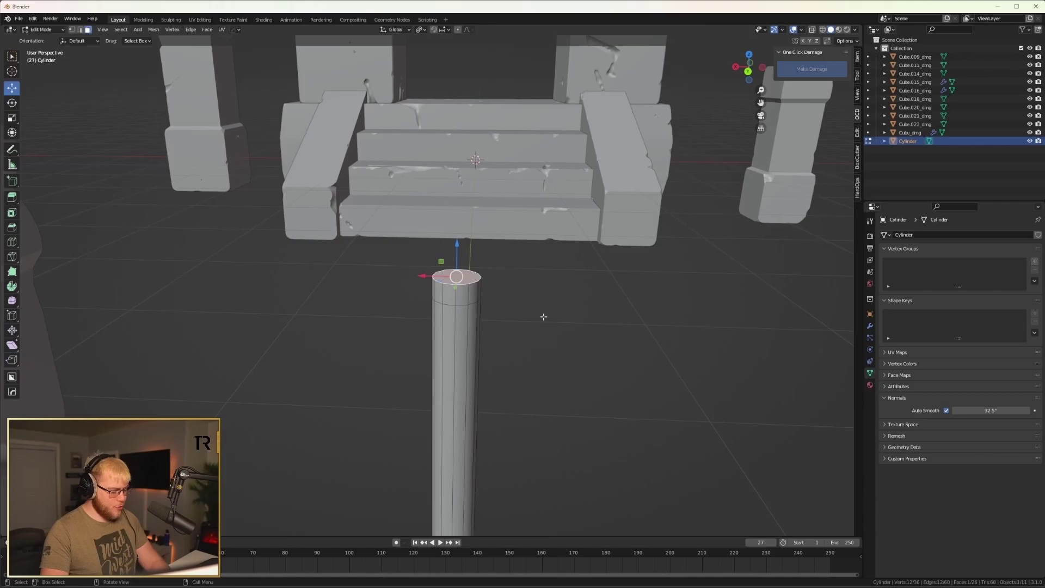
pyautogui.click(604, 319)
# Extrude the flared top face upward and scale it down to a point to form a spearhead.
pyautogui.press('e')
pyautogui.click(621, 253)
pyautogui.press('s')
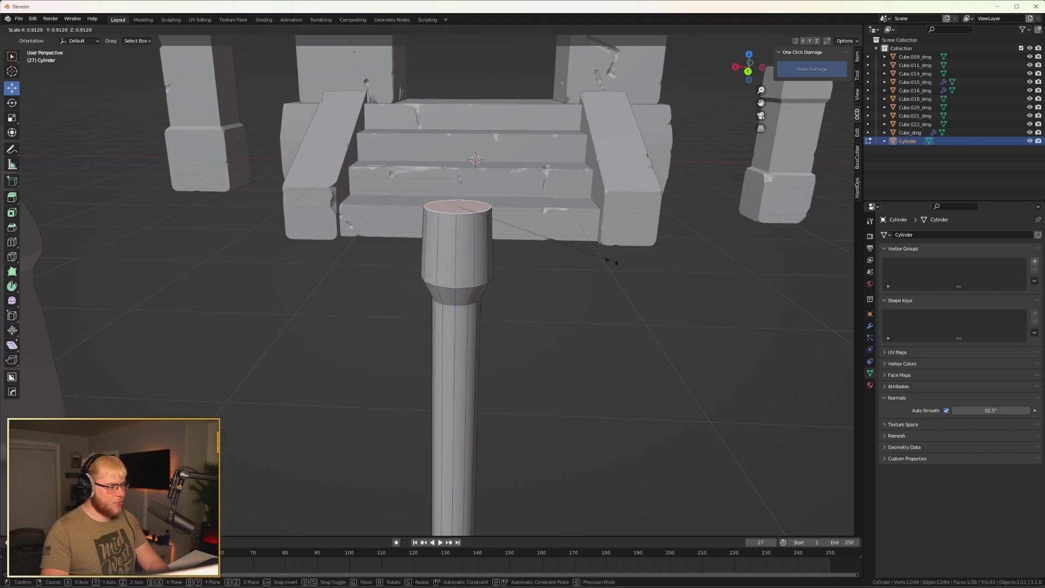
pyautogui.click(498, 247)
pyautogui.press('Tab')
pyautogui.scroll(-4, 443, 306)
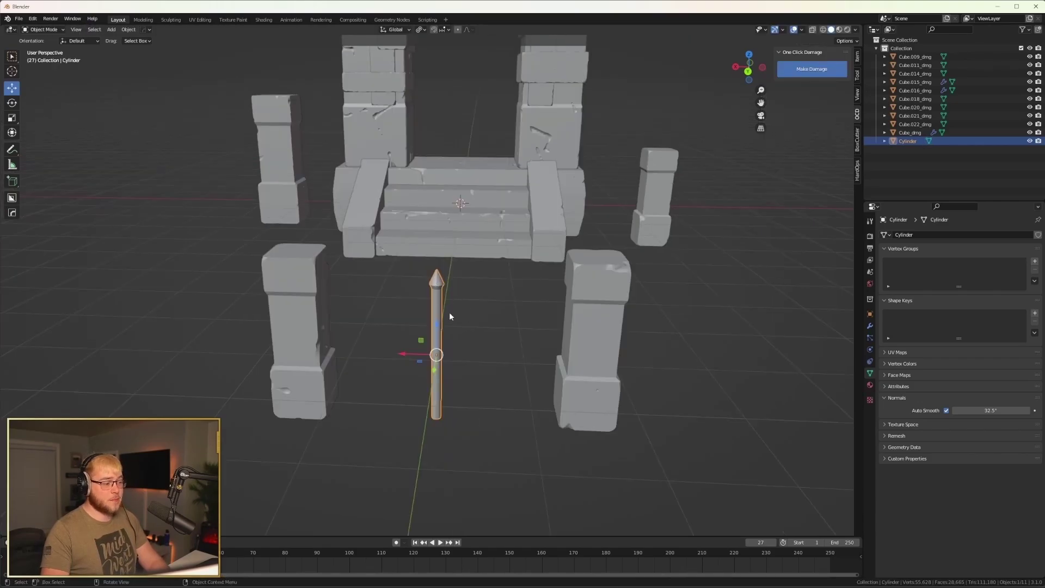
# Scale the edge loop just beneath the post's spearhead inward to narrow the neck.
pyautogui.scroll(2, 444, 309)
pyautogui.moveTo(474, 325); pyautogui.dragTo(491, 298, button='middle')
pyautogui.scroll(3, 491, 297)
pyautogui.press('Tab')
pyautogui.scroll(-4, 489, 295)
pyautogui.keyDown('shift'); pyautogui.moveTo(464, 218); pyautogui.dragTo(474, 314, button='middle'); pyautogui.keyUp('shift')
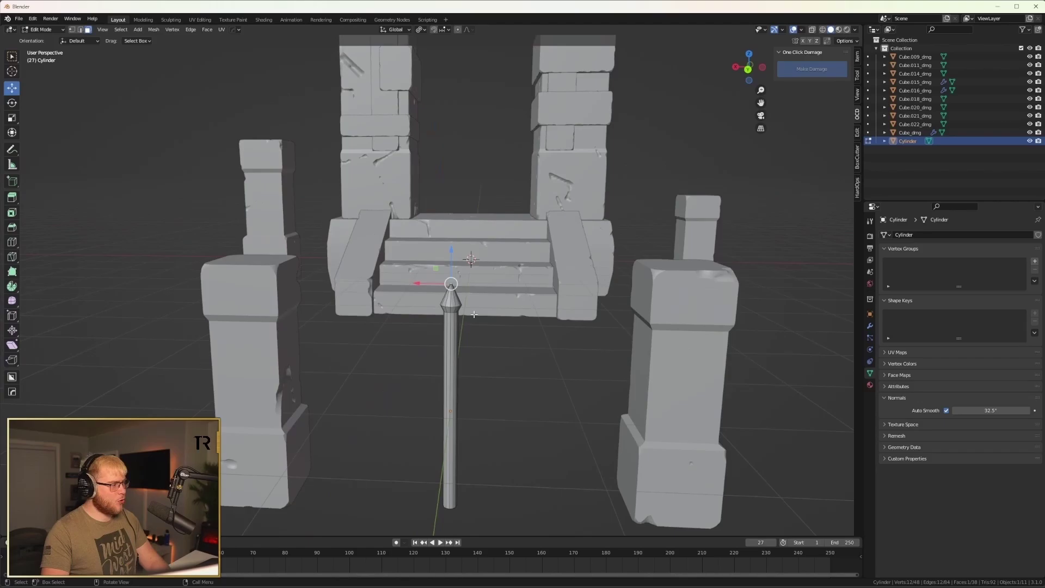
pyautogui.press('2')
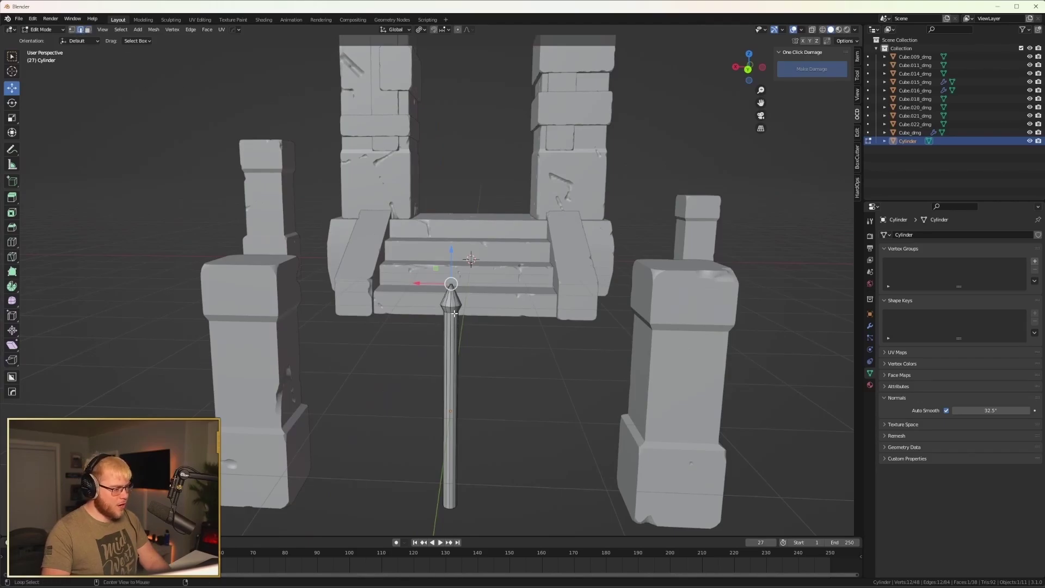
pyautogui.keyDown('alt'); pyautogui.click(451, 312); pyautogui.keyUp('alt')
pyautogui.press('s')
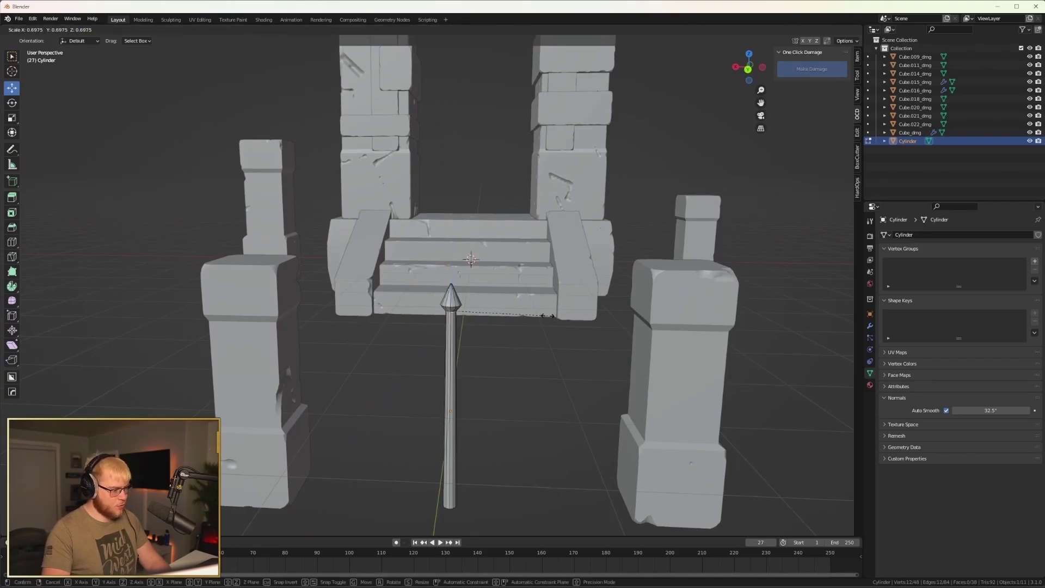
pyautogui.click(527, 315)
pyautogui.press('Tab')
# Thicken the spiked post while keeping its height, and duplicate it into an evenly spaced row of four between the front pillars.
pyautogui.scroll(-3, 487, 344)
pyautogui.moveTo(421, 351); pyautogui.dragTo(367, 349)
pyautogui.press('ctrl+KP_1')
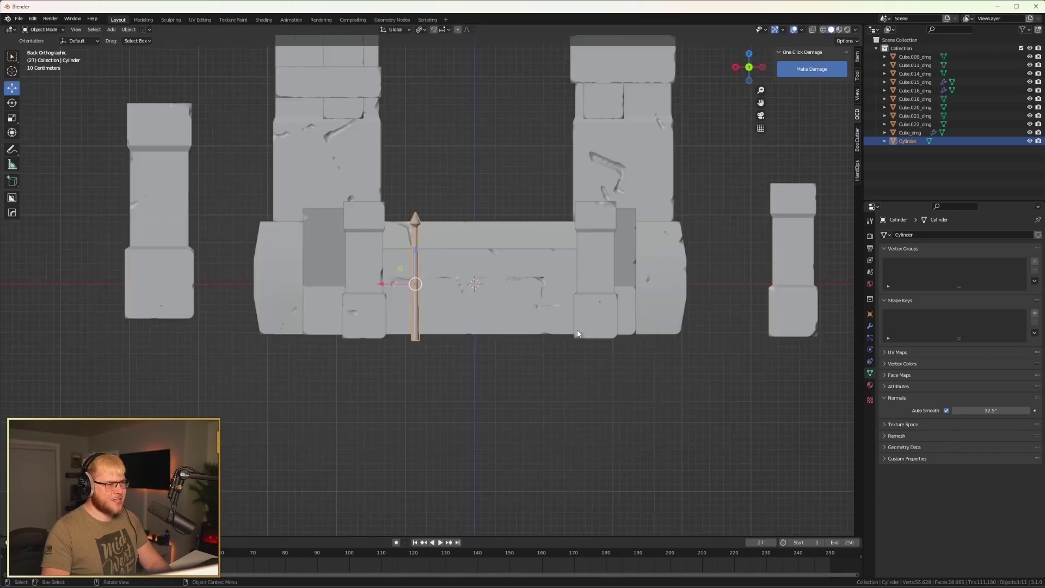
pyautogui.press('s')
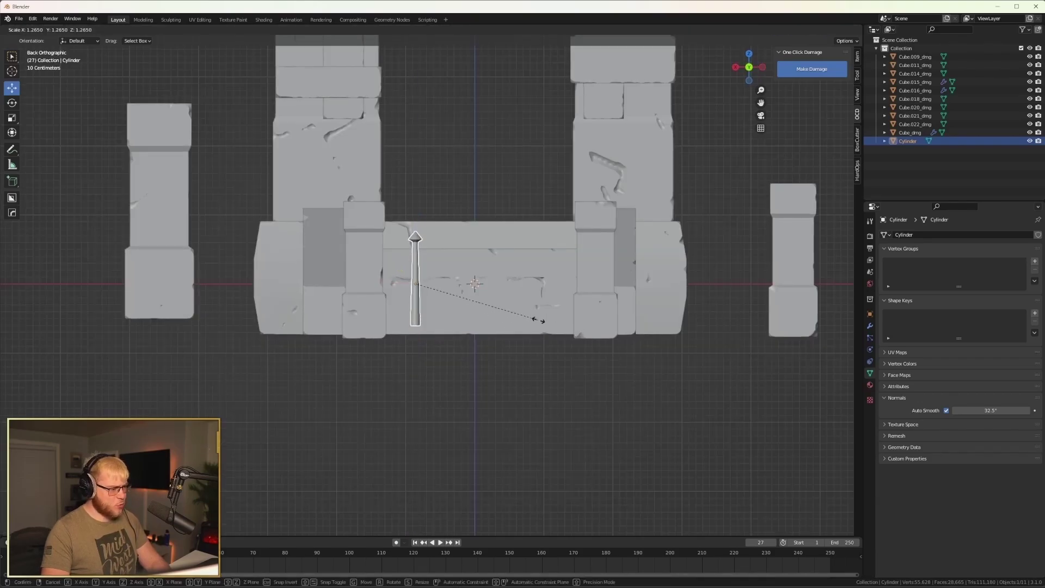
pyautogui.click(592, 312)
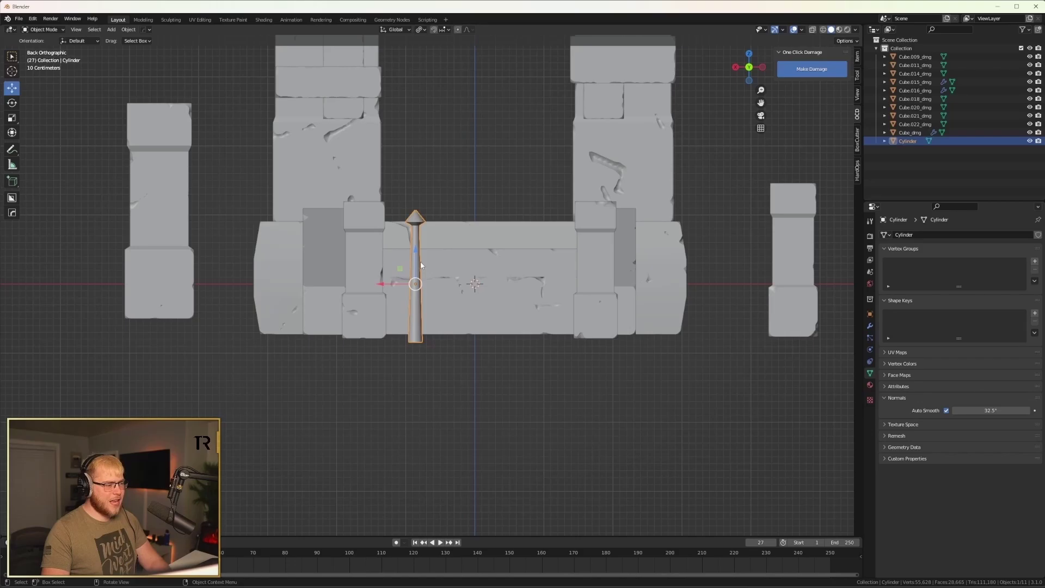
pyautogui.moveTo(416, 251); pyautogui.dragTo(416, 248)
pyautogui.scroll(-1, 432, 284)
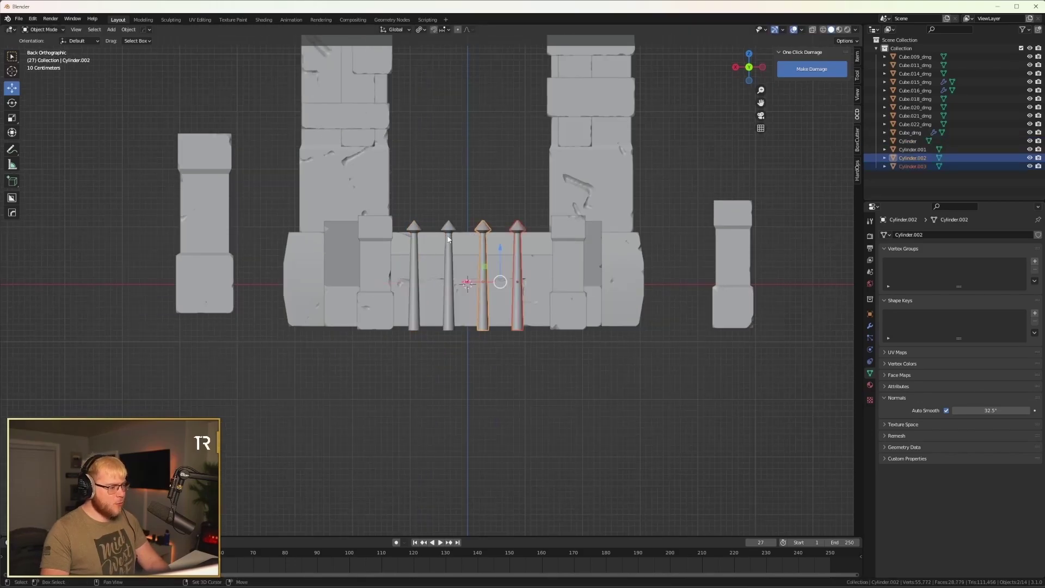
# Edit the four fence posts together and raise the spearheads of the two middle posts along Z.
pyautogui.keyDown('shift'); pyautogui.click(449, 236); pyautogui.keyUp('shift')
pyautogui.keyDown('shift'); pyautogui.click(415, 239); pyautogui.keyUp('shift')
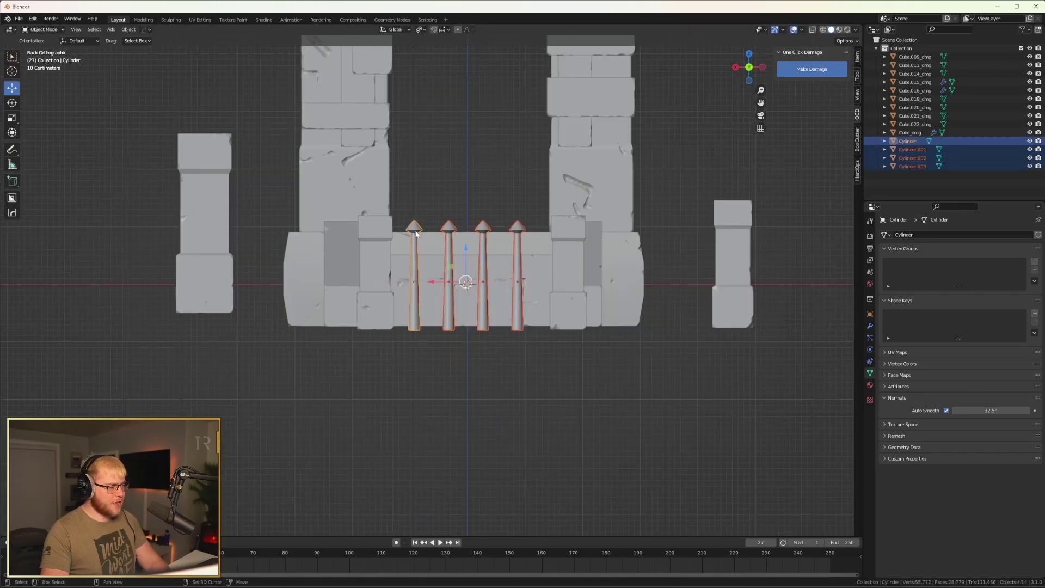
pyautogui.press('Tab')
pyautogui.press('z')
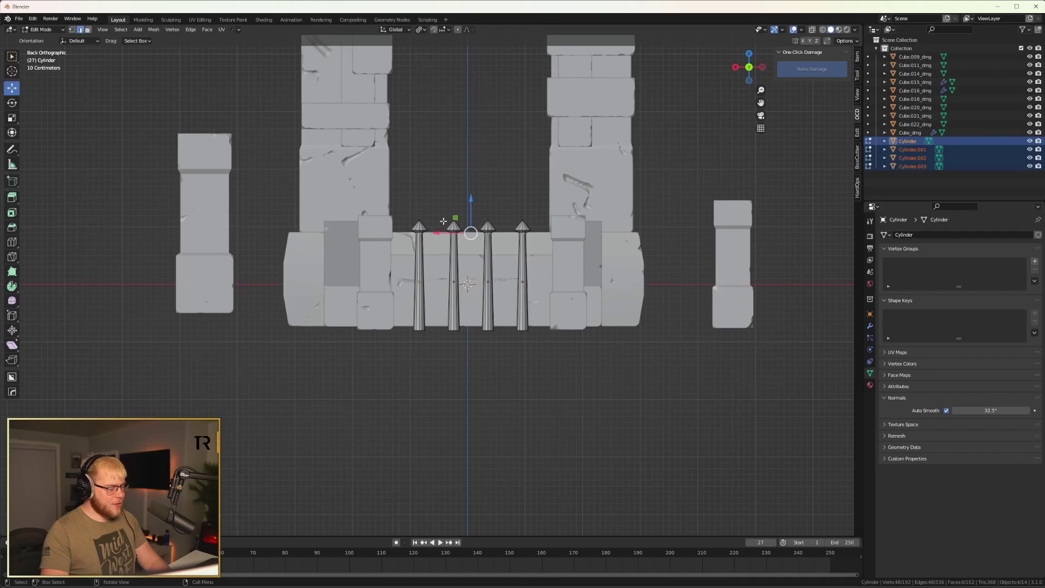
pyautogui.click(360, 225)
pyautogui.moveTo(433, 207); pyautogui.dragTo(494, 238)
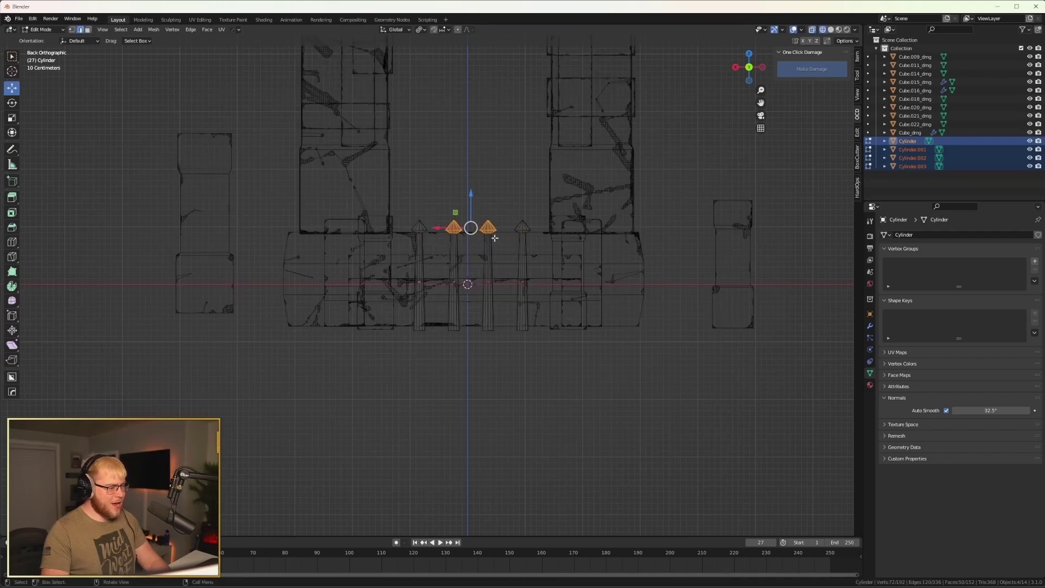
pyautogui.press('g')
pyautogui.press('z')
pyautogui.press('Return')
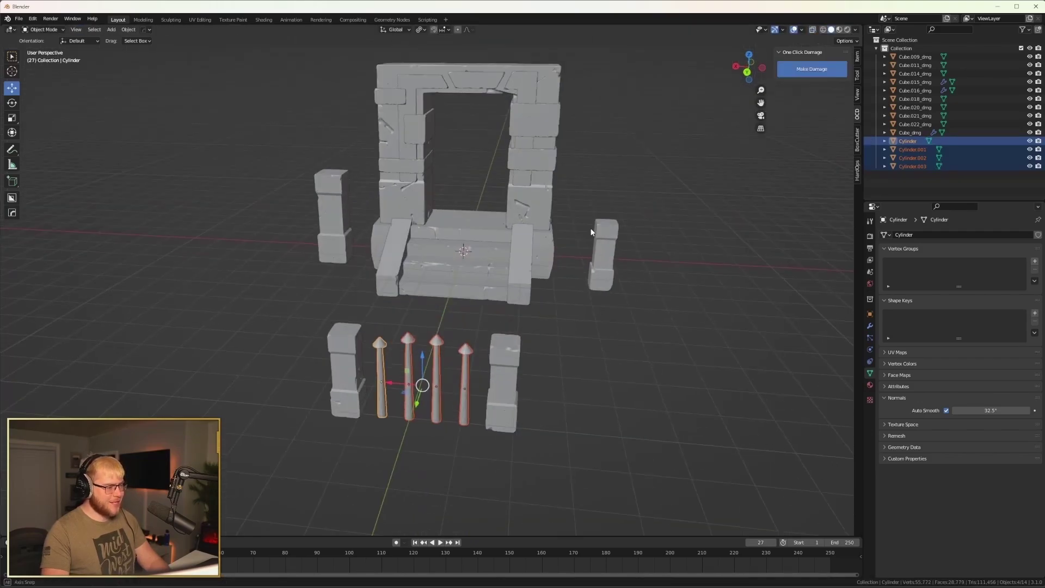
pyautogui.click(605, 339)
pyautogui.moveTo(575, 368); pyautogui.dragTo(575, 359, button='middle')
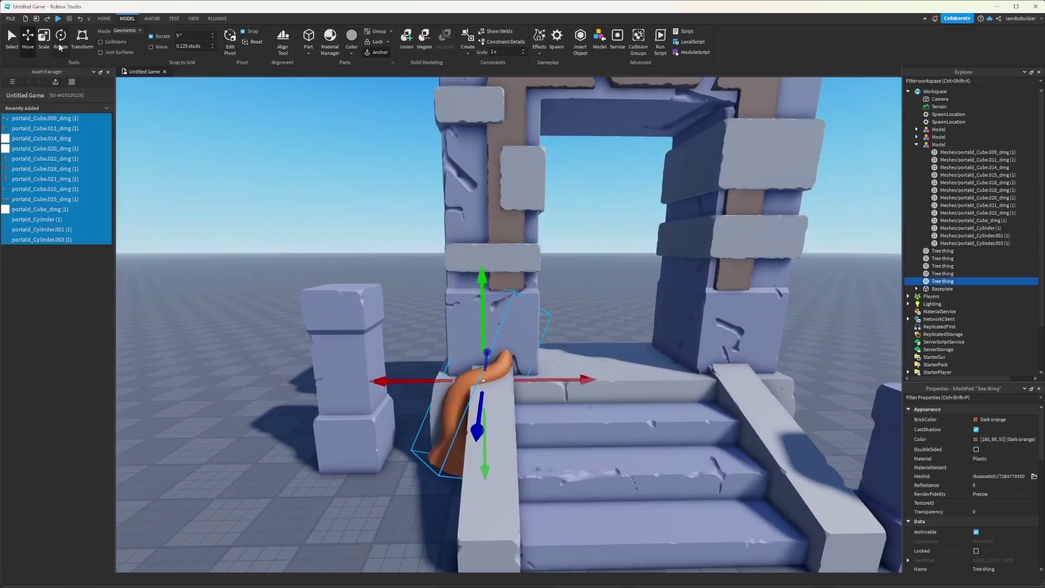
# In Roblox Studio, apply a wood-grain texture to all five Tree thing meshes with the texturing plugin.
pyautogui.hotkey('ctrl', '3')
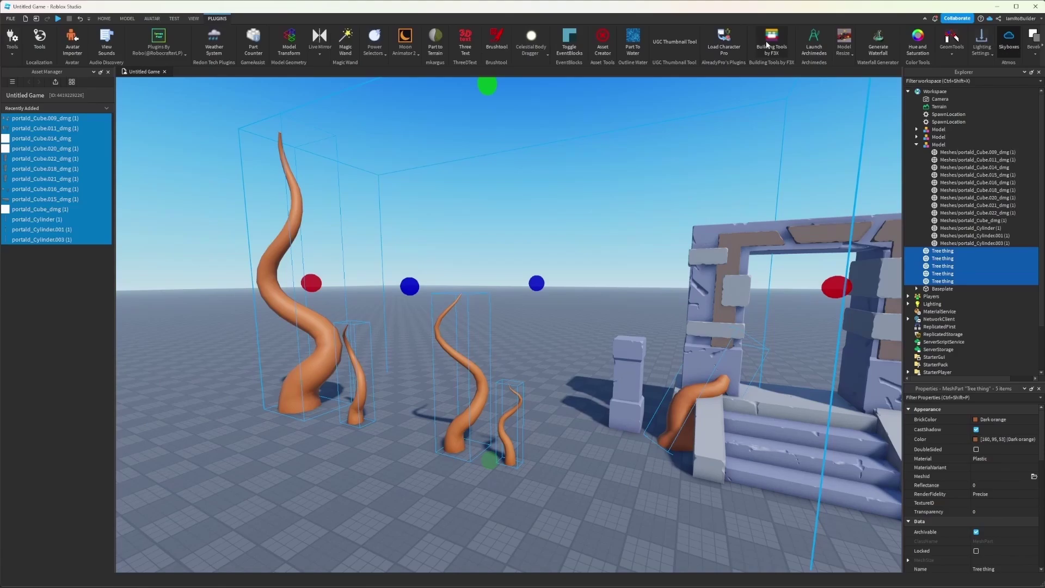
pyautogui.click(158, 44)
pyautogui.click(163, 87)
pyautogui.moveTo(757, 361); pyautogui.dragTo(775, 571)
pyautogui.scroll(-15, 598, 468)
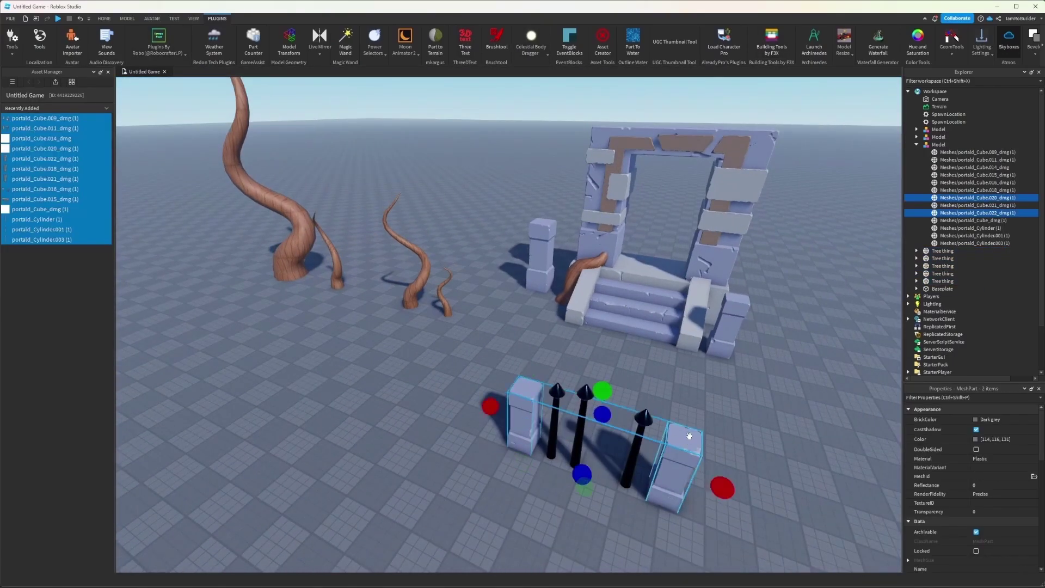
# Apply a stone texture to the archway, stairs and pillar meshes with the texturing plugin, leaving out the fence posts.
pyautogui.click(158, 44)
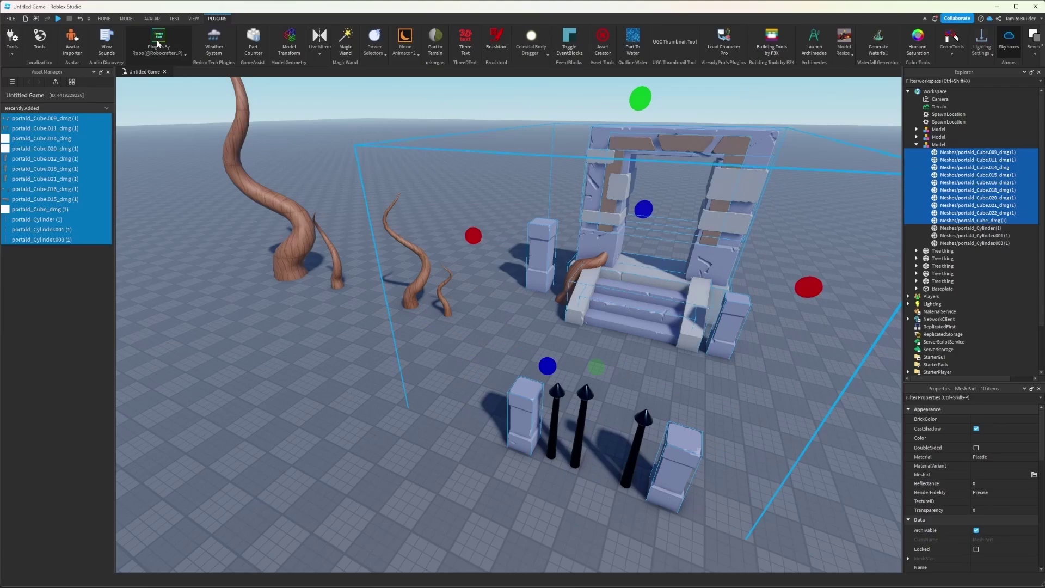
pyautogui.click(163, 87)
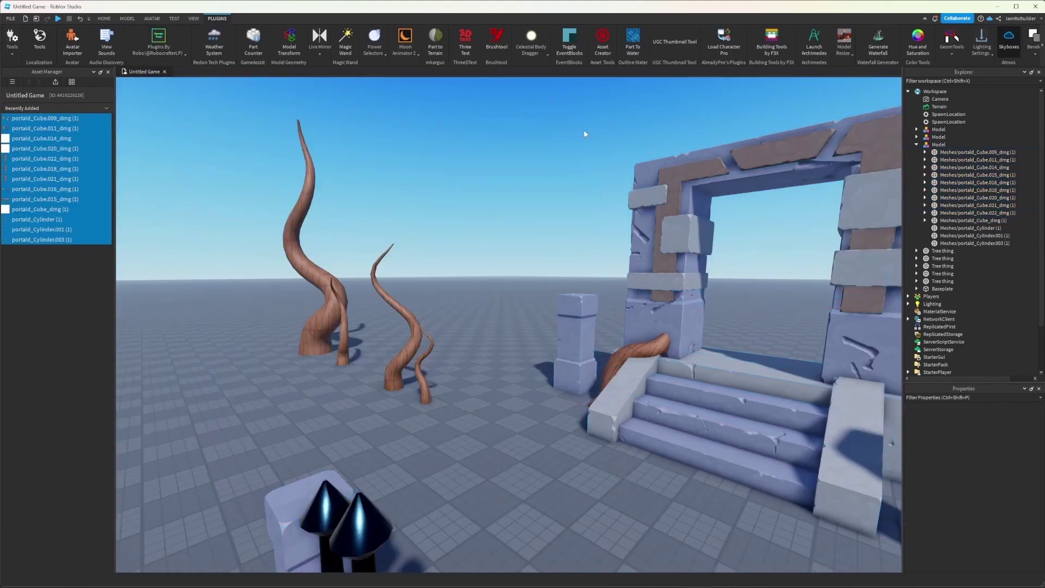
pyautogui.click(158, 47)
pyautogui.click(185, 82)
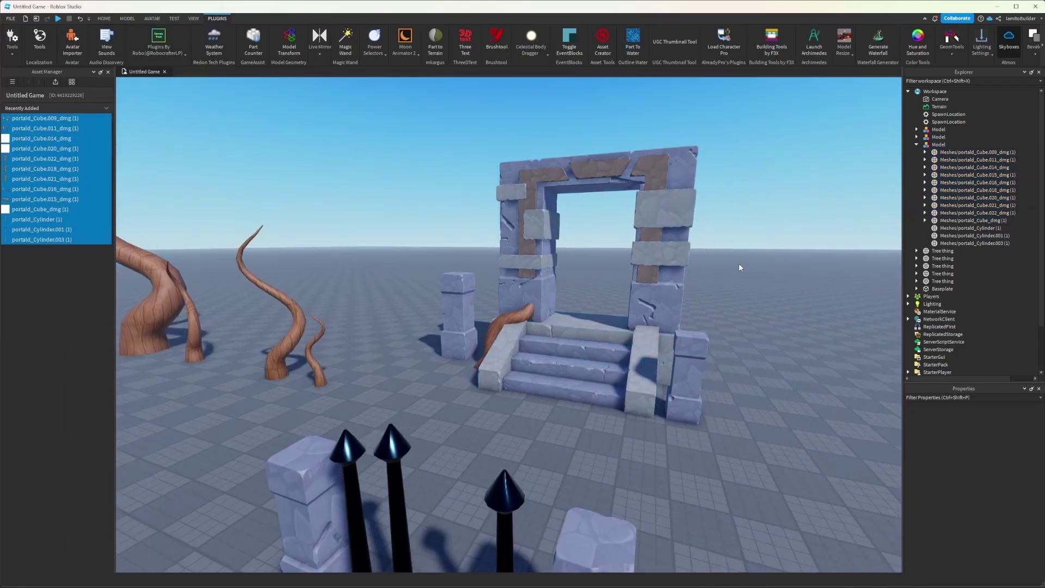
# Move the largest root mesh over to the archway so that it winds around the column opposite the small root.
pyautogui.scroll(-5, 739, 268)
pyautogui.moveTo(209, 343); pyautogui.dragTo(498, 339)
pyautogui.click(104, 19)
pyautogui.click(80, 39)
pyautogui.scroll(5, 479, 272)
pyautogui.moveTo(478, 272); pyautogui.dragTo(414, 261, button='right')
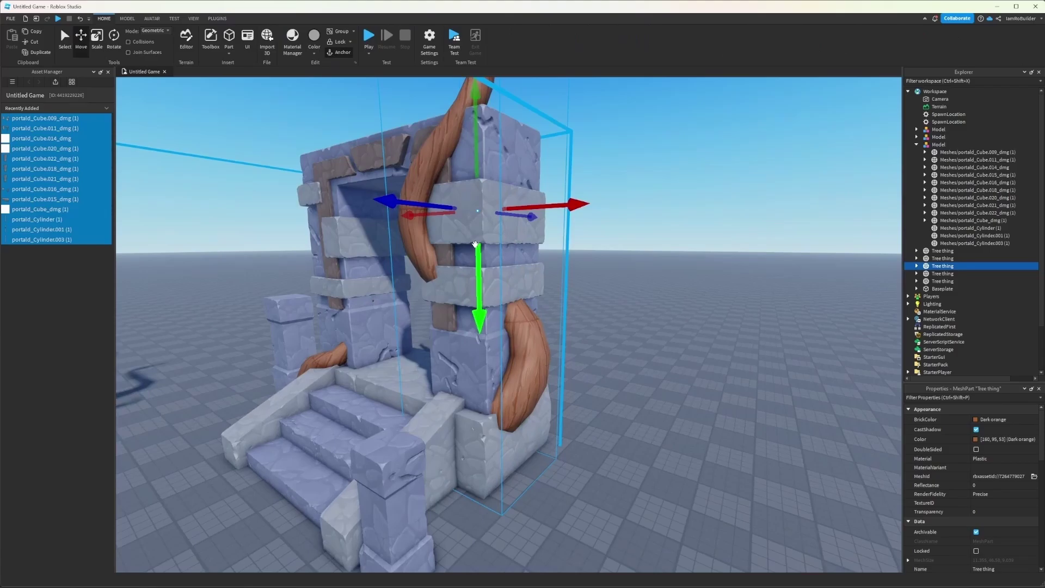
# Scale the large root wrapped around the archway column and shift it into position against the stonework.
pyautogui.click(96, 39)
pyautogui.scroll(-4, 393, 213)
pyautogui.moveTo(474, 472); pyautogui.dragTo(472, 483)
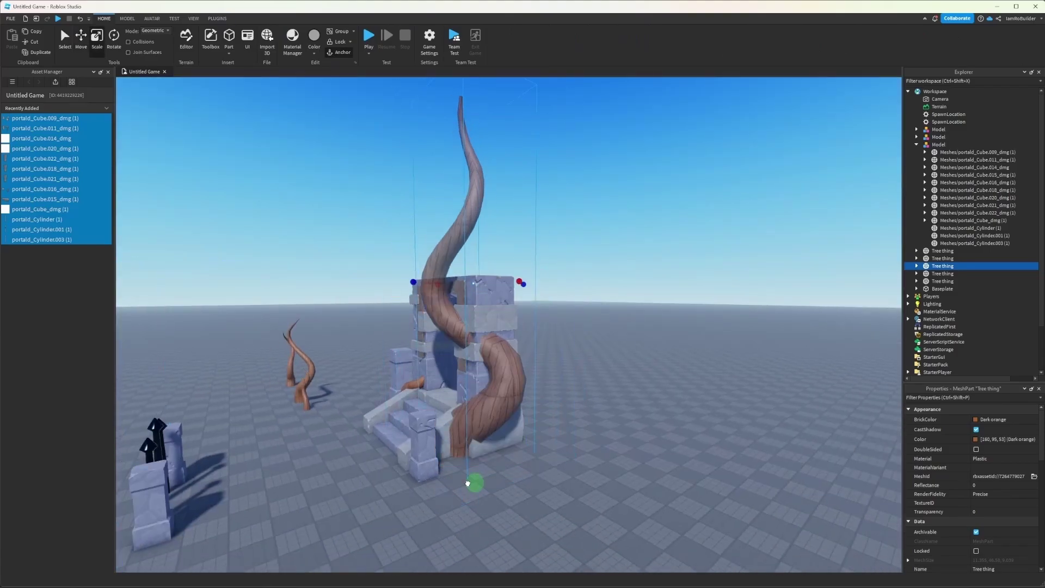
pyautogui.click(81, 39)
pyautogui.moveTo(463, 283); pyautogui.dragTo(490, 283, button='right')
pyautogui.moveTo(549, 395); pyautogui.dragTo(580, 396)
pyautogui.moveTo(581, 397); pyautogui.dragTo(552, 401, button='right')
pyautogui.scroll(4, 552, 401)
pyautogui.scroll(-5, 552, 401)
# Duplicate the freestanding pillar beside the stairs and place the copy on the opposite side as a wide stone block.
pyautogui.click(398, 294)
pyautogui.hotkey('ctrl', 'd')
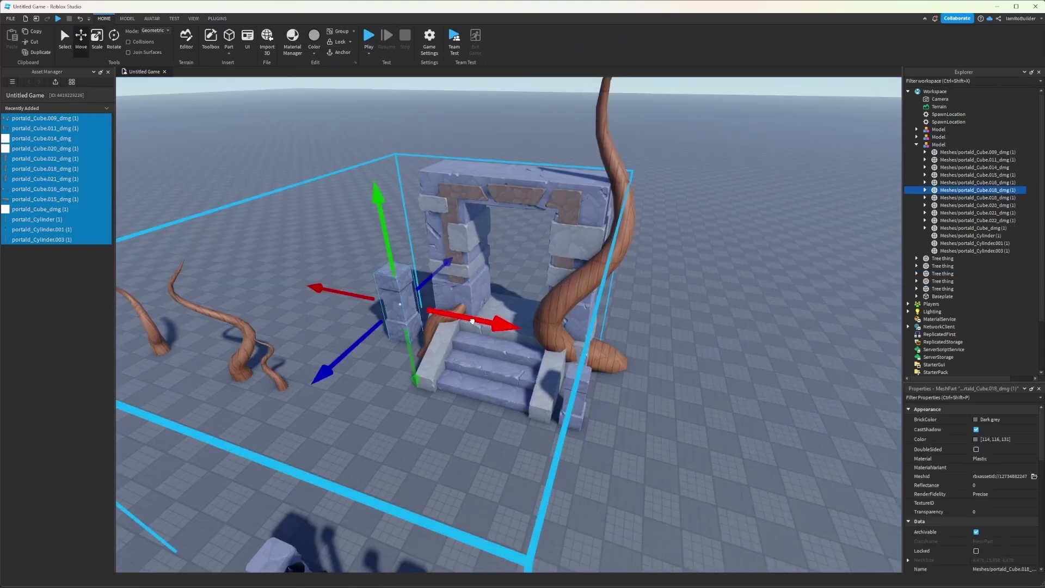
pyautogui.moveTo(479, 316); pyautogui.dragTo(653, 359)
pyautogui.click(97, 39)
pyautogui.moveTo(623, 348); pyautogui.dragTo(522, 349, button='right')
# Shift the large archway root sideways along the X axis so it sits closer to the outer column.
pyautogui.click(81, 39)
pyautogui.click(426, 412)
pyautogui.moveTo(426, 412); pyautogui.dragTo(545, 353, button='right')
pyautogui.click(618, 327)
pyautogui.moveTo(661, 368); pyautogui.dragTo(674, 369)
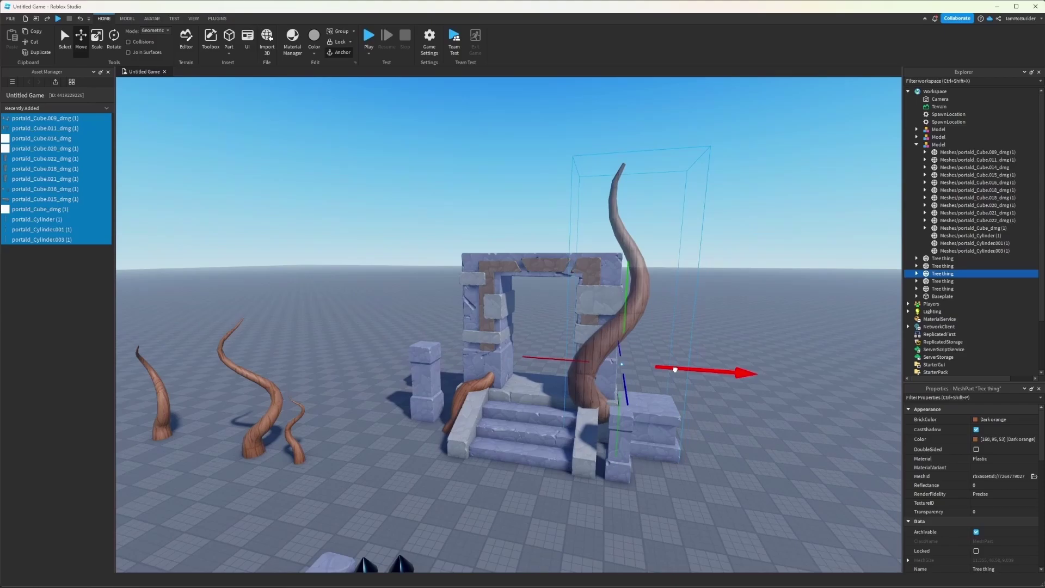
# Move a small root to the front fence, lay it across the spiked posts and stretch it past the pillar.
pyautogui.moveTo(598, 354); pyautogui.dragTo(577, 392, button='right')
pyautogui.moveTo(389, 430); pyautogui.dragTo(444, 370)
pyautogui.click(114, 38)
pyautogui.moveTo(462, 326); pyautogui.dragTo(450, 318, button='right')
pyautogui.click(97, 39)
pyautogui.moveTo(496, 375); pyautogui.dragTo(572, 345)
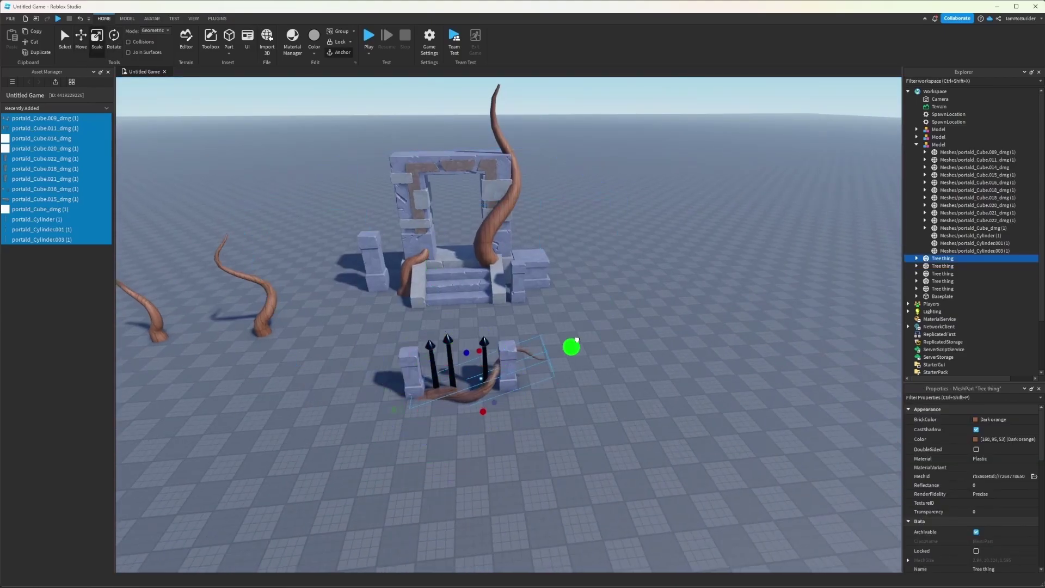
# Duplicate the fence root and position the copy so the two roots intertwine around the spiked posts.
pyautogui.moveTo(468, 348); pyautogui.dragTo(599, 327, button='right')
pyautogui.click(80, 39)
pyautogui.hotkey('ctrl', 'd')
pyautogui.click(518, 267)
pyautogui.click(676, 122)
pyautogui.click(517, 158)
pyautogui.moveTo(539, 294); pyautogui.dragTo(532, 273)
# Move another curved root to the freestanding pillar beside the stairs and fit it around the stone.
pyautogui.click(615, 392)
pyautogui.moveTo(615, 392); pyautogui.dragTo(576, 414, button='right')
pyautogui.moveTo(414, 359); pyautogui.dragTo(579, 345)
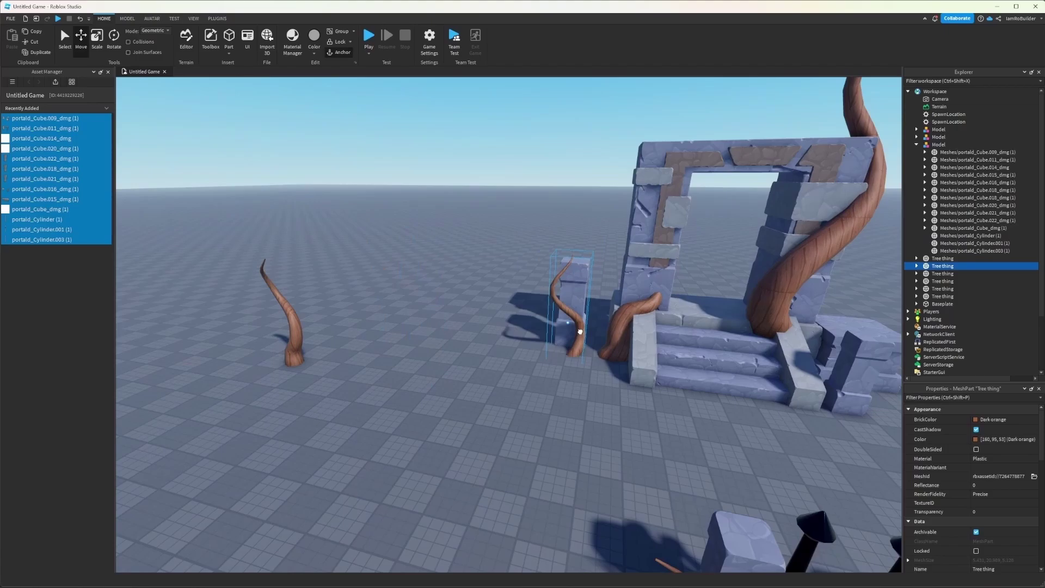
pyautogui.moveTo(578, 345); pyautogui.dragTo(533, 261, button='right')
pyautogui.moveTo(536, 229); pyautogui.dragTo(518, 228)
pyautogui.moveTo(517, 228); pyautogui.dragTo(538, 272, button='right')
pyautogui.moveTo(523, 262); pyautogui.dragTo(536, 281)
pyautogui.moveTo(536, 282); pyautogui.dragTo(490, 245, button='right')
pyautogui.click(92, 48)
pyautogui.keyDown('alt'); pyautogui.click(484, 291); pyautogui.keyUp('alt')
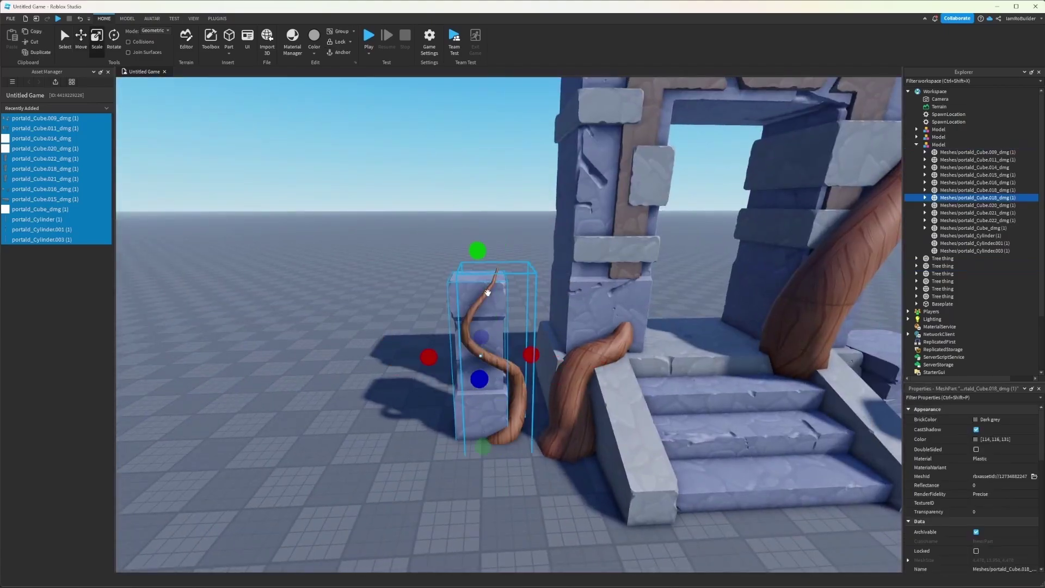
pyautogui.moveTo(485, 292); pyautogui.dragTo(527, 292, button='right')
# Duplicate a front pillar twice and place the copies along one side of the courtyard in front of the stairs.
pyautogui.click(80, 39)
pyautogui.keyDown('alt'); pyautogui.click(599, 283); pyautogui.keyUp('alt')
pyautogui.hotkey('ctrl', 'd')
pyautogui.hotkey('ctrl', 'd')
pyautogui.moveTo(651, 361); pyautogui.dragTo(634, 414)
pyautogui.moveTo(635, 414); pyautogui.dragTo(647, 468, button='right')
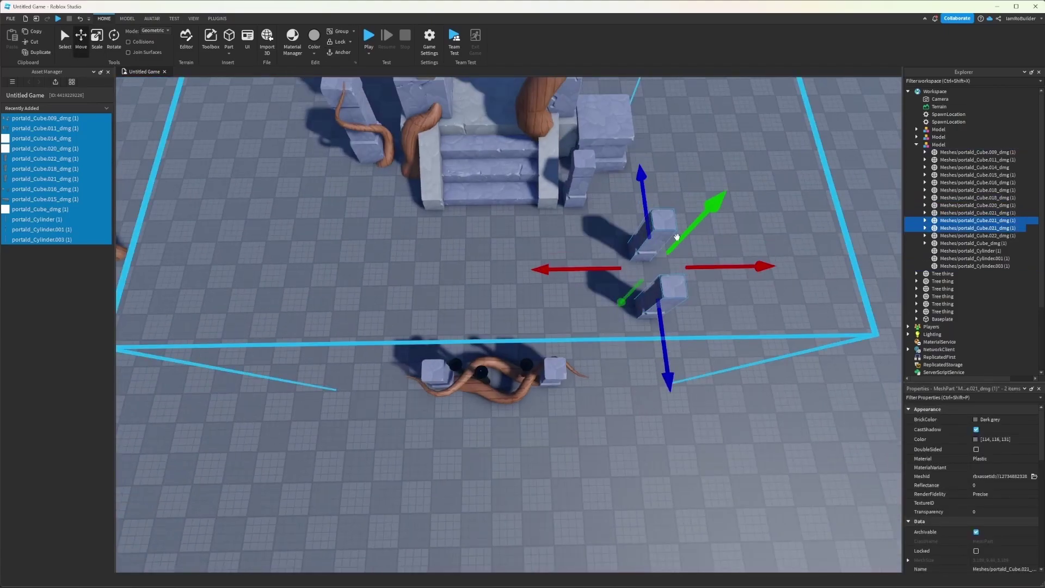
# Duplicate the pair of courtyard pillars and place the copies on the opposite side.
pyautogui.keyDown('alt'); pyautogui.keyDown('shift'); pyautogui.click(673, 231); pyautogui.keyUp('shift'); pyautogui.keyUp('alt')
pyautogui.hotkey('ctrl', 'd')
pyautogui.moveTo(881, 267); pyautogui.dragTo(559, 266)
pyautogui.moveTo(226, 227); pyautogui.dragTo(430, 231)
pyautogui.moveTo(430, 231); pyautogui.dragTo(490, 163, button='right')
pyautogui.click(114, 39)
pyautogui.click(97, 39)
pyautogui.moveTo(525, 223); pyautogui.dragTo(462, 327, button='right')
# Duplicate a root, move the copy to the pair of pillars across the courtyard and rotate it against them.
pyautogui.click(453, 328)
pyautogui.click(482, 335)
pyautogui.click(81, 39)
pyautogui.hotkey('ctrl', 'd')
pyautogui.moveTo(481, 335); pyautogui.dragTo(648, 457)
pyautogui.click(114, 38)
pyautogui.moveTo(490, 272); pyautogui.dragTo(523, 349, button='right')
pyautogui.click(80, 39)
pyautogui.moveTo(359, 257); pyautogui.dragTo(381, 260)
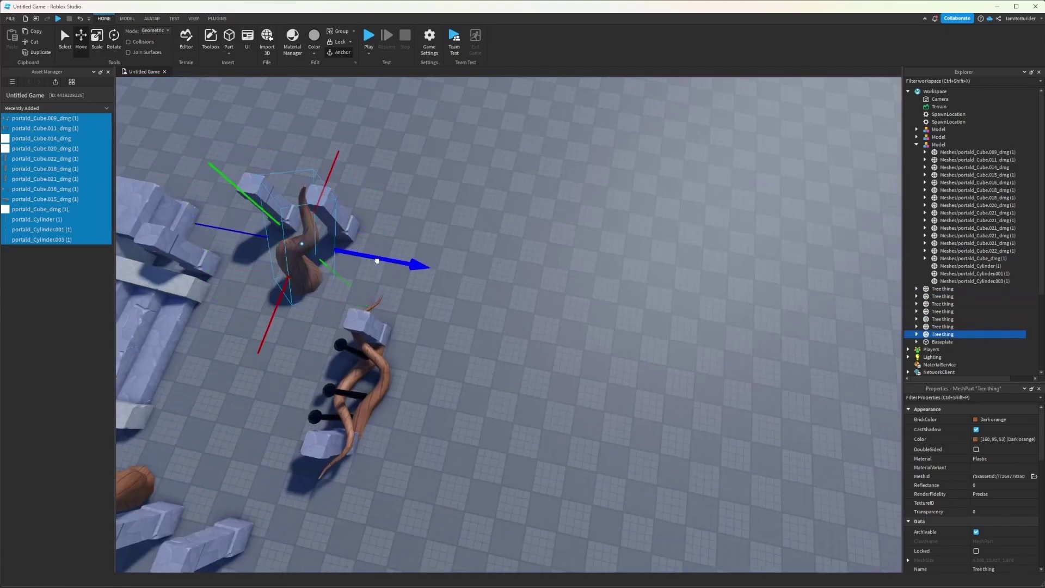
# Adjust the position of a root beside the courtyard pillars.
pyautogui.moveTo(567, 357); pyautogui.dragTo(522, 294, button='right')
pyautogui.click(375, 348)
pyautogui.moveTo(450, 304); pyautogui.dragTo(450, 322)
pyautogui.moveTo(450, 321); pyautogui.dragTo(357, 267, button='right')
pyautogui.scroll(-1, 357, 267)
# Duplicate the tall archway root and move the copy sideways toward the other archway column.
pyautogui.click(530, 288)
pyautogui.hotkey('ctrl', 'd')
pyautogui.moveTo(585, 286); pyautogui.dragTo(515, 287)
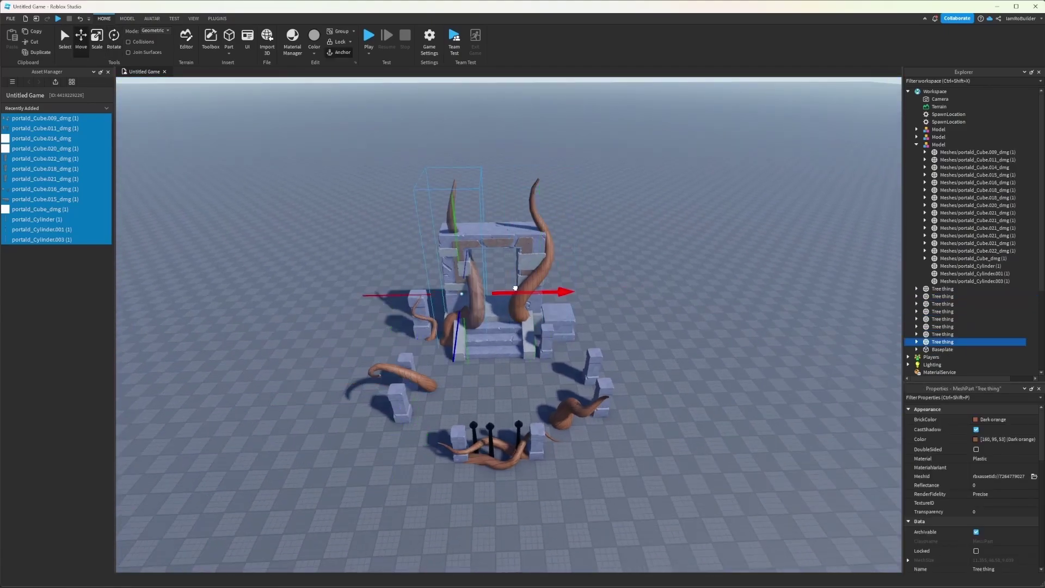
pyautogui.moveTo(611, 337); pyautogui.dragTo(541, 338)
# Move the short root across to the opposite courtyard pillars and lay the tall root copy over the pillars it leaves.
pyautogui.click(405, 374)
pyautogui.moveTo(451, 370); pyautogui.dragTo(632, 415)
pyautogui.click(479, 310)
pyautogui.moveTo(469, 247); pyautogui.dragTo(439, 261)
pyautogui.click(81, 39)
pyautogui.moveTo(381, 356); pyautogui.dragTo(353, 419)
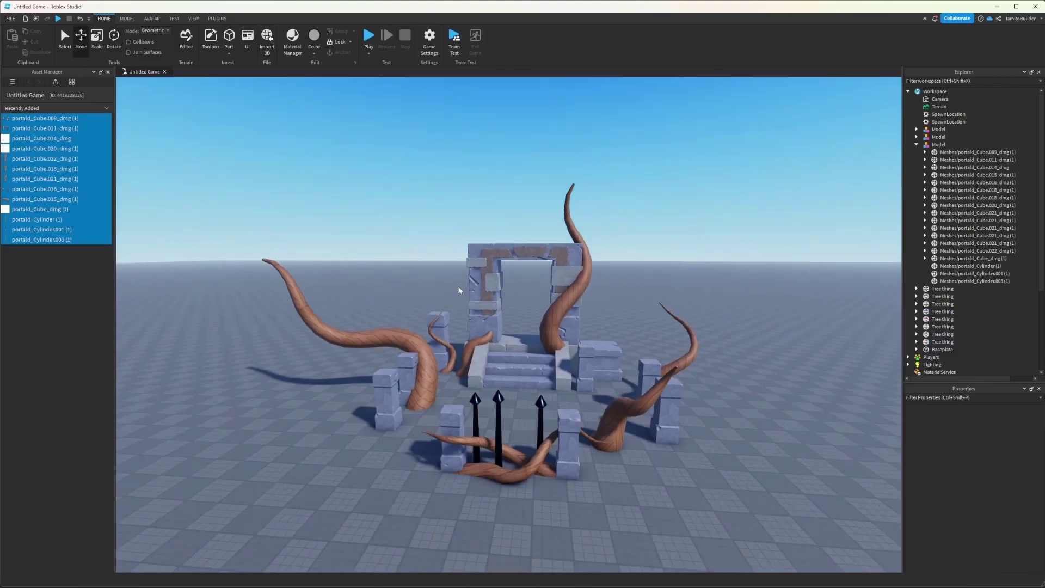
# Insert a cylinder part and scale it into a wide, thin disc beneath the ruins to form a glowing blue pool.
pyautogui.click(229, 38)
pyautogui.hotkey('ctrl', '3')
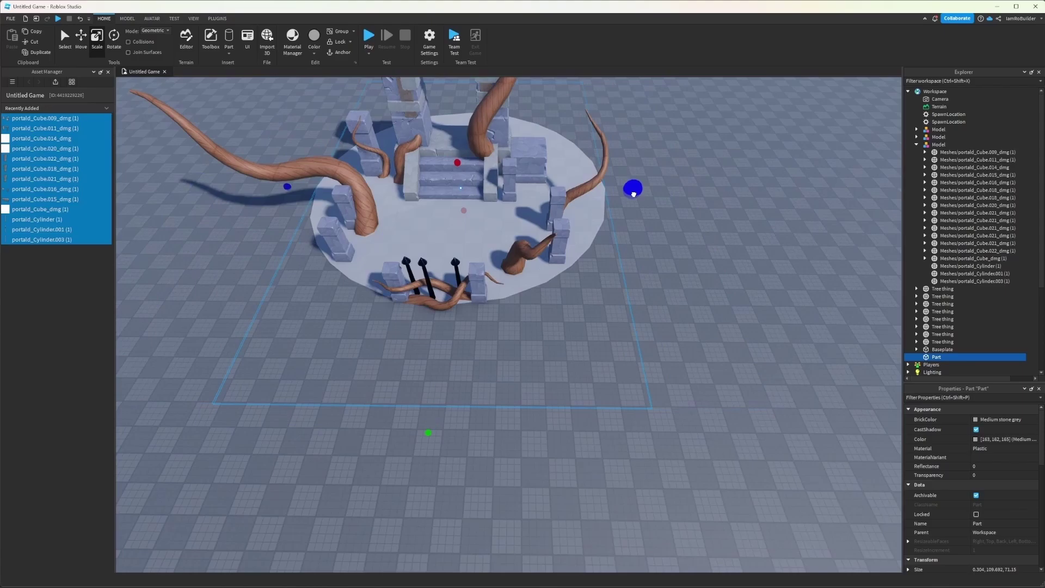
pyautogui.click(427, 182)
pyautogui.hotkey('ctrl', '2')
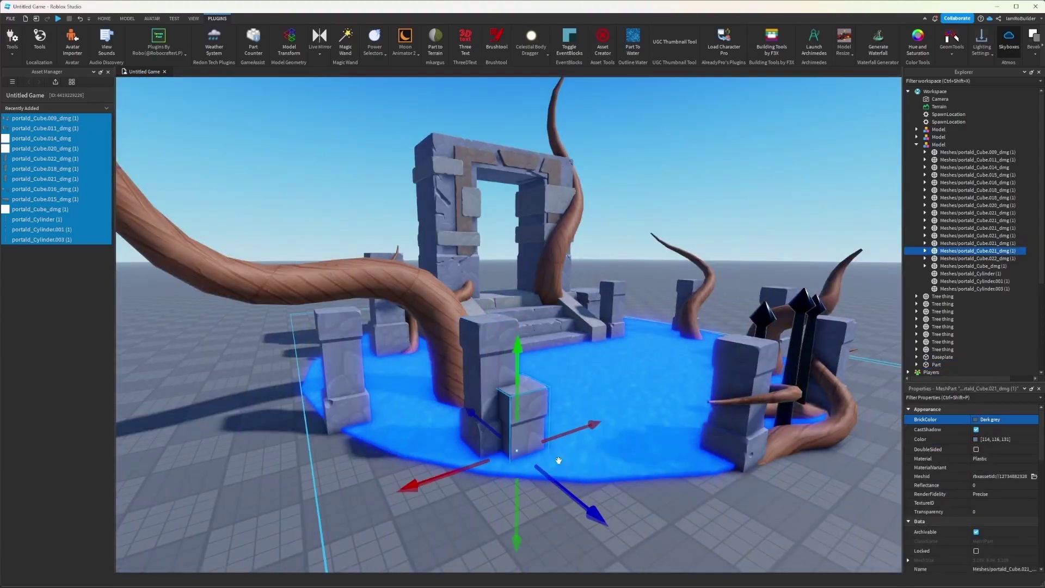
# Arrange duplicated and resized pillar stones along the pool's rim to form a broken stone border.
pyautogui.click(567, 408)
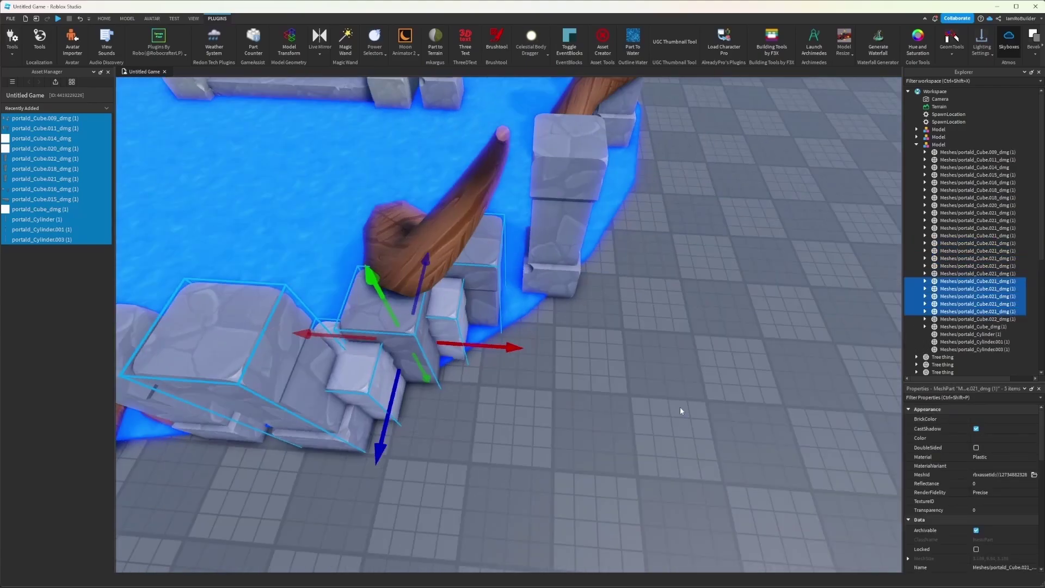
pyautogui.click(127, 18)
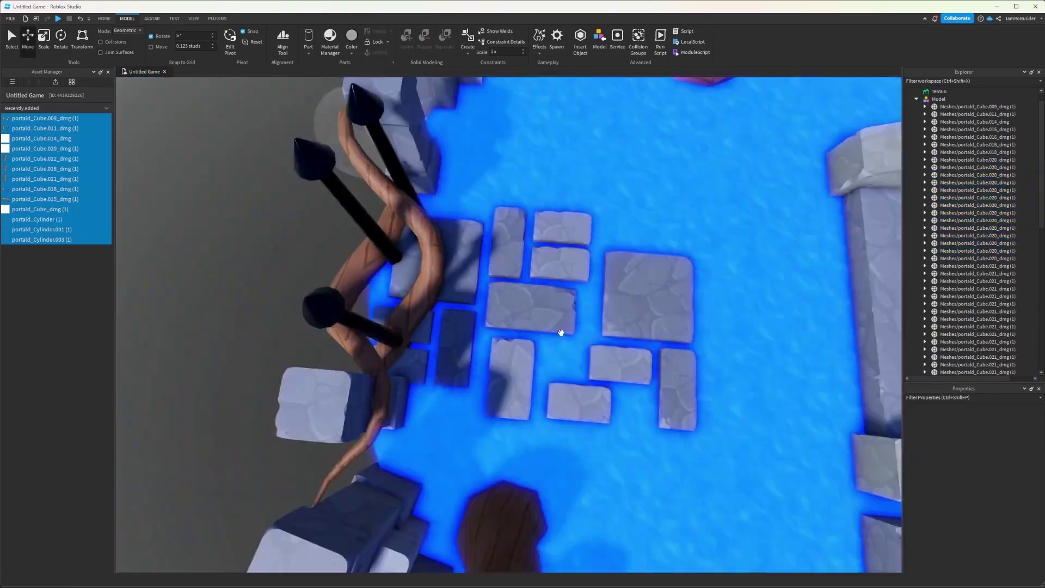
# Arrange and resize stone slabs into a path from the fence toward the stairs, and recolor some of the slabs.
pyautogui.click(599, 366)
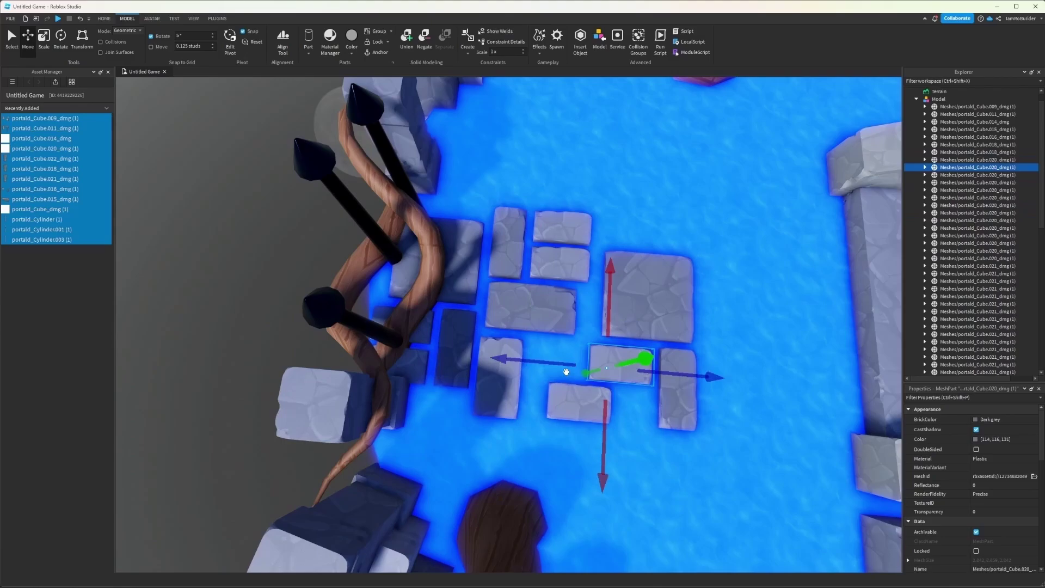
pyautogui.click(43, 38)
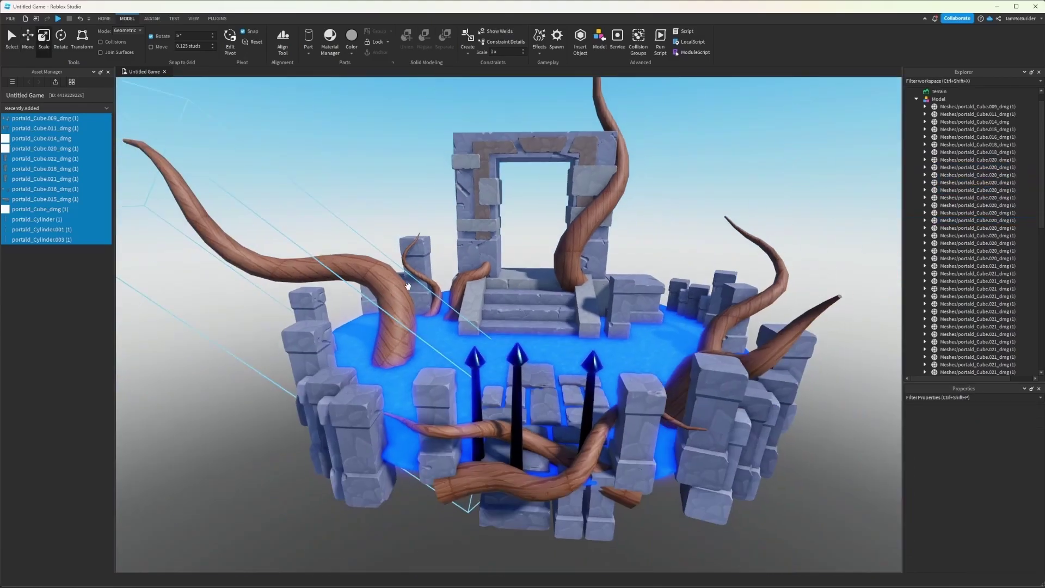
pyautogui.keyDown('ctrl'); pyautogui.click(630, 232); pyautogui.keyUp('ctrl')
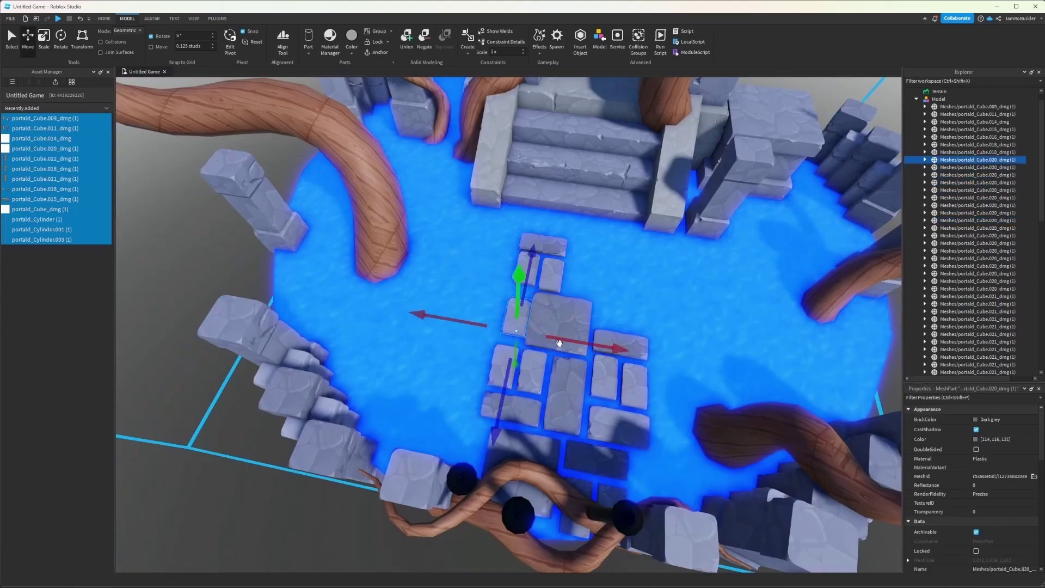
pyautogui.click(992, 438)
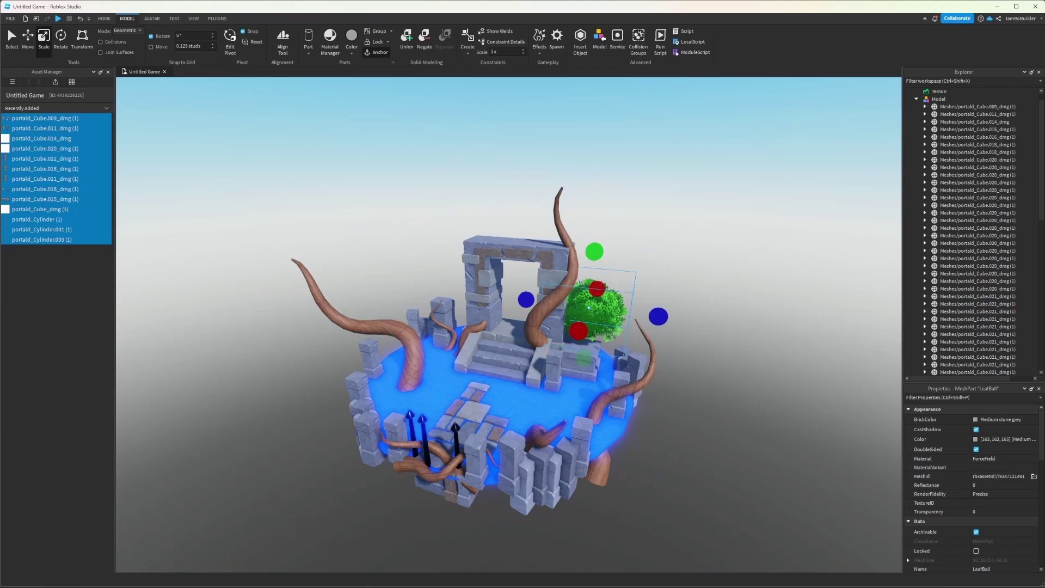
# Arrange and resize copies of the leafy bush around the archway, pool rim and front fence.
pyautogui.hotkey('ctrl', '2')
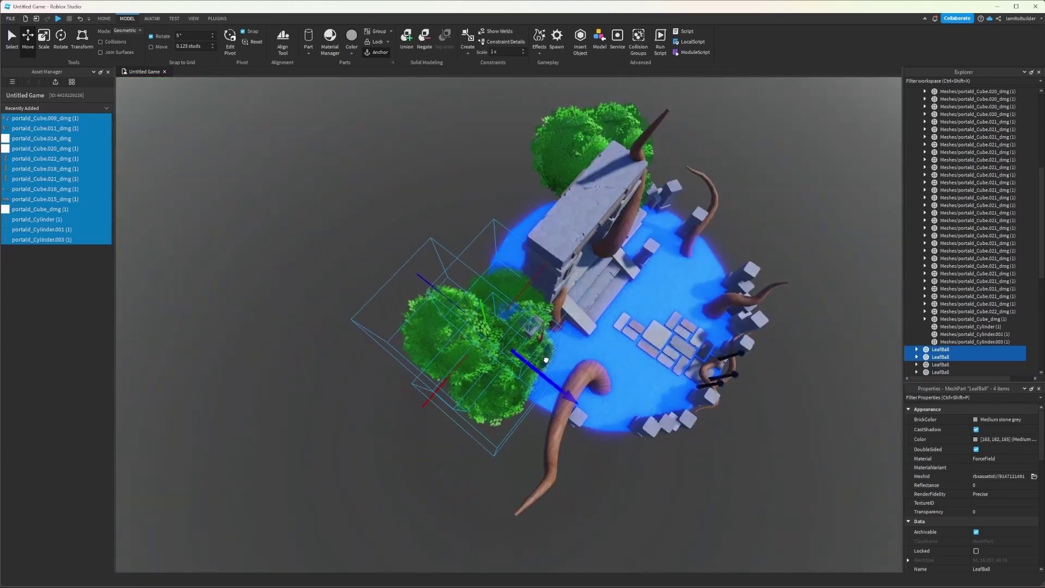
pyautogui.hotkey('ctrl', '3')
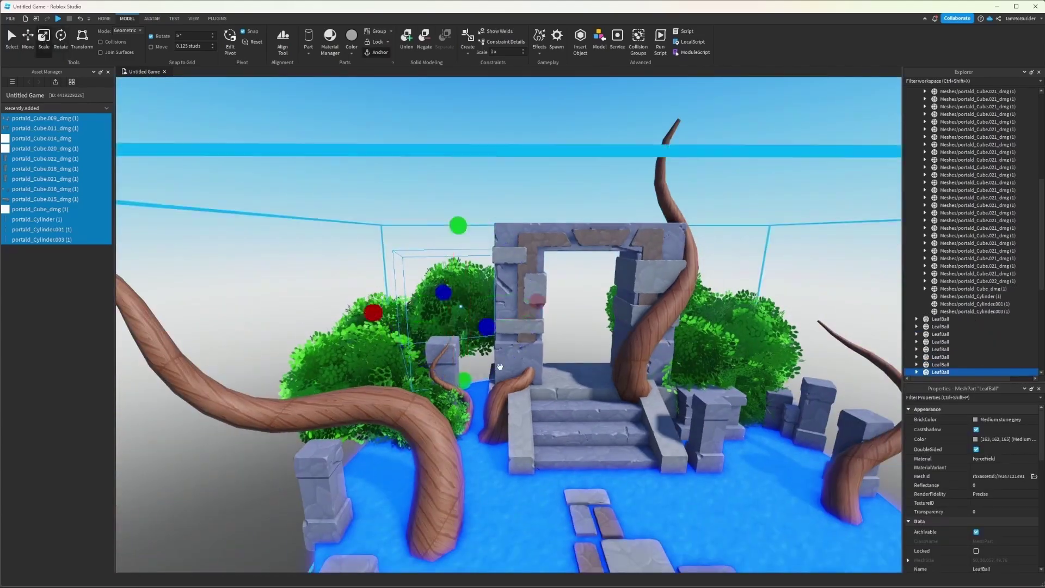
pyautogui.hotkey('ctrl', '2')
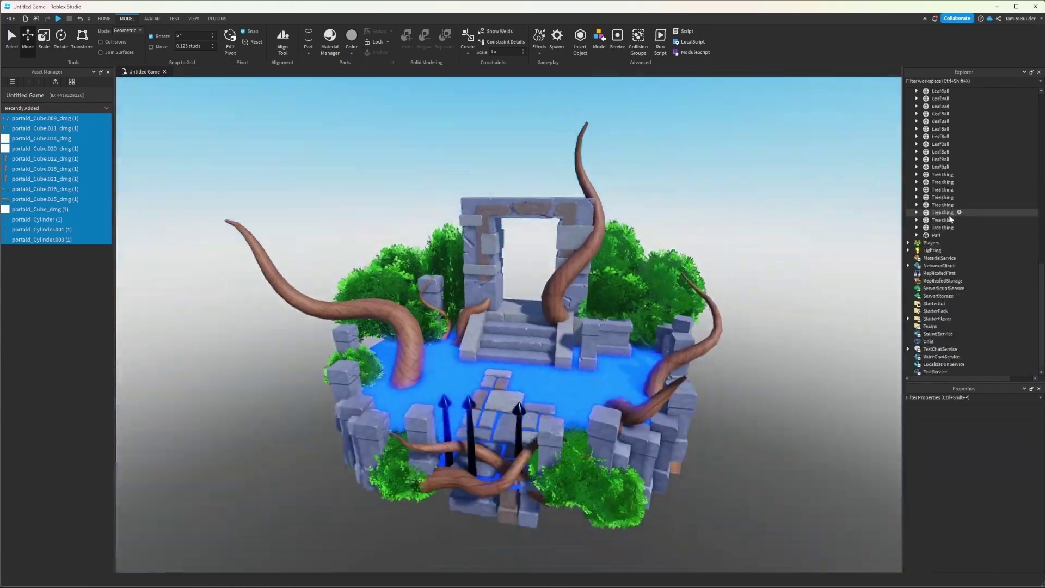
pyautogui.click(539, 273)
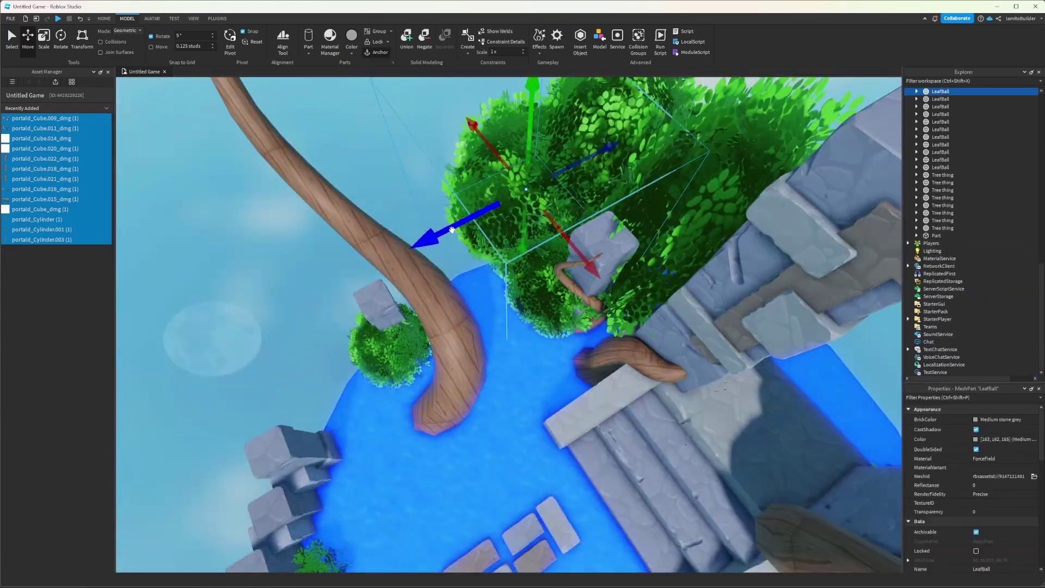
pyautogui.hotkey('ctrl', '3')
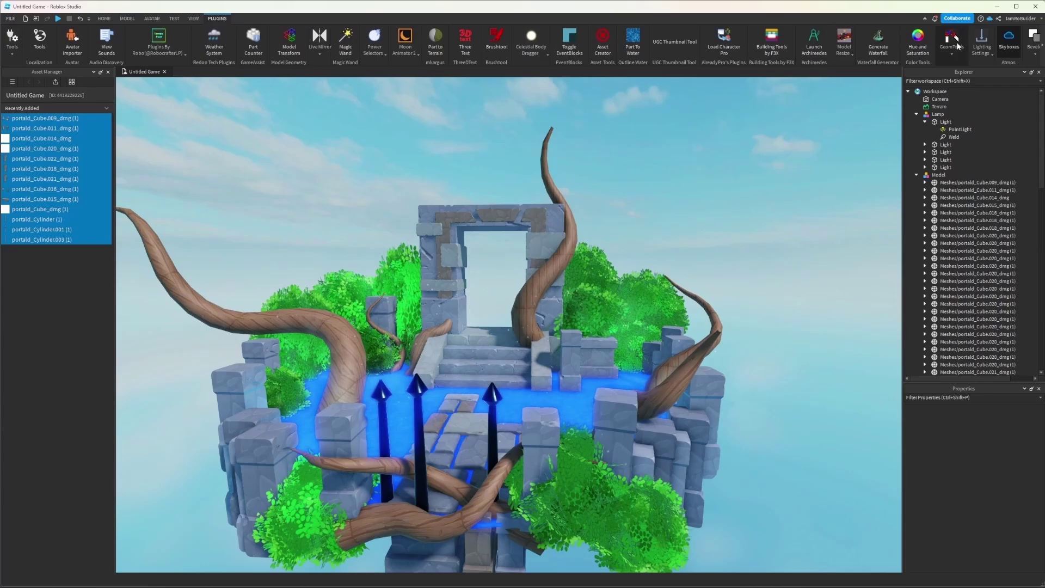
# Open the skybox browser and switch the scene to a black sky.
pyautogui.click(1008, 40)
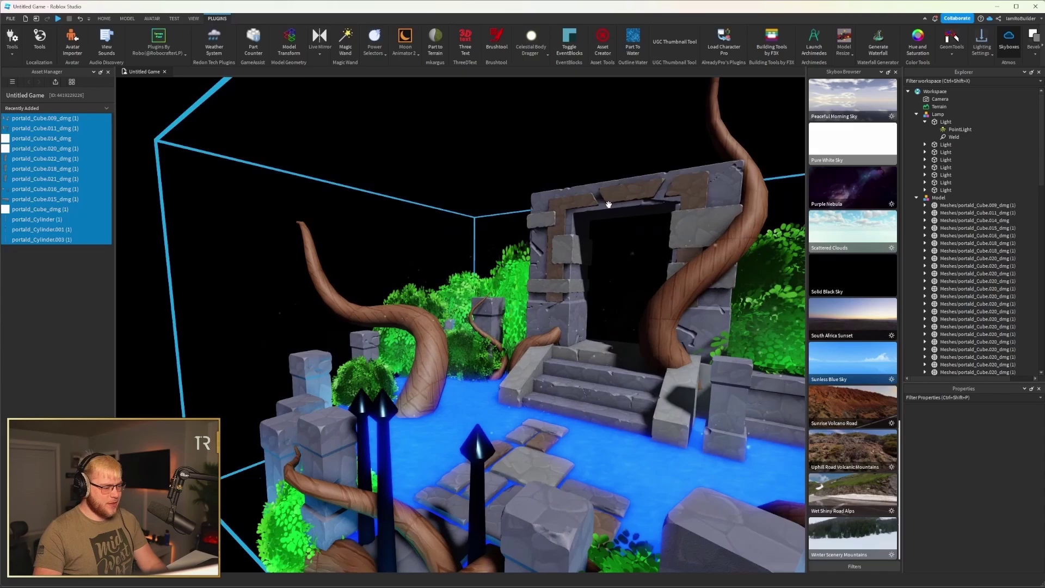
pyautogui.moveTo(608, 204); pyautogui.dragTo(608, 204, button='right')
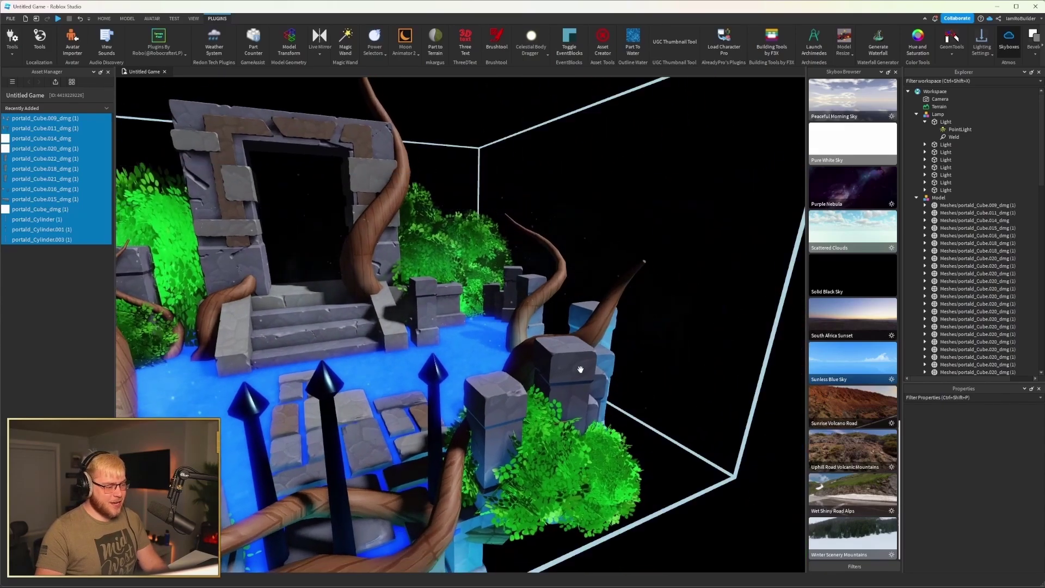
pyautogui.moveTo(580, 369); pyautogui.dragTo(580, 352, button='right')
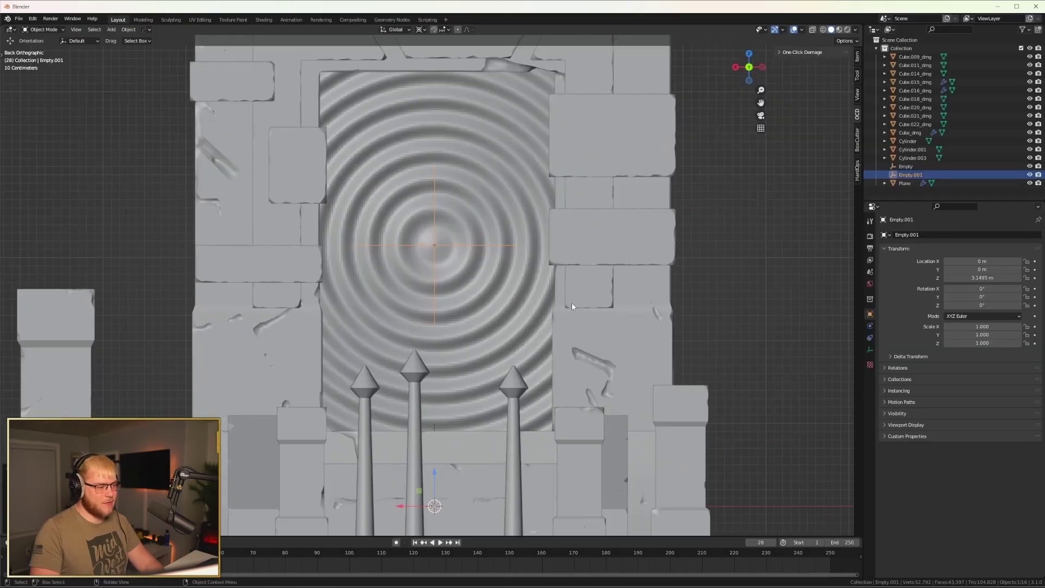
# In Blender, move Empty.001 to about 3.04 m in Z to shift the portal's ripples, and select the rippled plane.
pyautogui.press('g')
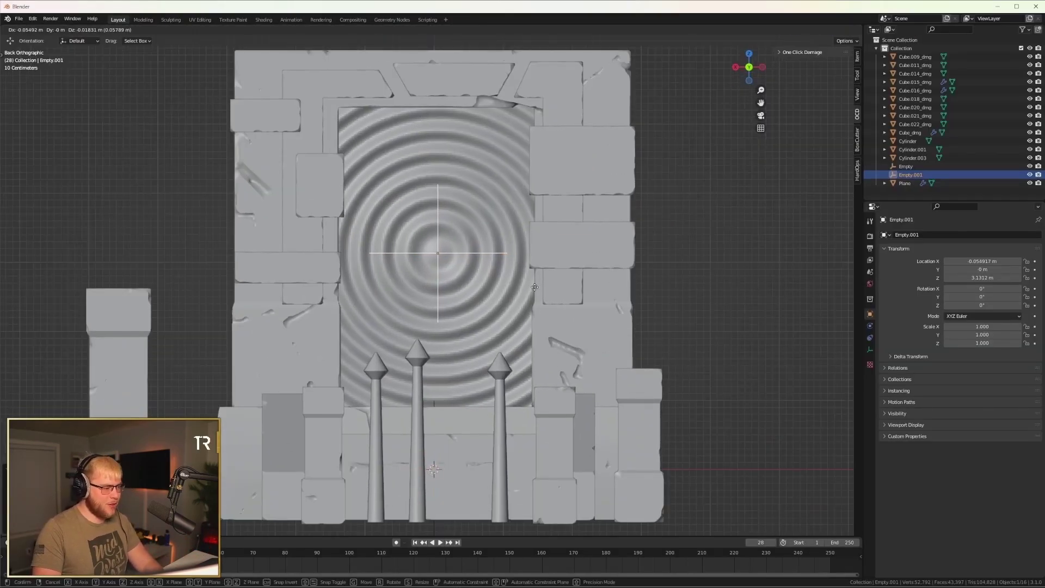
pyautogui.click(548, 282)
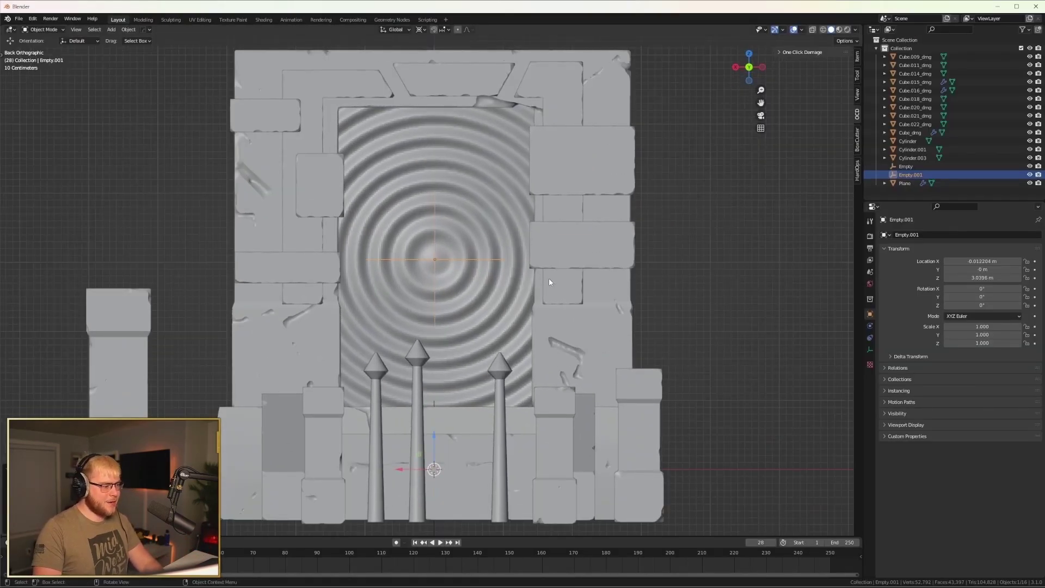
pyautogui.click(510, 283)
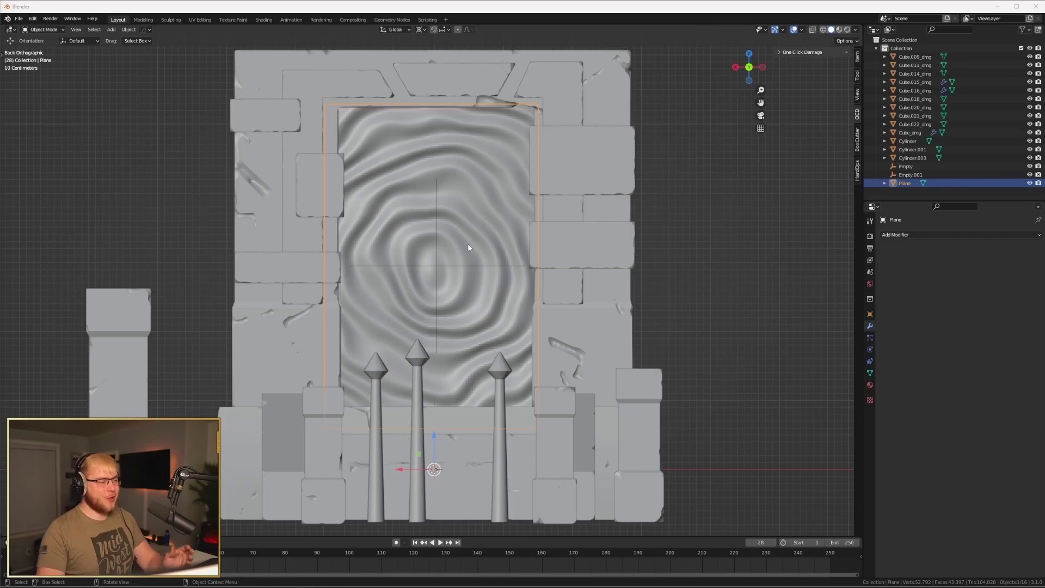
# Add a Decimate modifier with ratio 0.5 to the rippled portal plane and apply it.
pyautogui.scroll(1, 468, 245)
pyautogui.scroll(-2, 467, 247)
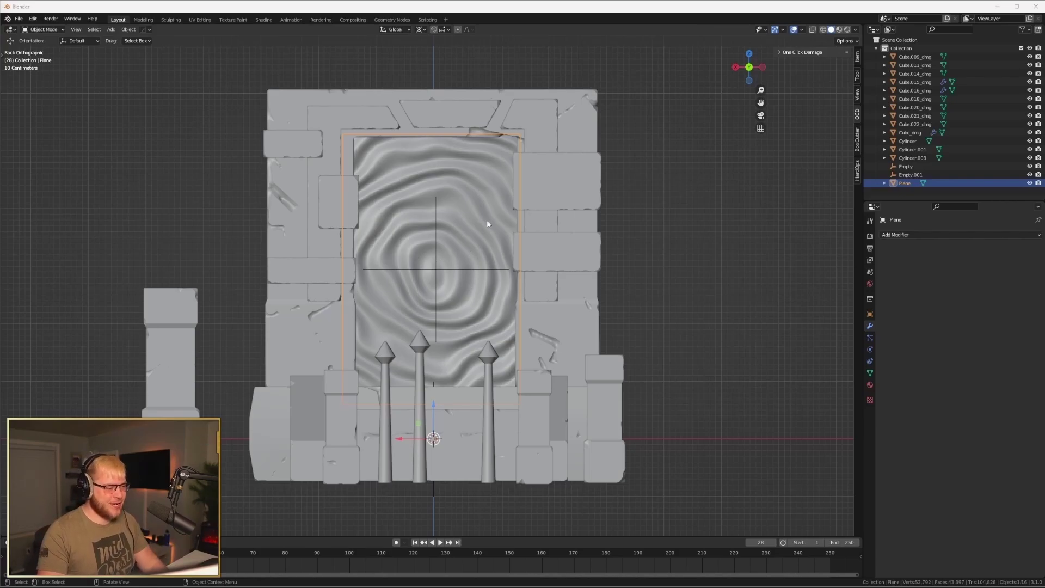
pyautogui.press('Tab')
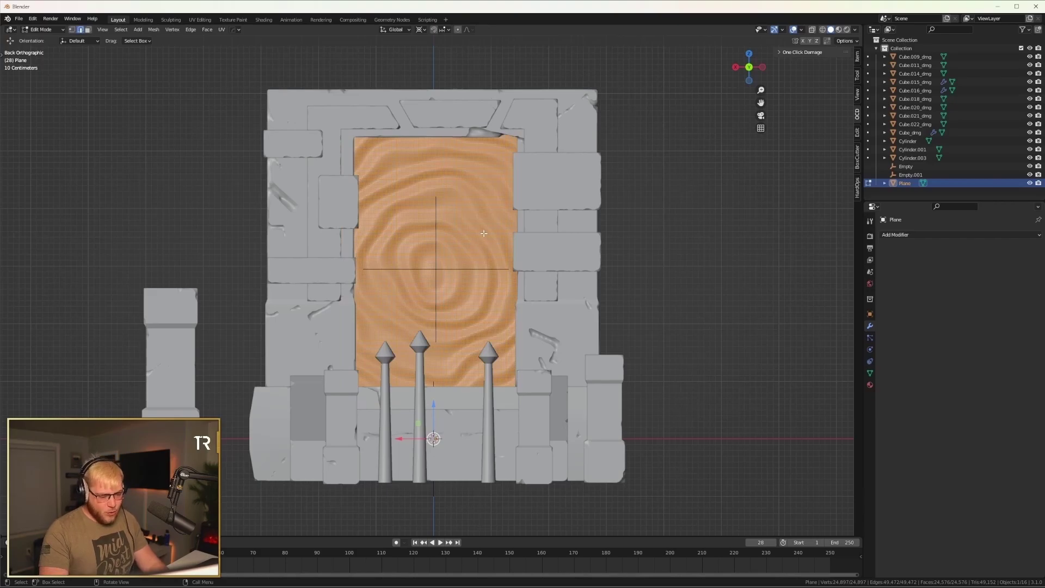
pyautogui.press('Tab')
pyautogui.scroll(1, 483, 259)
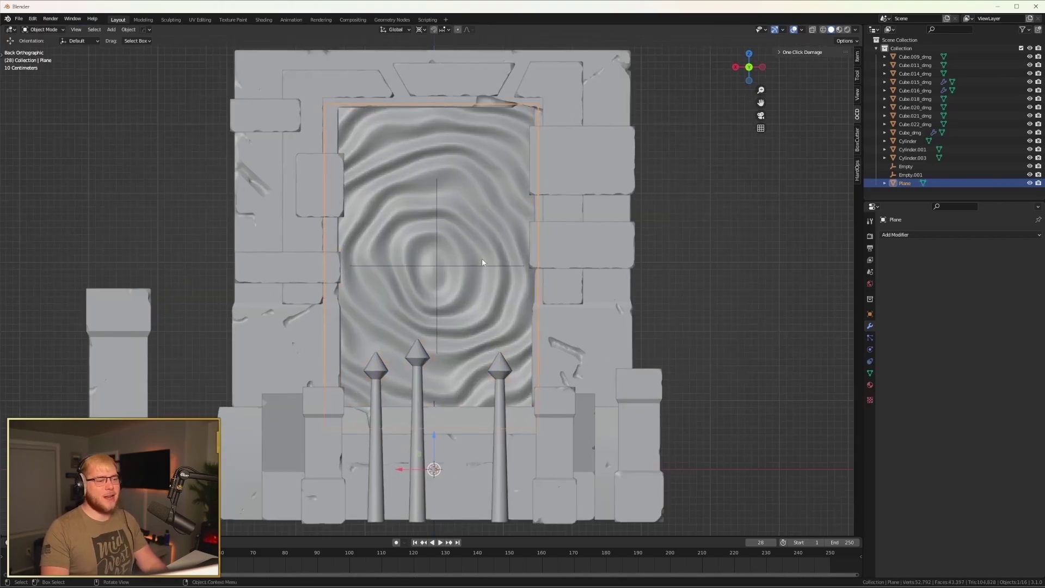
pyautogui.click(929, 237)
pyautogui.click(884, 297)
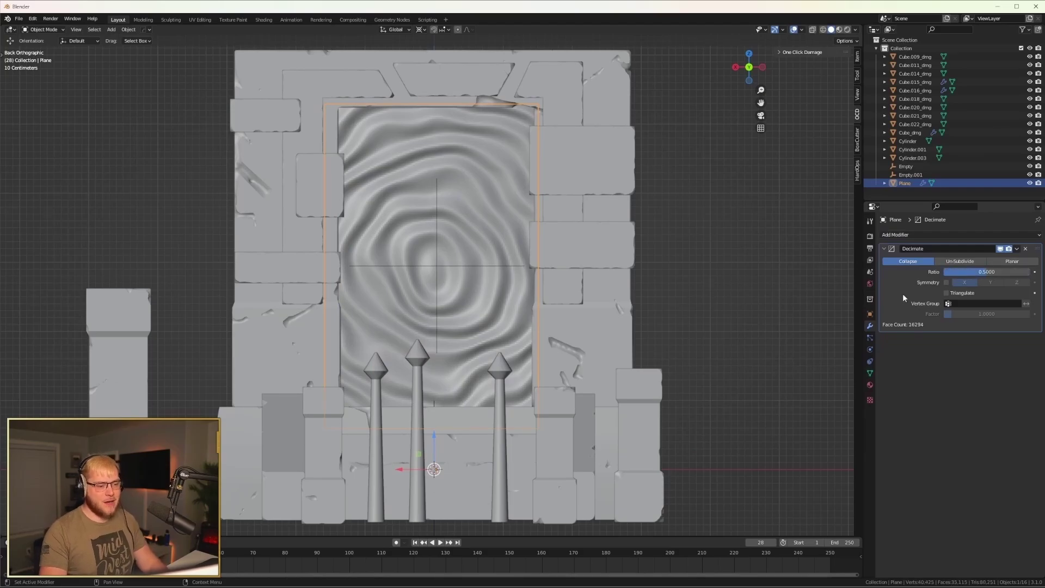
pyautogui.hotkey('ctrl', 'a')
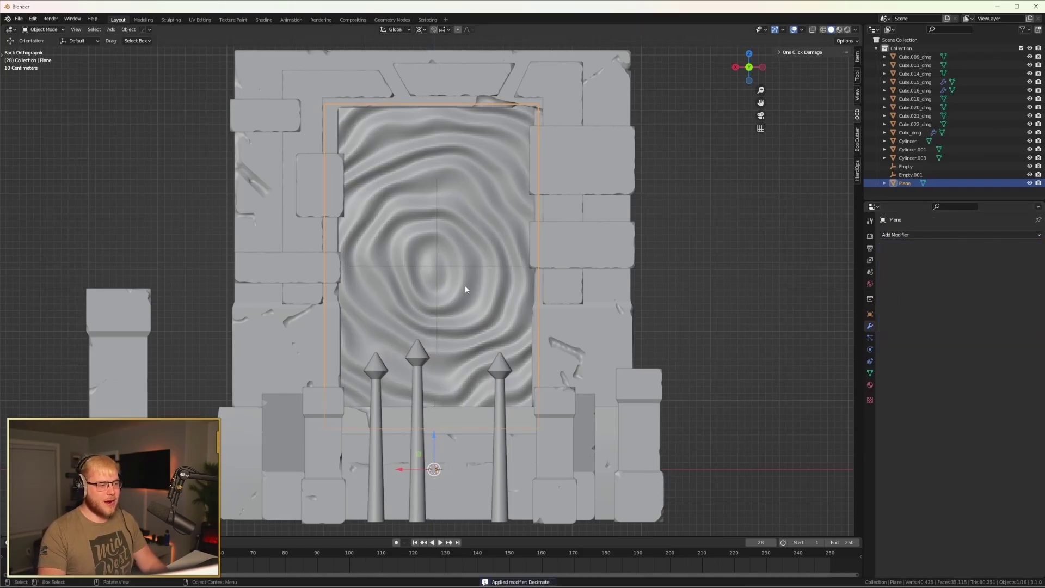
# Check the reduced mesh of the portal plane and apply a second Decimate modifier with ratio 0.5.
pyautogui.press('Tab')
pyautogui.press('Tab')
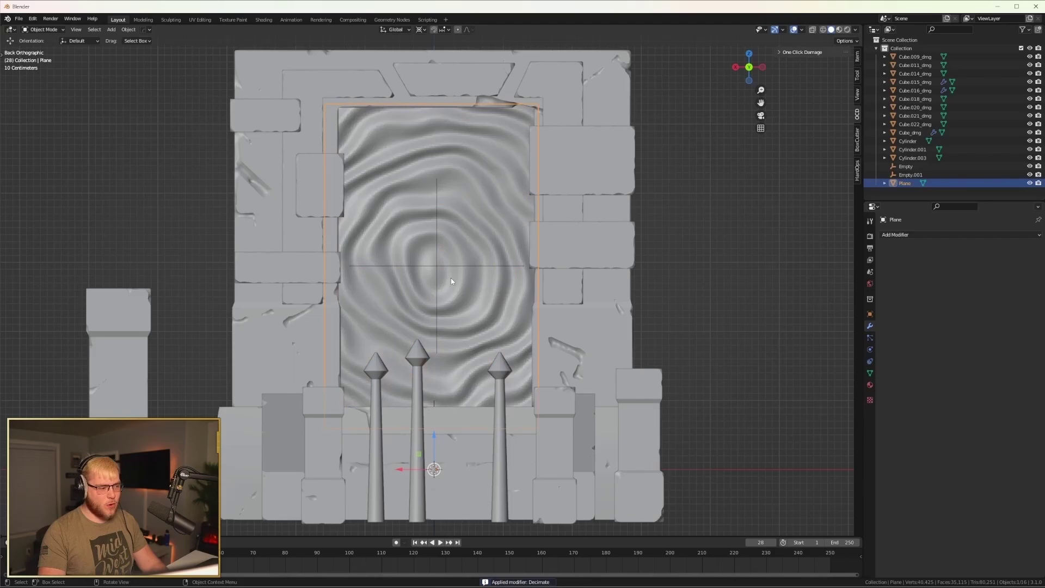
pyautogui.click(917, 234)
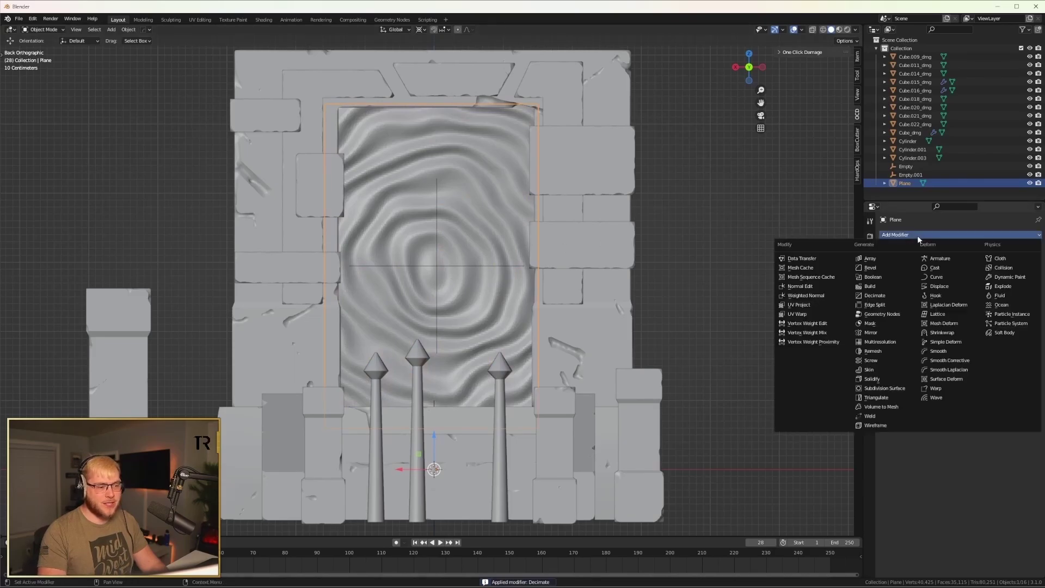
pyautogui.click(887, 295)
pyautogui.click(988, 271)
pyautogui.write('0.5')
pyautogui.press('Return')
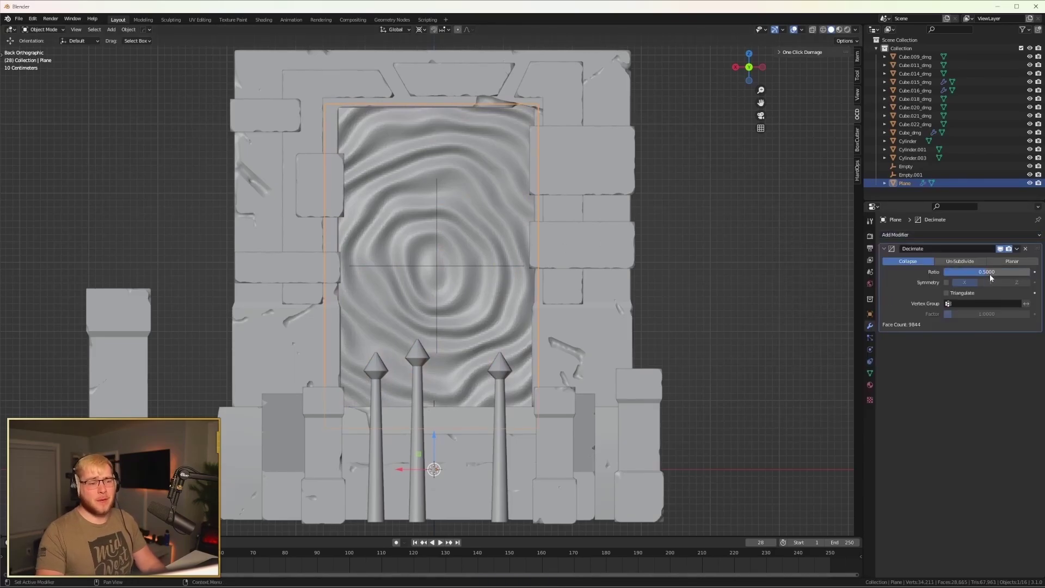
pyautogui.hotkey('ctrl', 'a')
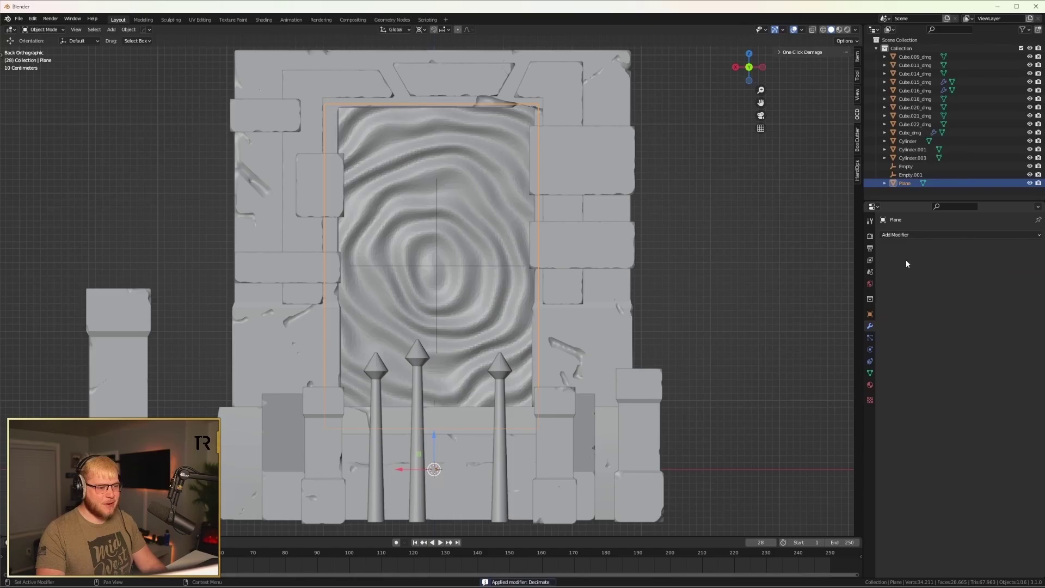
# Apply a third Decimate modifier to the portal plane and check its triangle count before and after.
pyautogui.press('Tab')
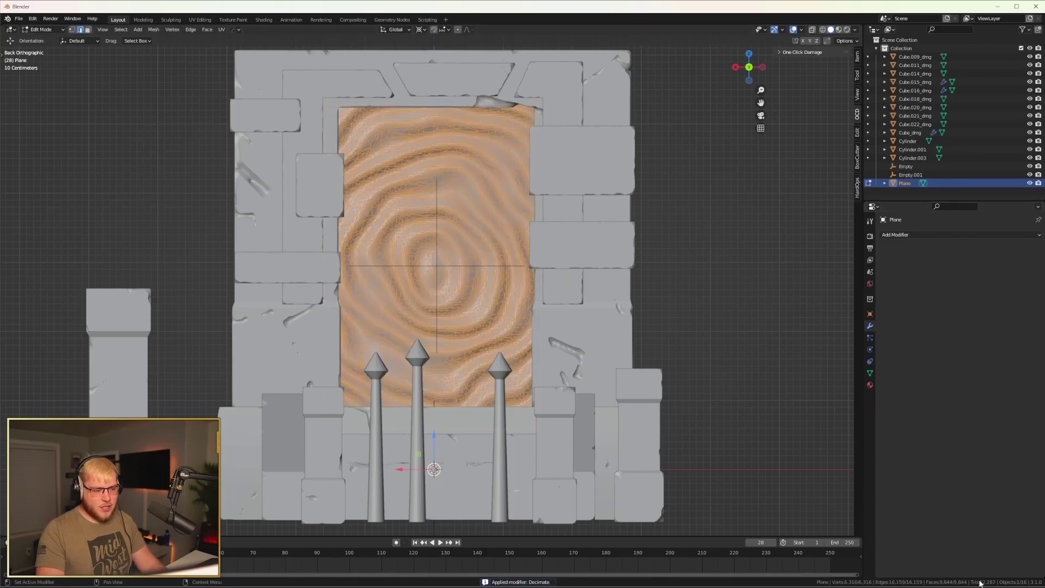
pyautogui.press('Tab')
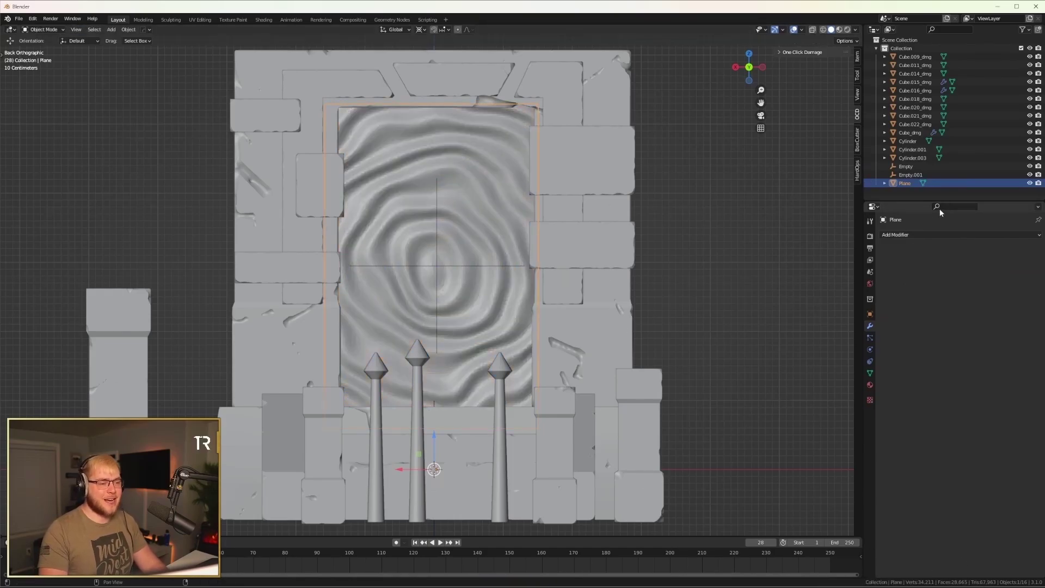
pyautogui.click(921, 236)
pyautogui.click(876, 296)
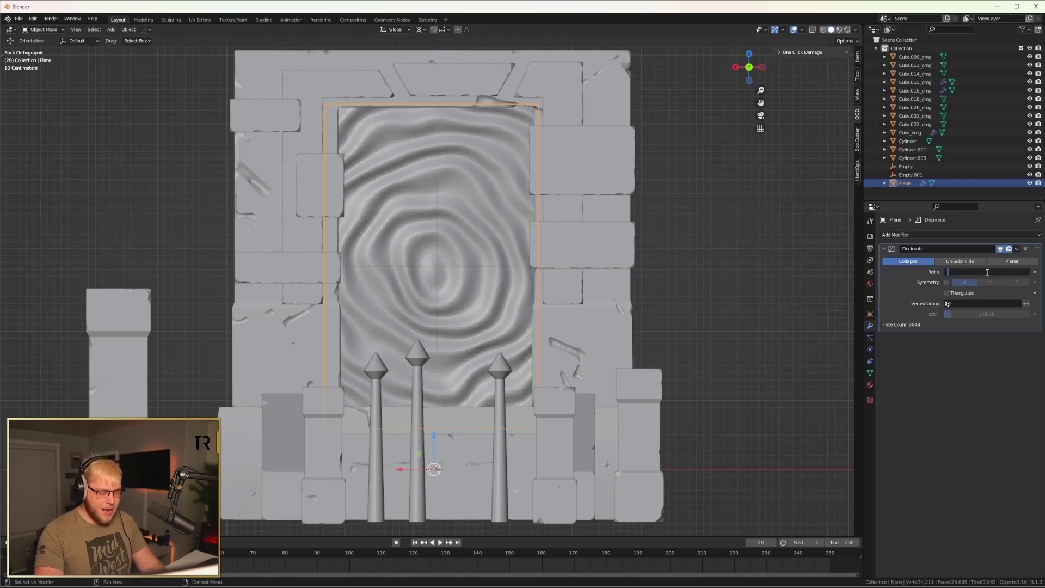
pyautogui.hotkey('ctrl', 'a')
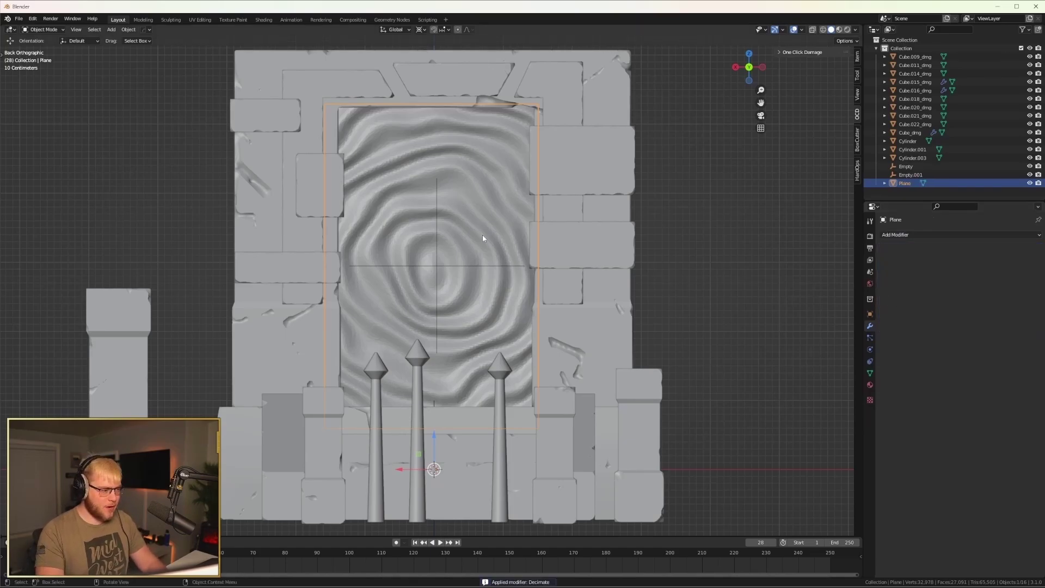
pyautogui.press('Tab')
pyautogui.press('q')
pyautogui.press('Escape')
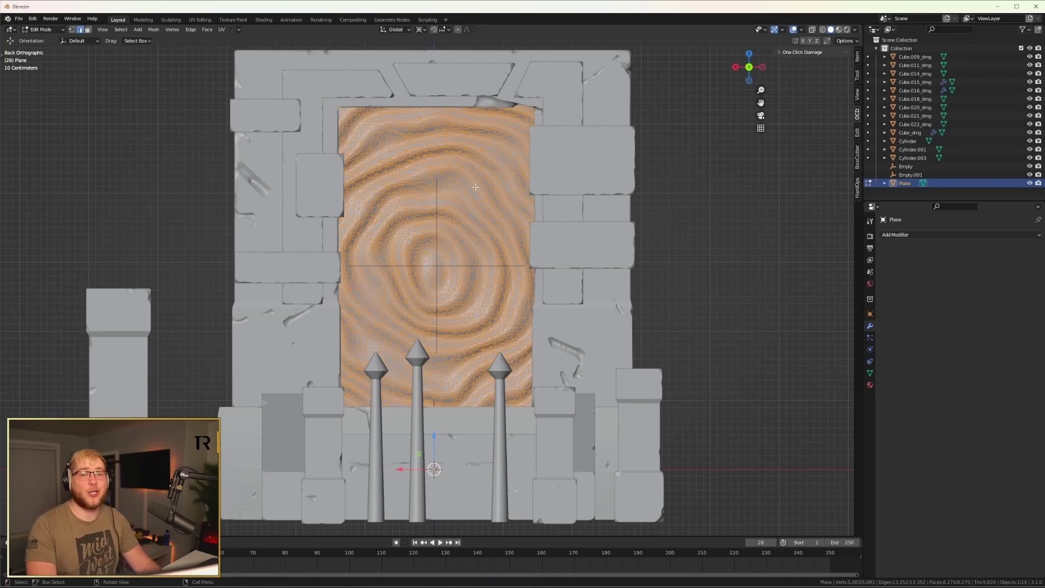
pyautogui.press('Tab')
# Shade the portal plane smooth and inspect its ripples inside the archway.
pyautogui.rightClick(482, 199)
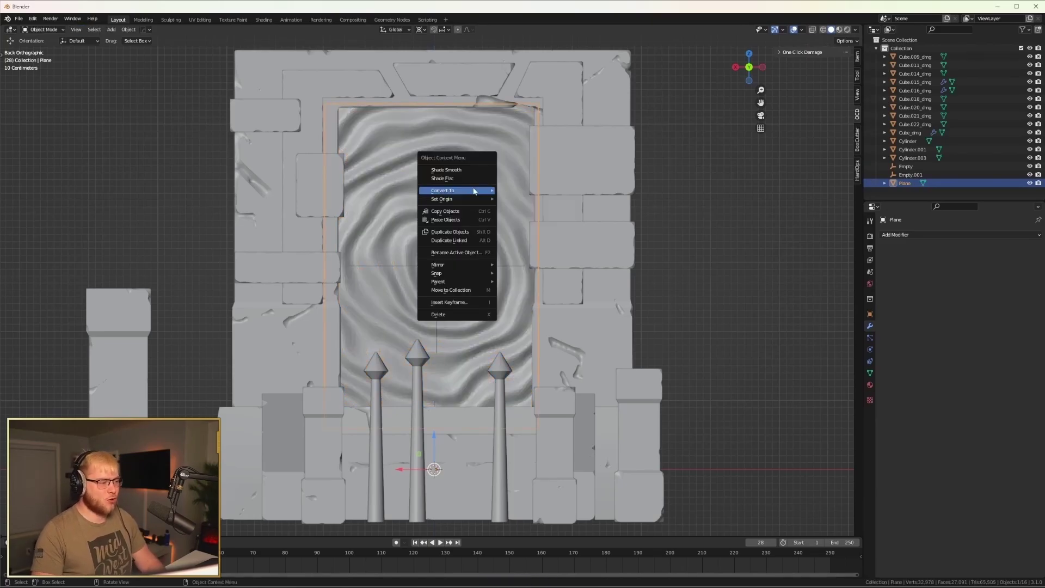
pyautogui.click(473, 169)
pyautogui.scroll(4, 551, 172)
pyautogui.scroll(-5, 554, 172)
pyautogui.moveTo(613, 162); pyautogui.dragTo(522, 239, button='middle')
pyautogui.scroll(2, 523, 179)
pyautogui.scroll(2, 523, 239)
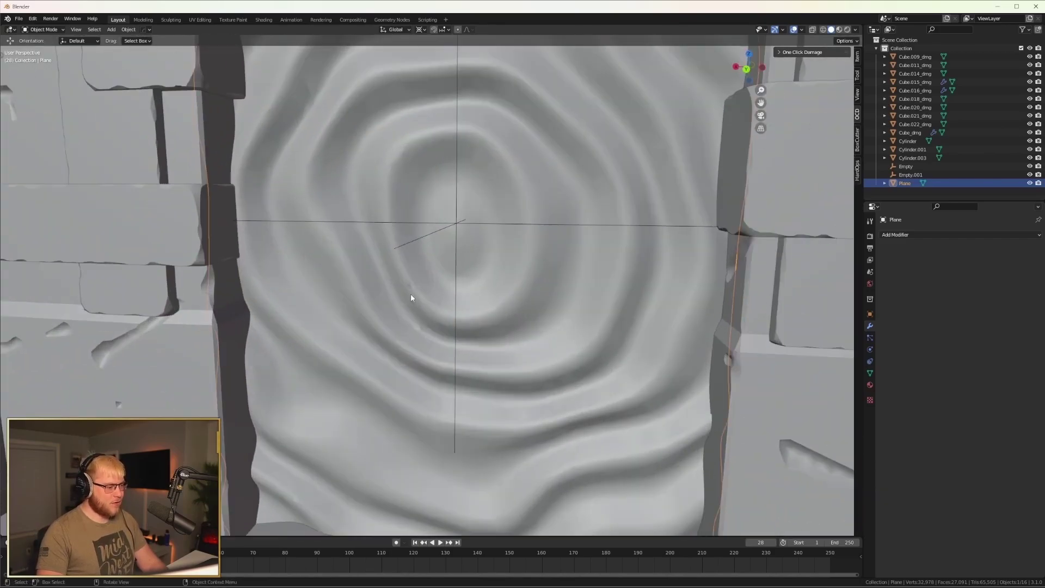
pyautogui.scroll(-6, 410, 297)
pyautogui.scroll(1, 420, 280)
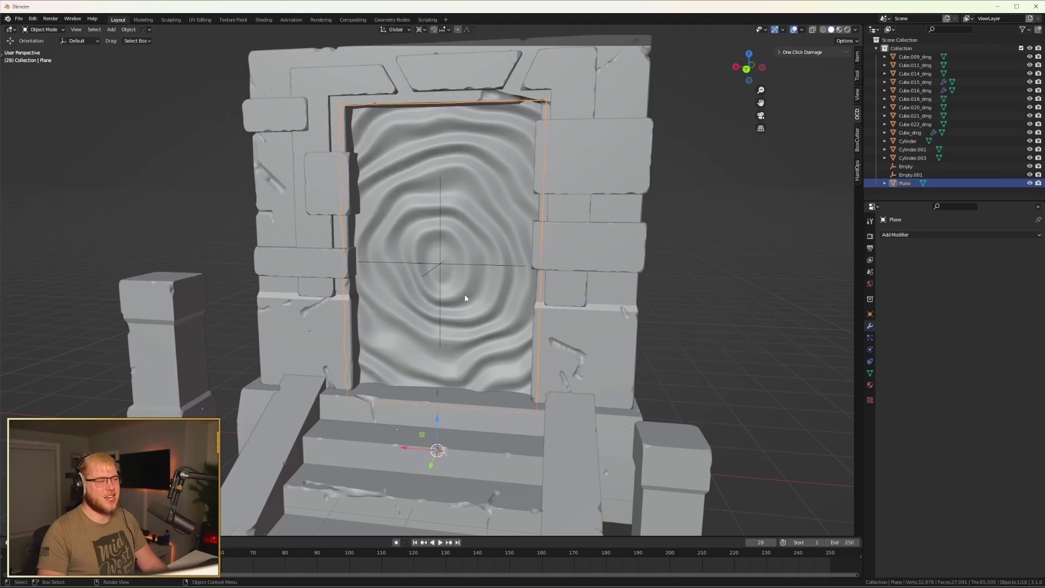
pyautogui.scroll(-3, 492, 287)
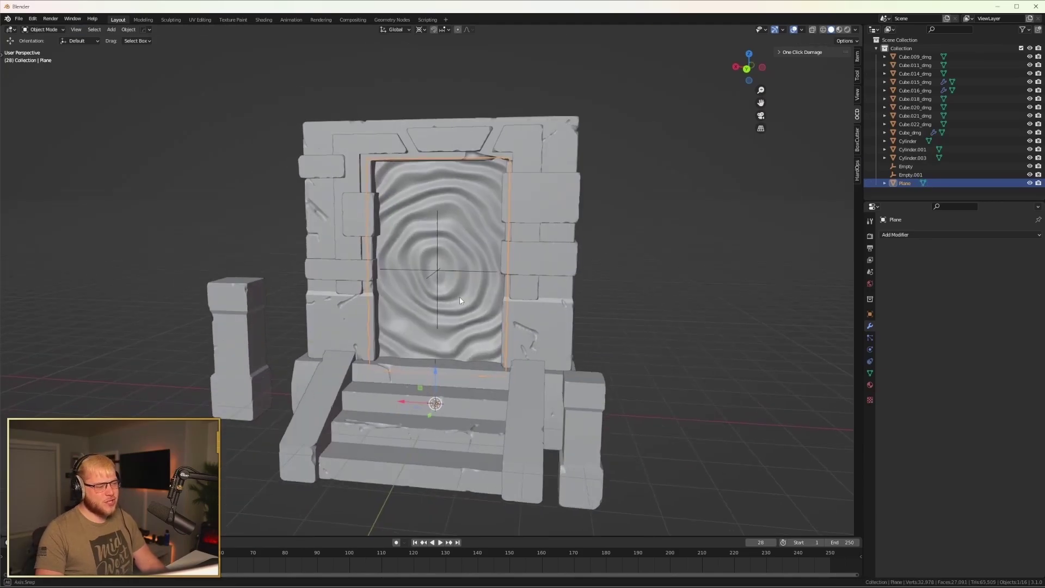
pyautogui.scroll(-5, 460, 298)
pyautogui.scroll(5, 458, 341)
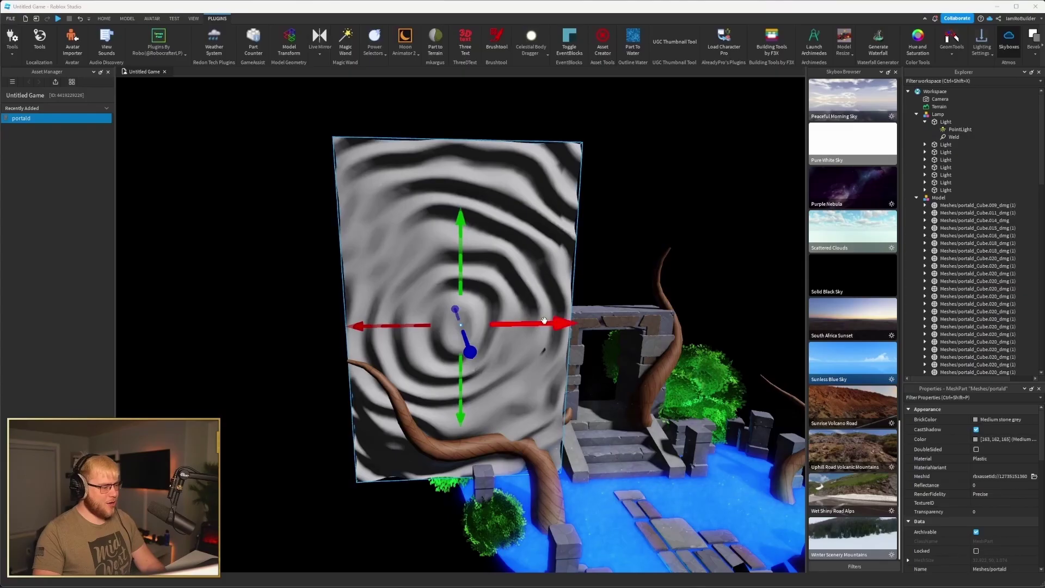
# In Roblox Studio, move the imported portal mesh behind the archway and line it up with the doorway.
pyautogui.press('f')
pyautogui.moveTo(571, 315); pyautogui.dragTo(571, 315, button='right')
pyautogui.moveTo(578, 321); pyautogui.dragTo(493, 317)
pyautogui.press('w')
pyautogui.moveTo(524, 317); pyautogui.dragTo(525, 317, button='right')
pyautogui.press('s')
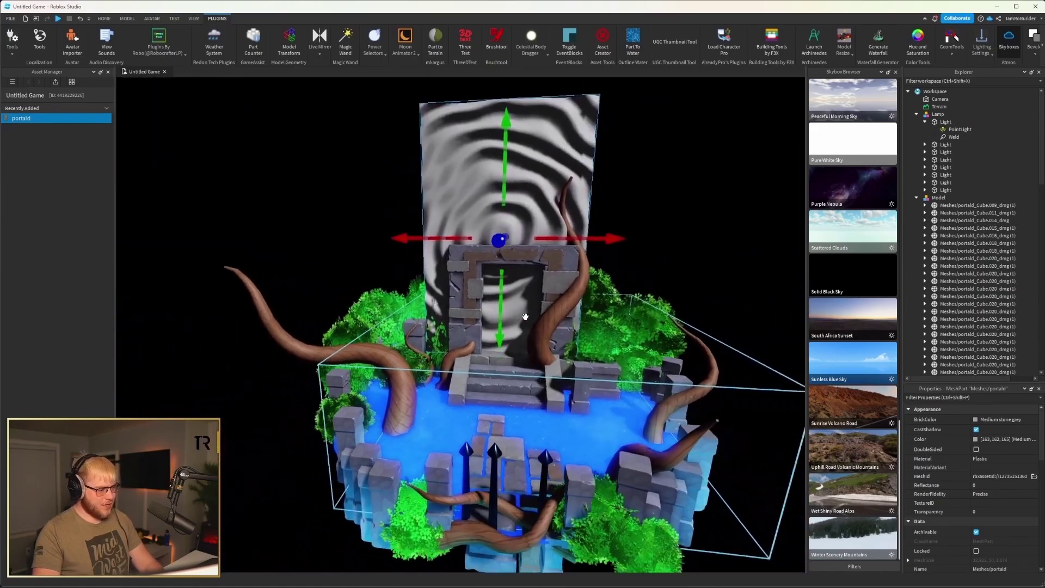
pyautogui.press('w')
pyautogui.moveTo(501, 317); pyautogui.dragTo(508, 313)
pyautogui.moveTo(572, 226); pyautogui.dragTo(583, 225)
# Scale the portal mesh down proportionally to about the size of the archway's doorway.
pyautogui.click(103, 20)
pyautogui.click(97, 39)
pyautogui.moveTo(484, 176); pyautogui.dragTo(484, 173, button='right')
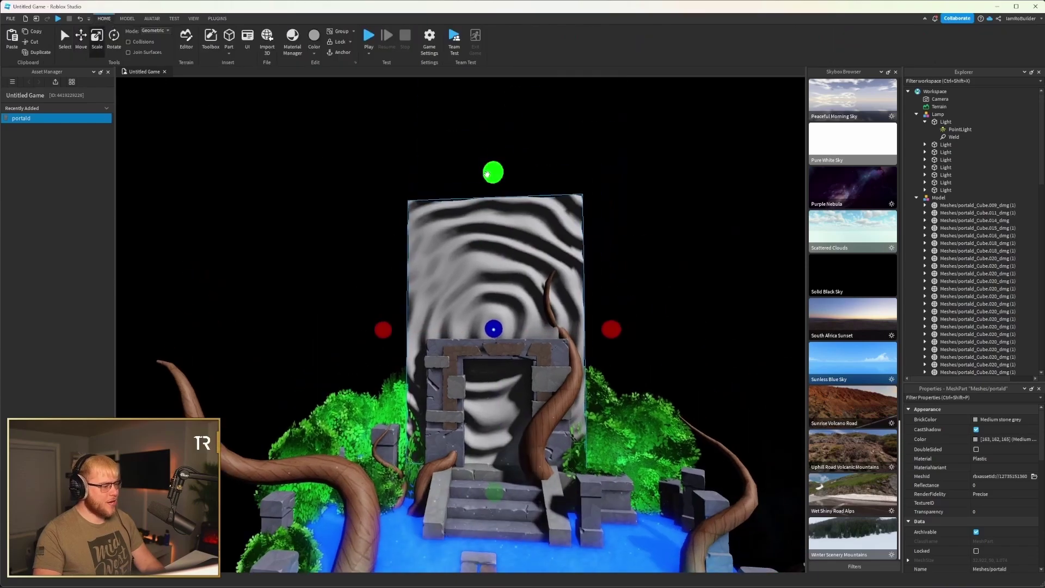
pyautogui.keyDown('shift'); pyautogui.moveTo(494, 173); pyautogui.dragTo(508, 341); pyautogui.keyUp('shift')
pyautogui.scroll(5, 508, 340)
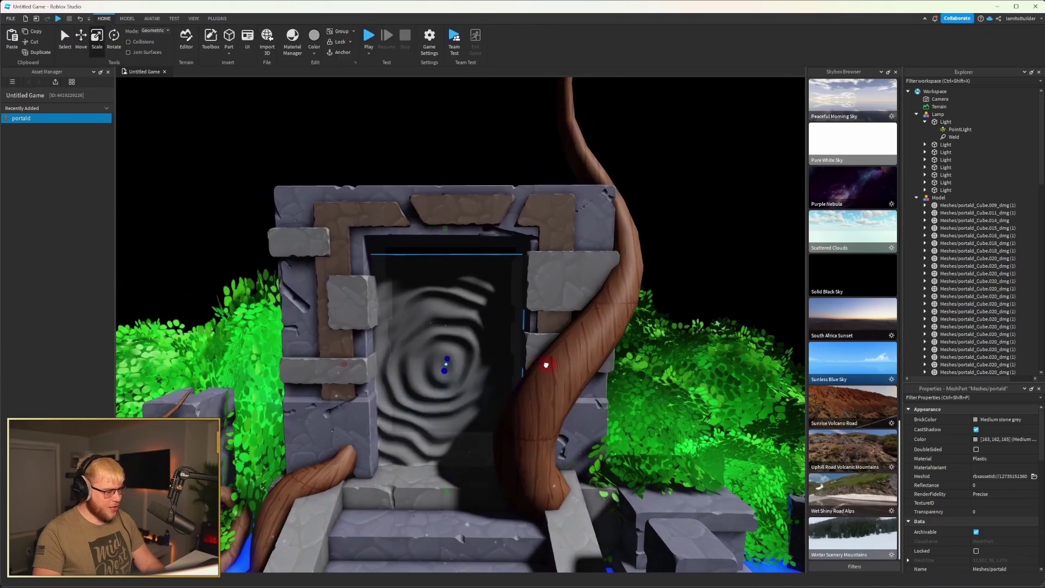
# Adjust the portal mesh's size at its side and bottom edge to fit the doorway opening.
pyautogui.moveTo(353, 365); pyautogui.dragTo(363, 354)
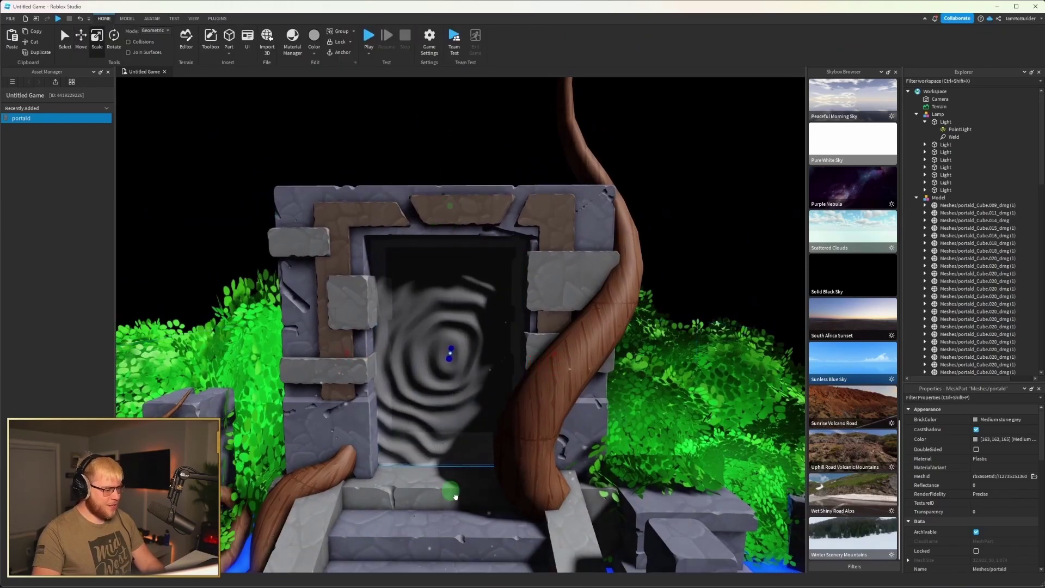
pyautogui.moveTo(455, 497); pyautogui.dragTo(456, 499)
pyautogui.scroll(5, 458, 448)
pyautogui.scroll(-8, 461, 446)
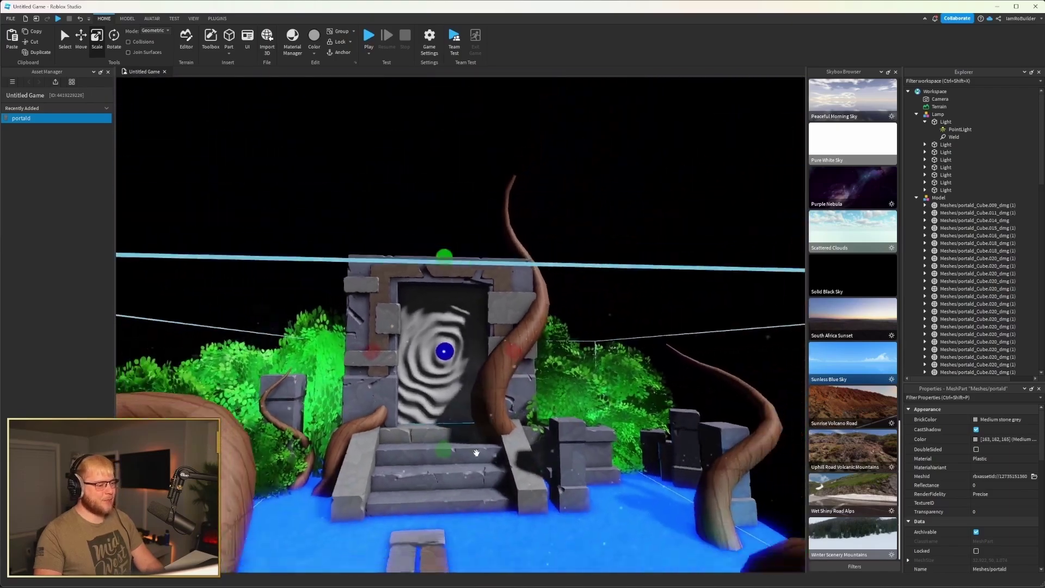
# Copy the pool part's Deep blue colour and apply it to the portal mesh in the doorway.
pyautogui.scroll(-2, 476, 452)
pyautogui.moveTo(476, 453); pyautogui.dragTo(548, 481, button='right')
pyautogui.click(559, 488)
pyautogui.scroll(4, 613, 446)
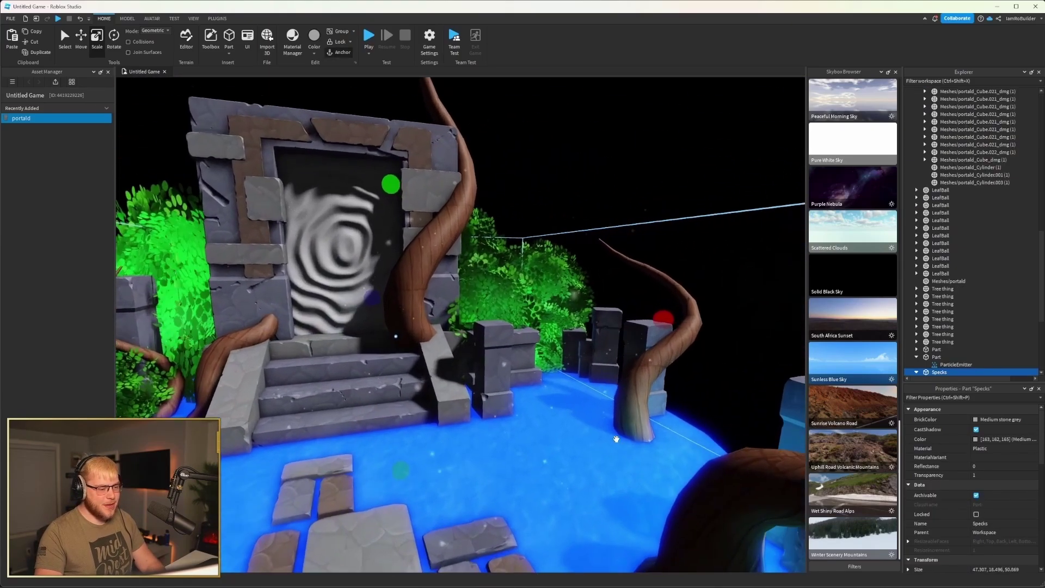
pyautogui.scroll(5, 616, 440)
pyautogui.moveTo(616, 441); pyautogui.dragTo(616, 437, button='right')
pyautogui.click(574, 213)
pyautogui.click(574, 210)
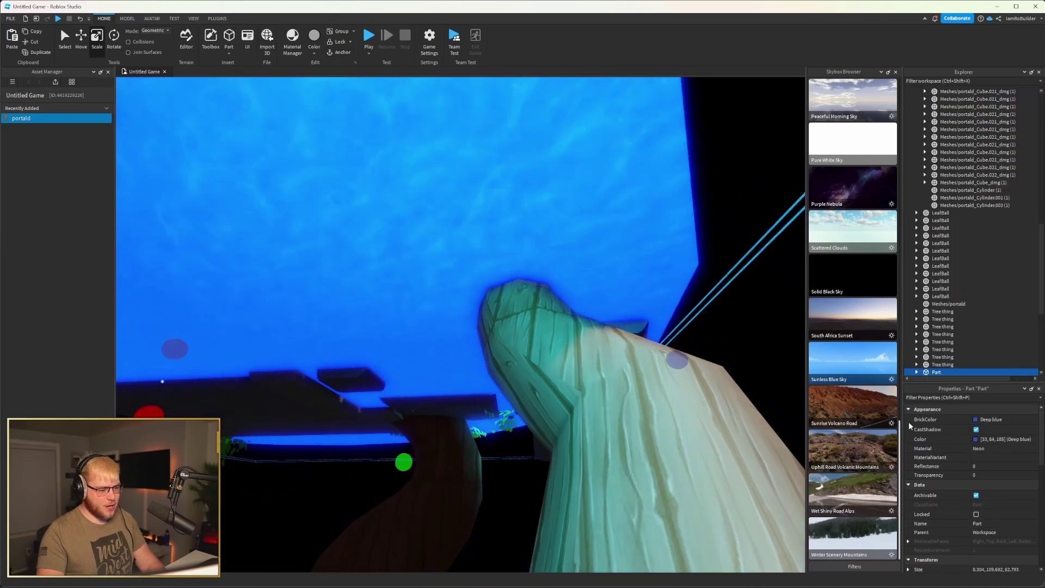
pyautogui.hotkey('ctrl', 'c')
pyautogui.scroll(-2, 651, 417)
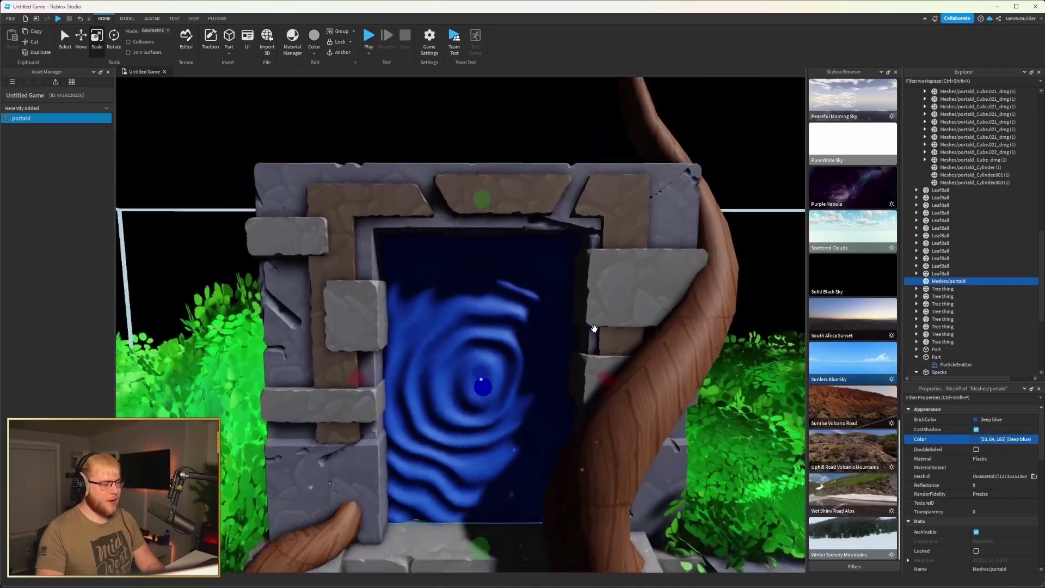
pyautogui.scroll(-3, 626, 370)
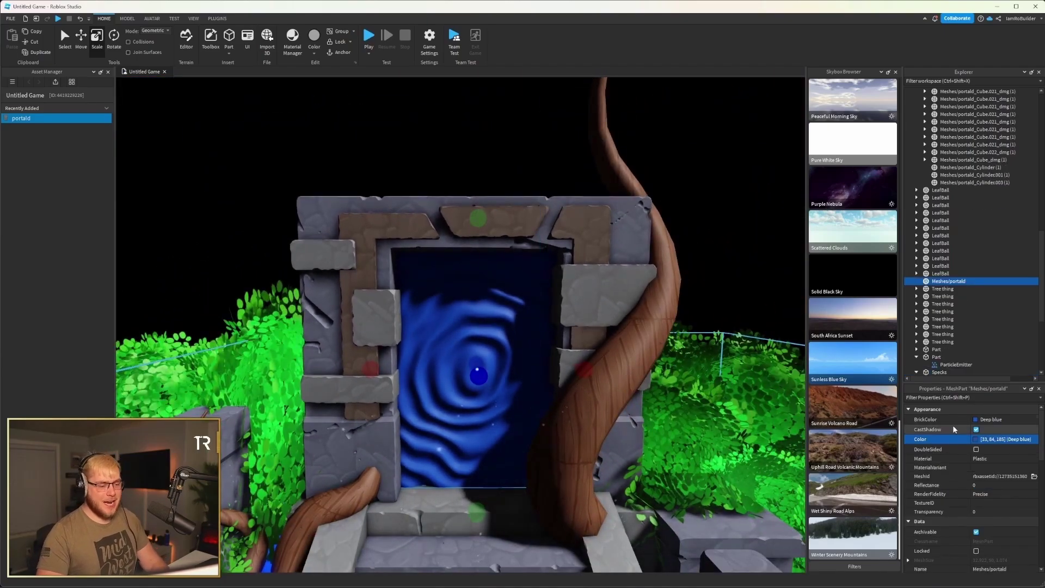
# Change the portal mesh's material to Neon and check its glowing ripples inside the archway.
pyautogui.click(984, 459)
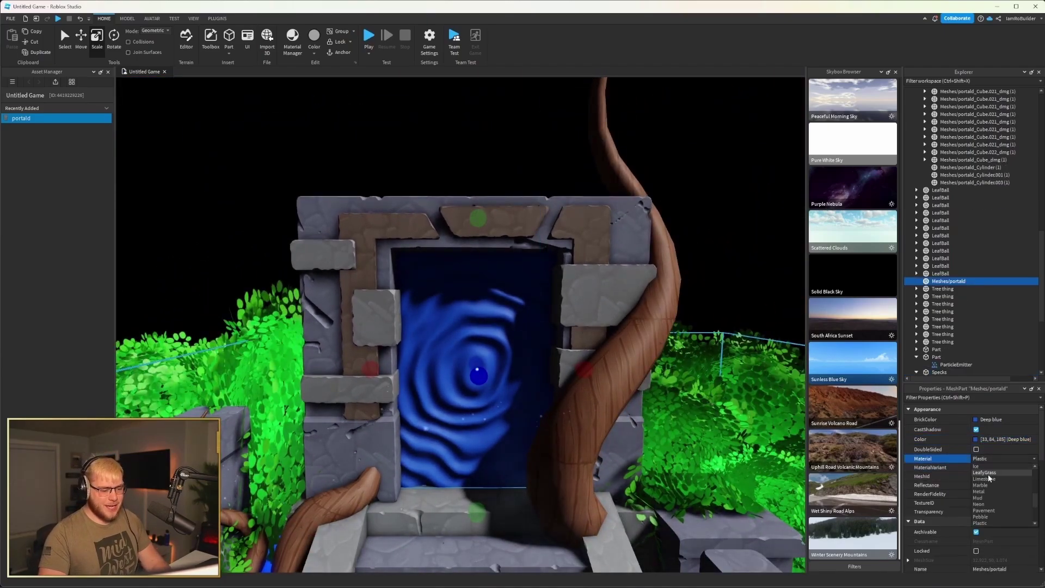
pyautogui.click(987, 504)
pyautogui.scroll(4, 583, 339)
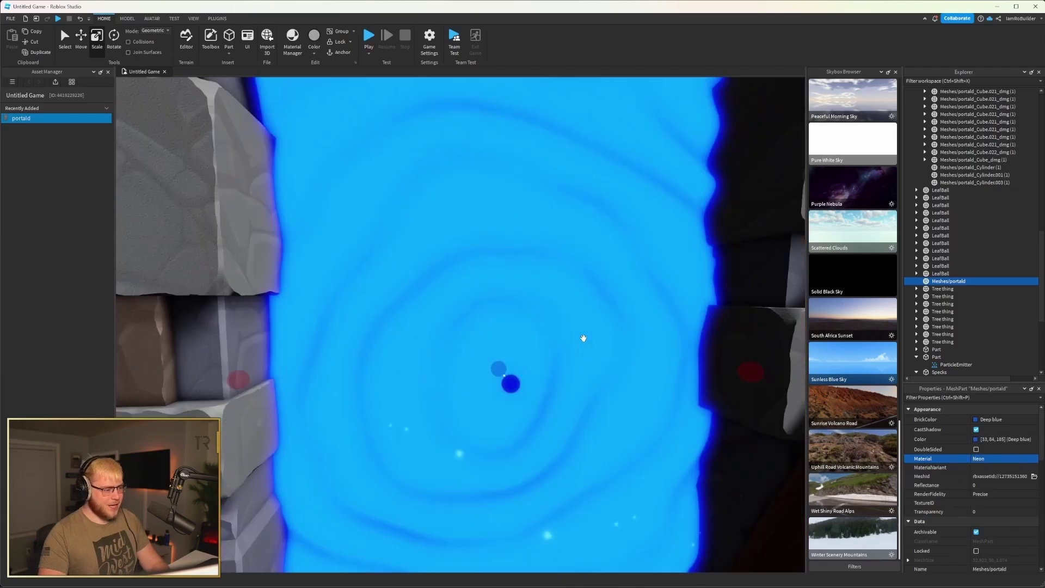
pyautogui.scroll(-5, 583, 339)
pyautogui.moveTo(583, 338); pyautogui.dragTo(583, 338, button='right')
pyautogui.scroll(3, 583, 339)
pyautogui.scroll(-3, 583, 338)
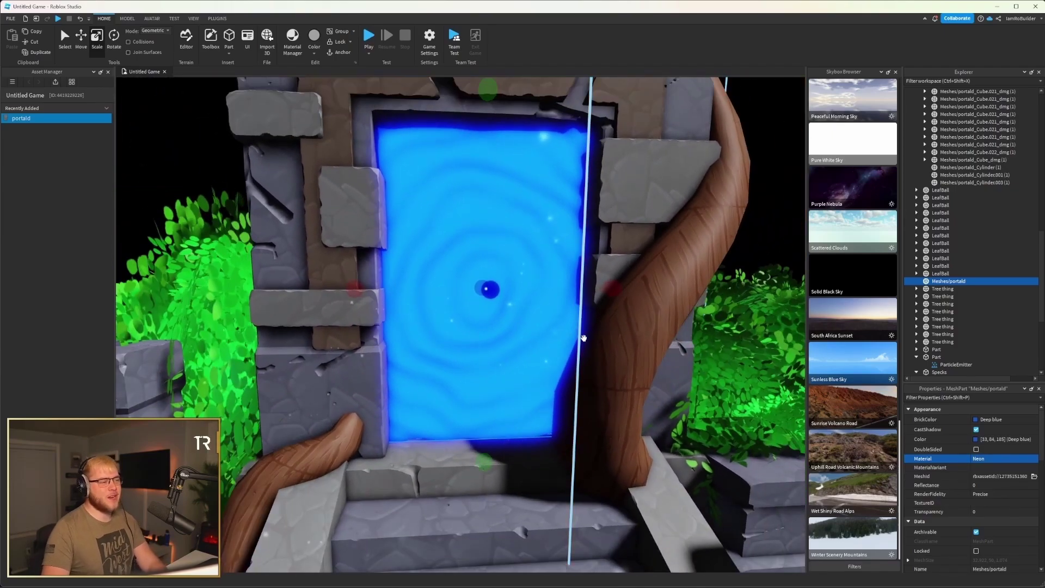
# Duplicate the neon portal mesh and shift the copy slightly behind the original.
pyautogui.scroll(3, 570, 289)
pyautogui.moveTo(570, 288); pyautogui.dragTo(563, 295, button='right')
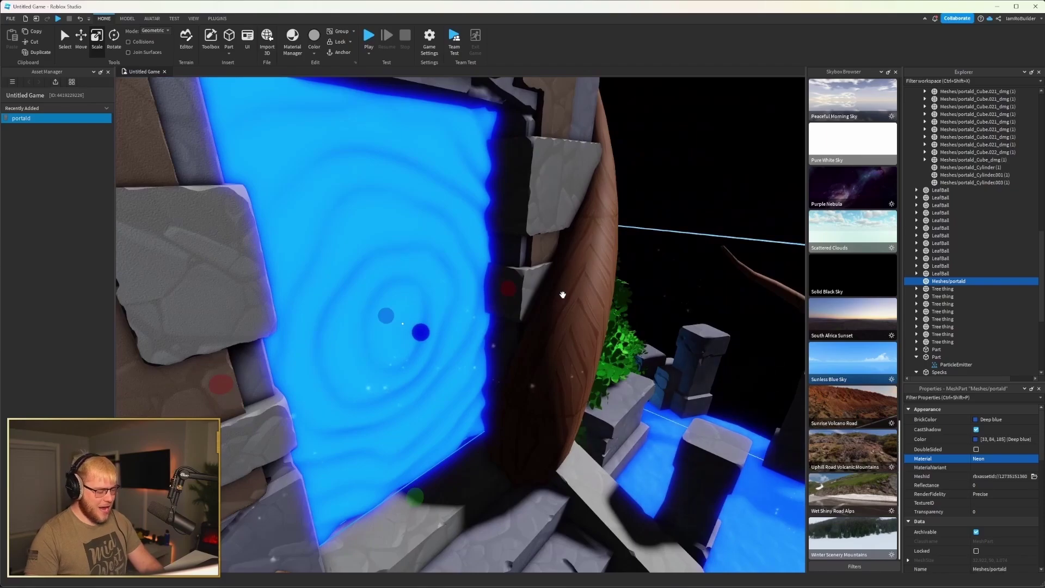
pyautogui.hotkey('ctrl', 'd')
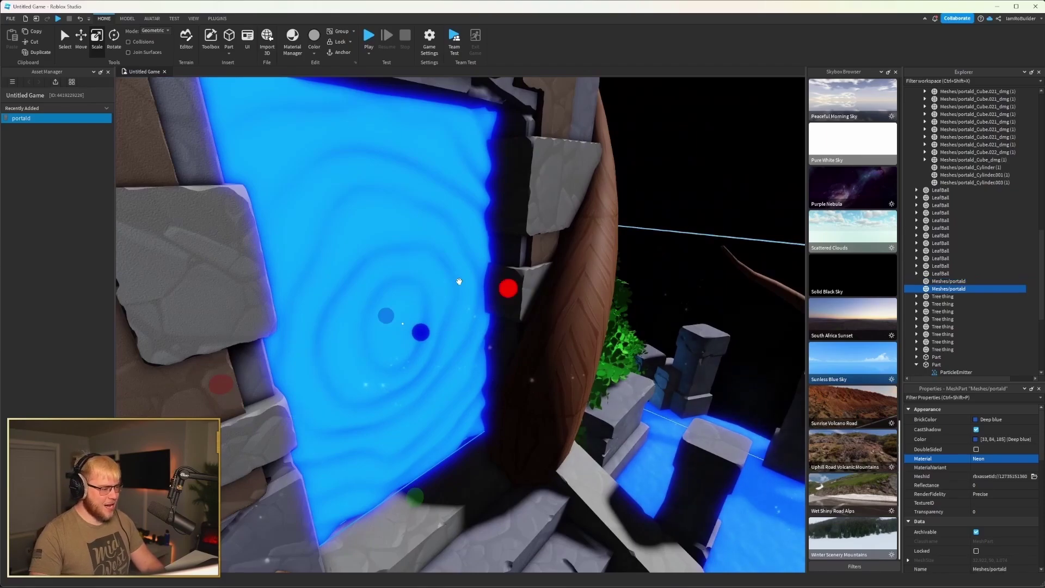
pyautogui.click(81, 38)
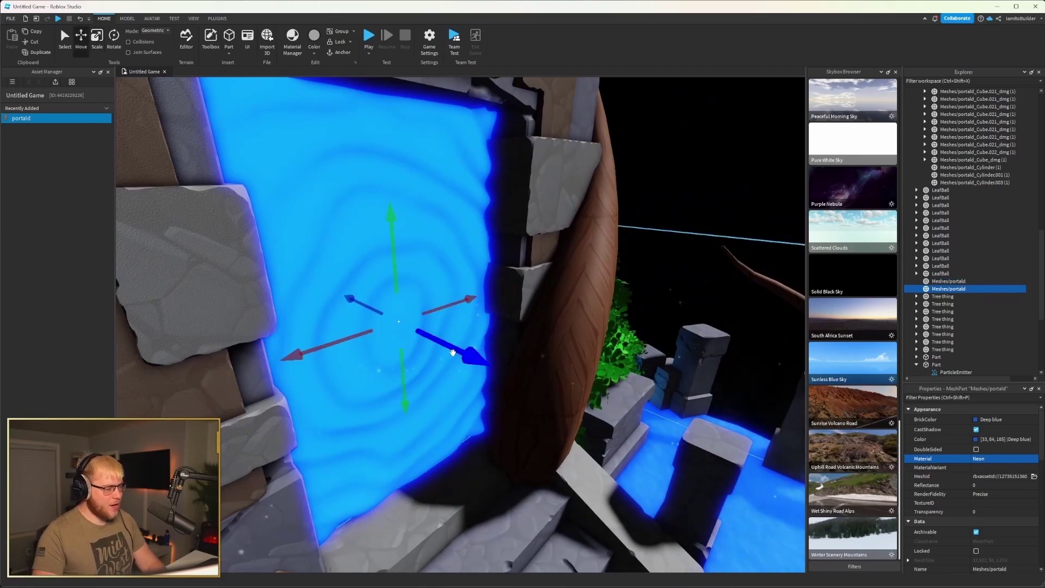
# Set the front portal mesh's transparency to 0.7 and check the layered ripples up close.
pyautogui.click(950, 281)
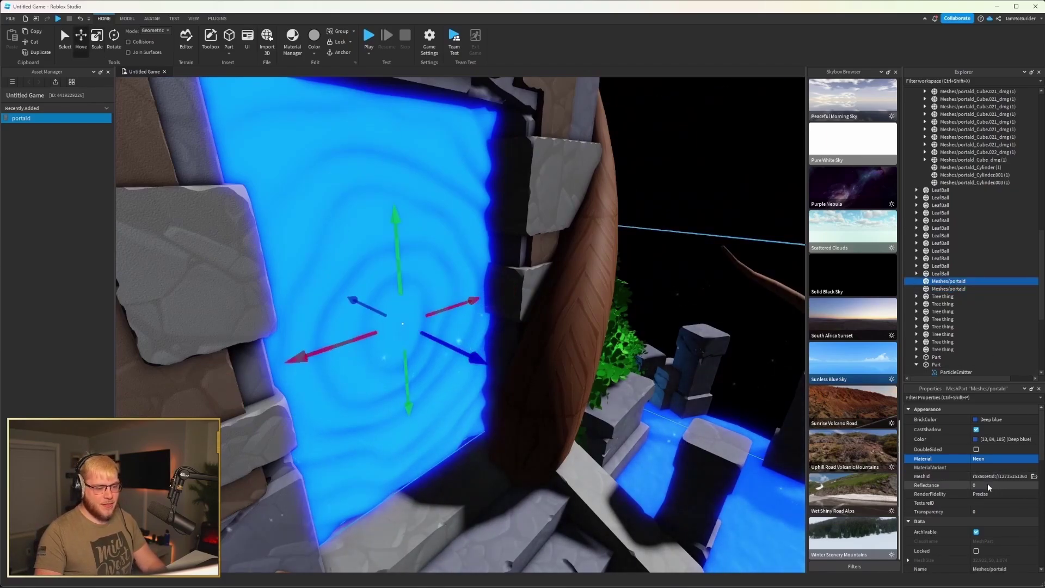
pyautogui.click(990, 510)
pyautogui.write('0.7')
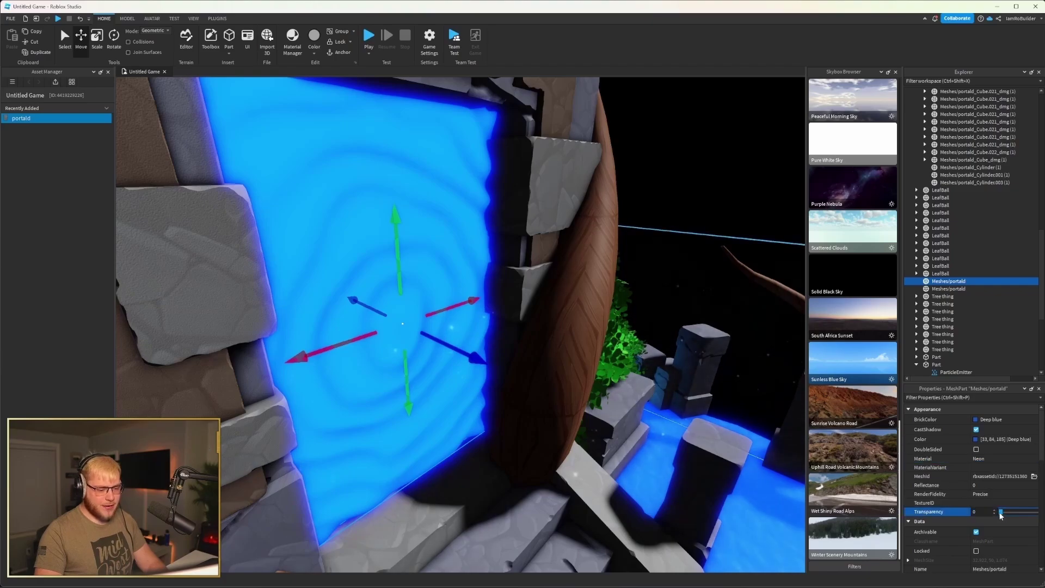
pyautogui.press('Return')
pyautogui.click(663, 203)
pyautogui.moveTo(649, 250); pyautogui.dragTo(661, 201, button='right')
pyautogui.scroll(6, 660, 201)
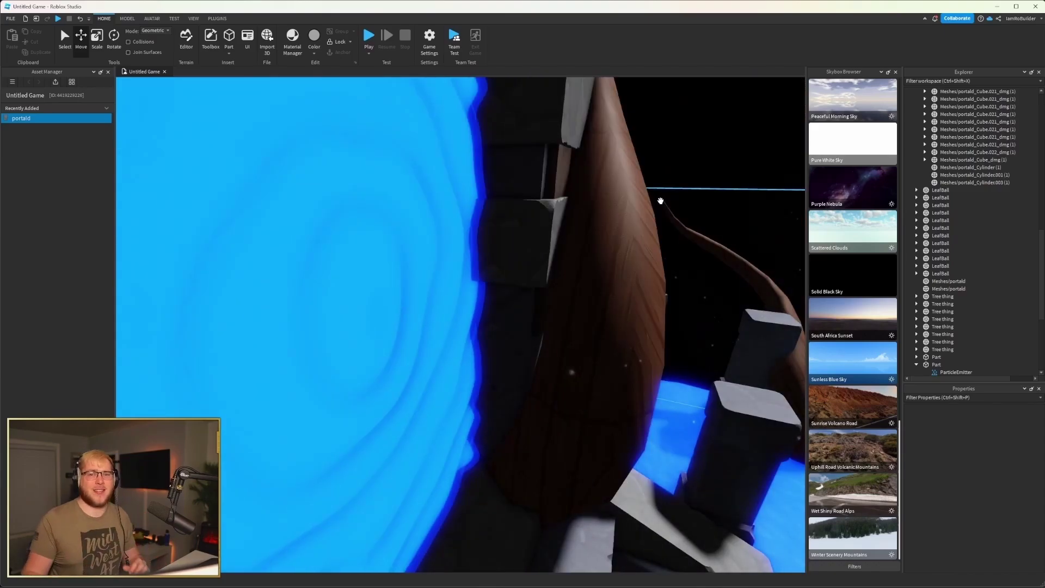
pyautogui.scroll(-10, 578, 215)
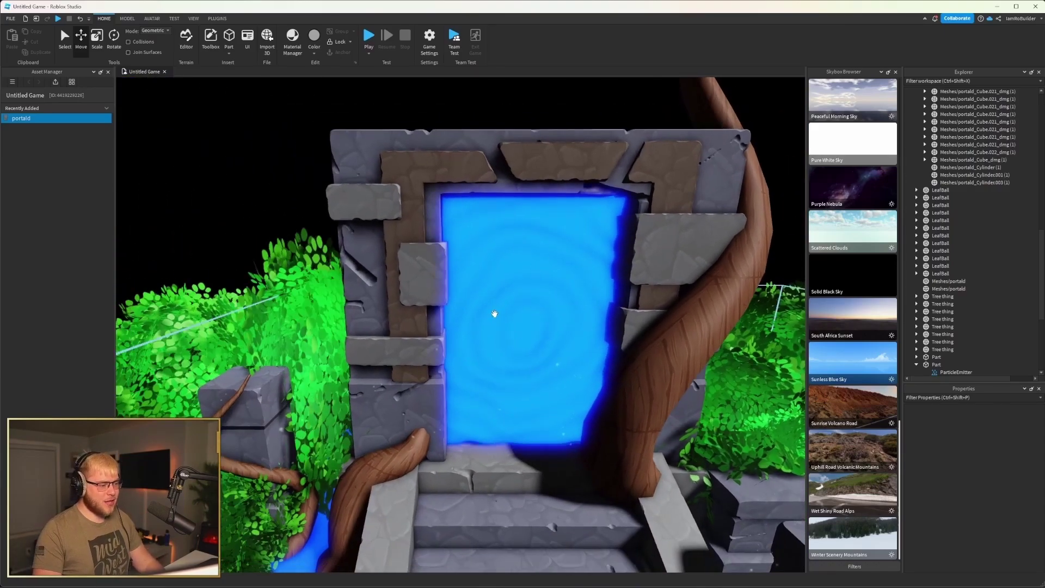
# Add a PointLight to the semi-transparent front portal mesh.
pyautogui.click(520, 310)
pyautogui.click(527, 248)
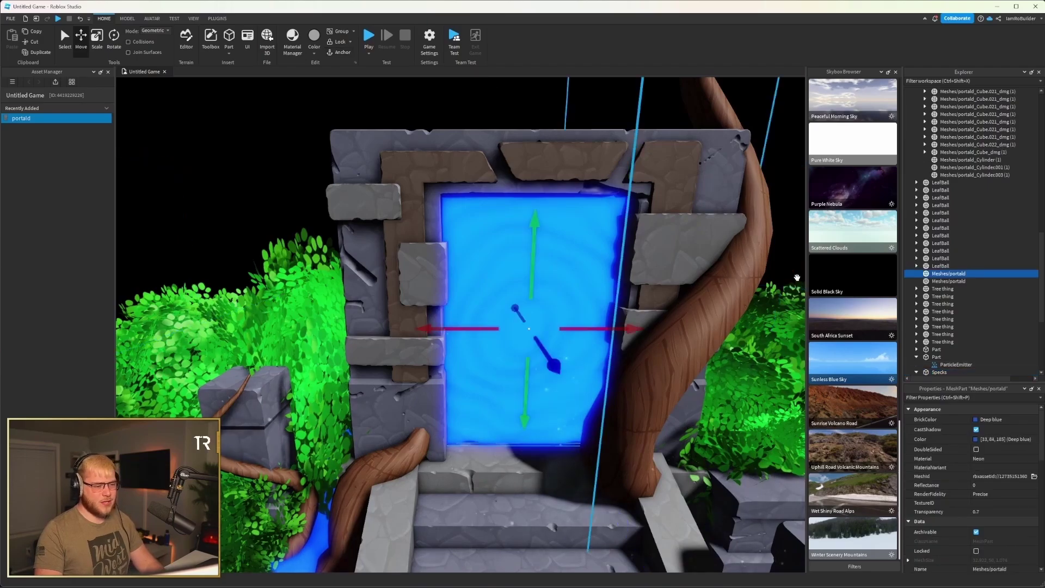
pyautogui.click(971, 273)
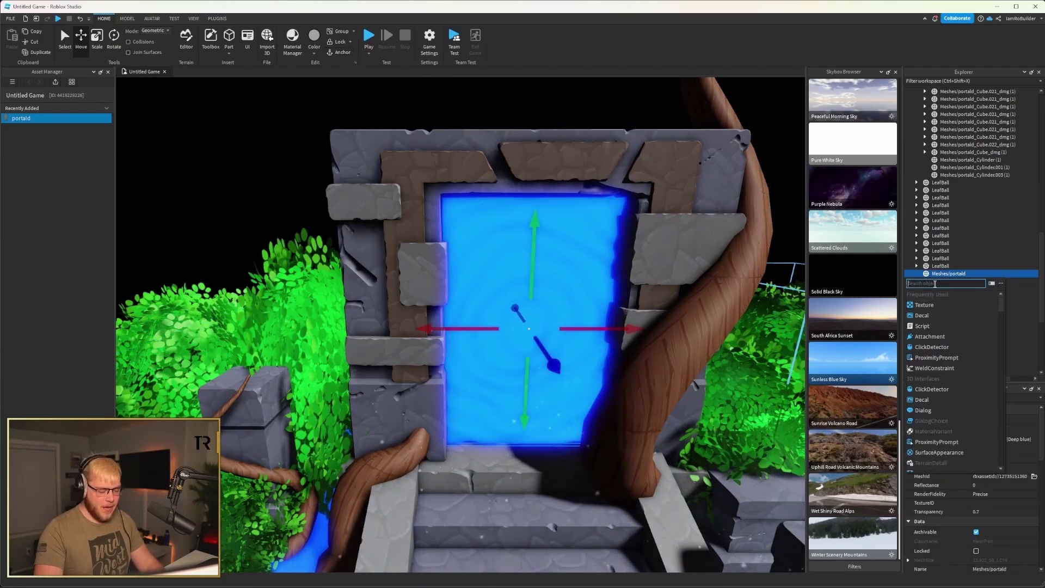
pyautogui.write('light')
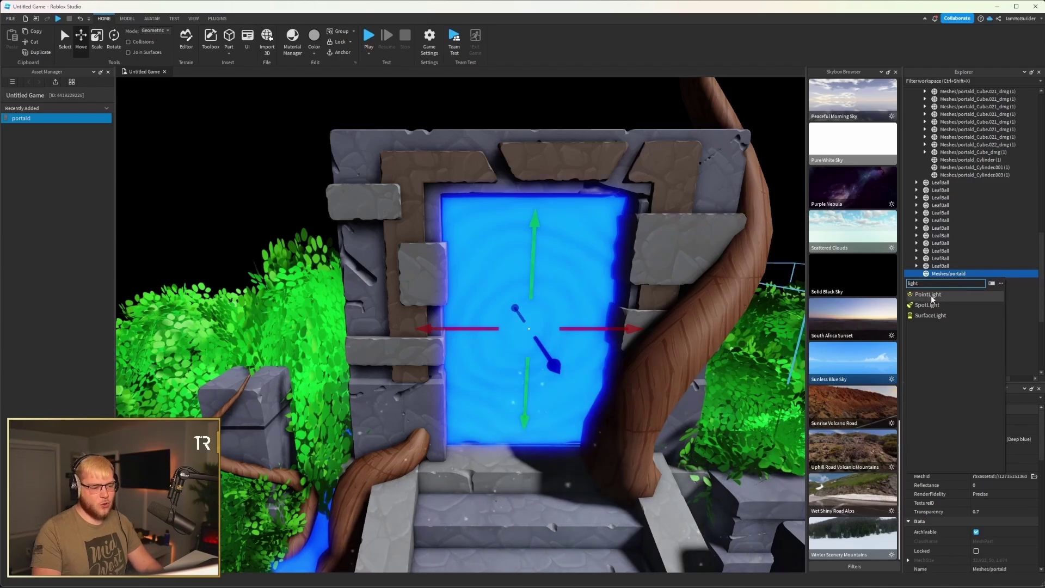
pyautogui.click(928, 295)
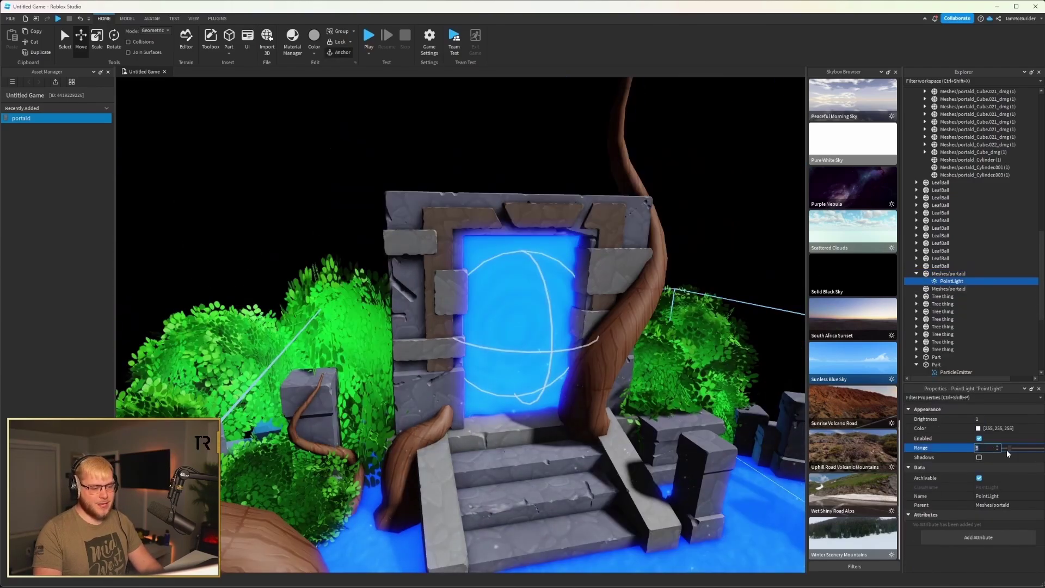
# Colour the portal's point light blue and enlarge its range to cast blue light over the archway and steps.
pyautogui.moveTo(1009, 447)
pyautogui.mouseDown()
pyautogui.moveTo(1021, 447)
pyautogui.moveTo(1012, 447)
pyautogui.mouseUp()
pyautogui.click(978, 428)
pyautogui.click(556, 260)
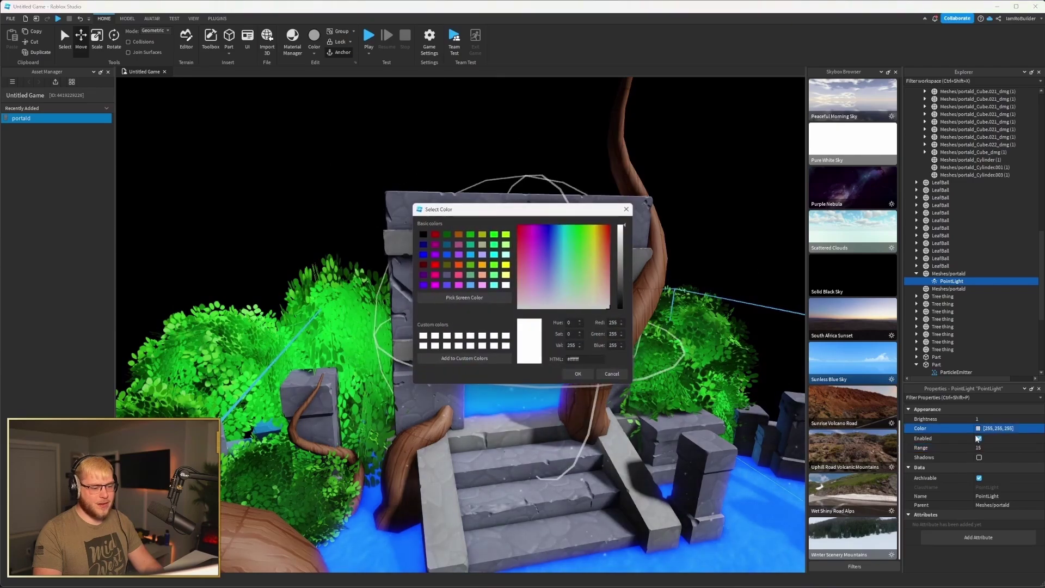
pyautogui.moveTo(556, 259); pyautogui.dragTo(554, 270)
pyautogui.click(612, 373)
pyautogui.click(994, 448)
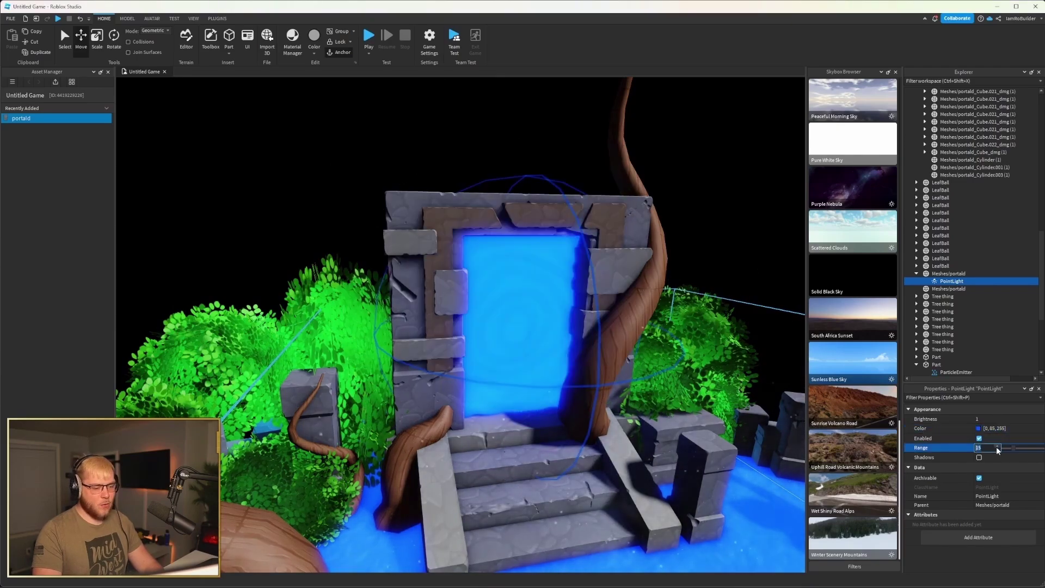
pyautogui.moveTo(1013, 448); pyautogui.dragTo(1015, 450)
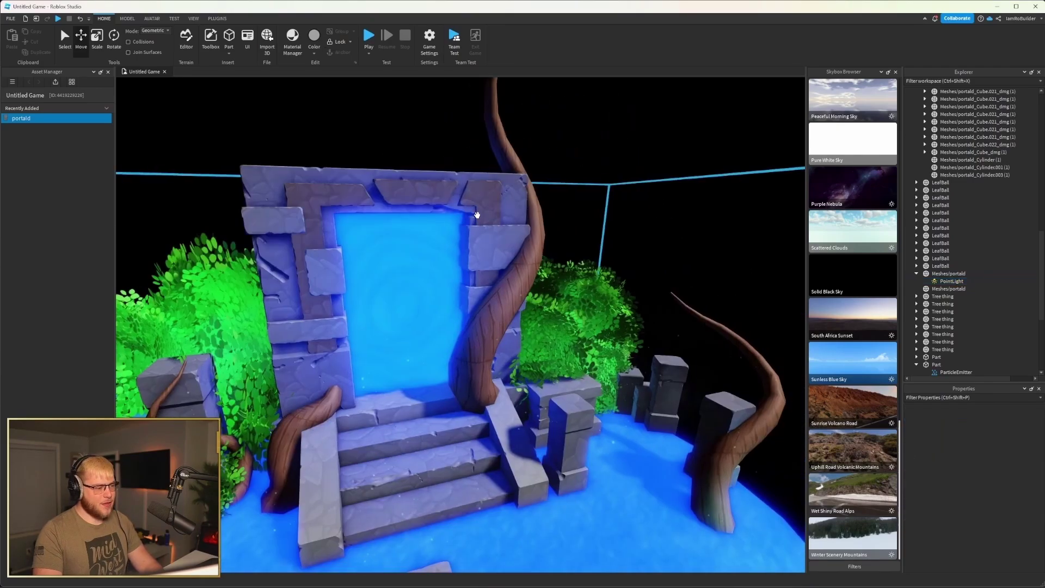
pyautogui.scroll(-5, 477, 219)
pyautogui.scroll(10, 477, 217)
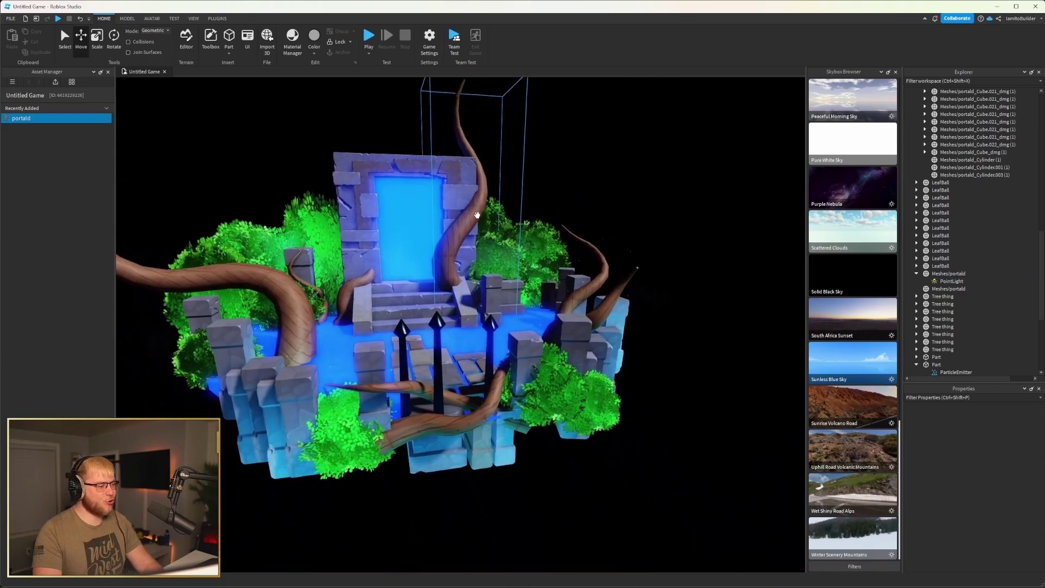
pyautogui.scroll(2, 478, 216)
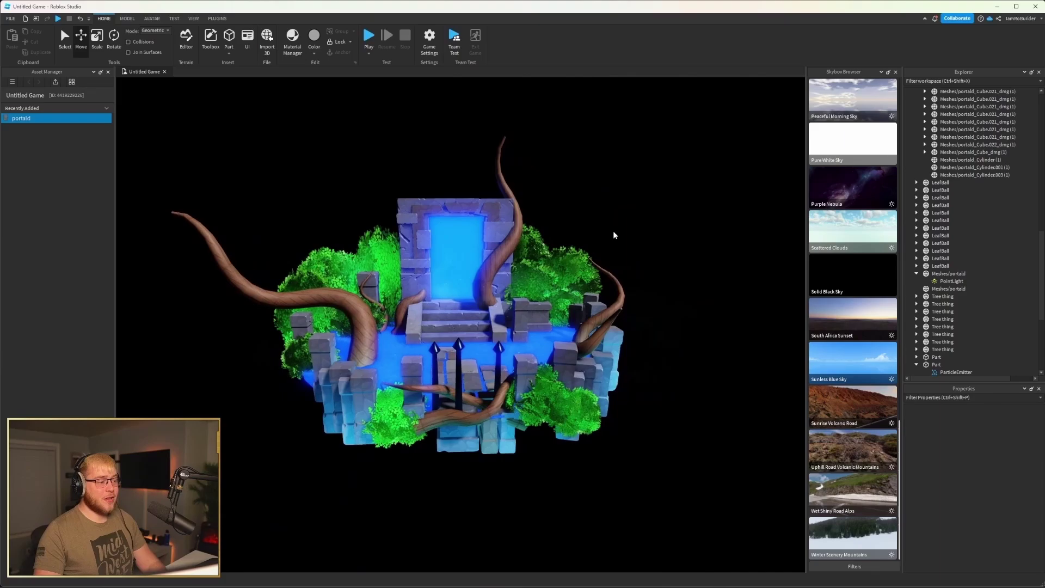
# Select the whole archway island and duplicate it as a second island behind the original.
pyautogui.scroll(-4, 597, 233)
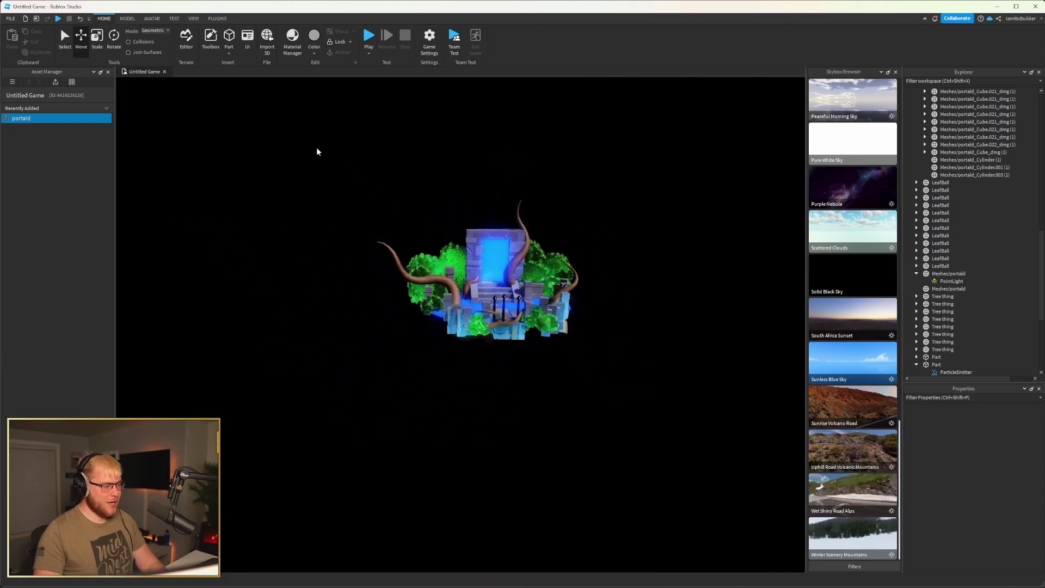
pyautogui.moveTo(317, 148); pyautogui.dragTo(671, 406)
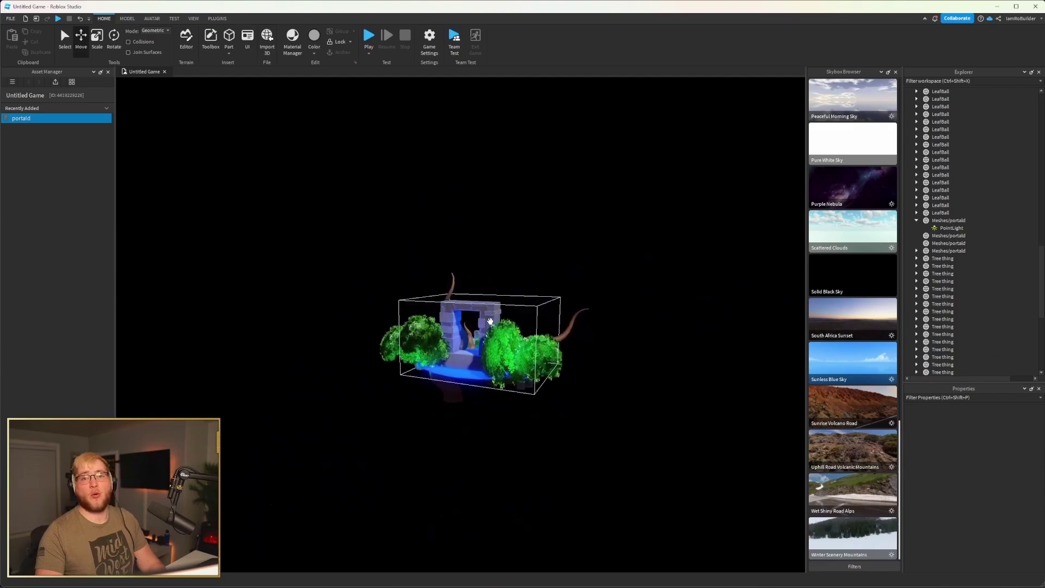
pyautogui.scroll(3, 496, 328)
pyautogui.click(520, 327)
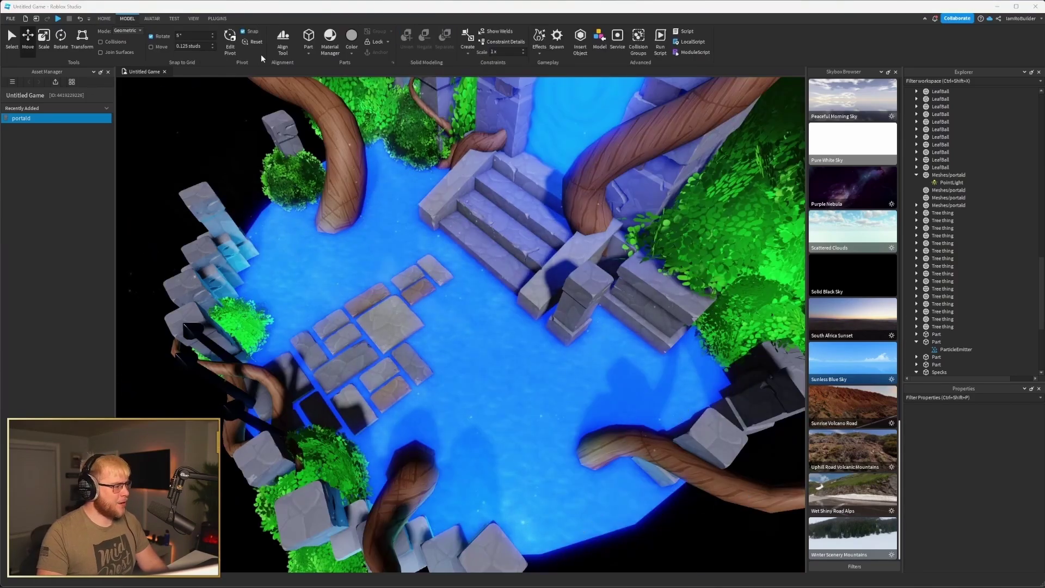
# Add a spawn location and position it on the island near the pool's stone slabs.
pyautogui.click(557, 40)
pyautogui.moveTo(495, 333); pyautogui.dragTo(407, 368)
pyautogui.click(381, 323)
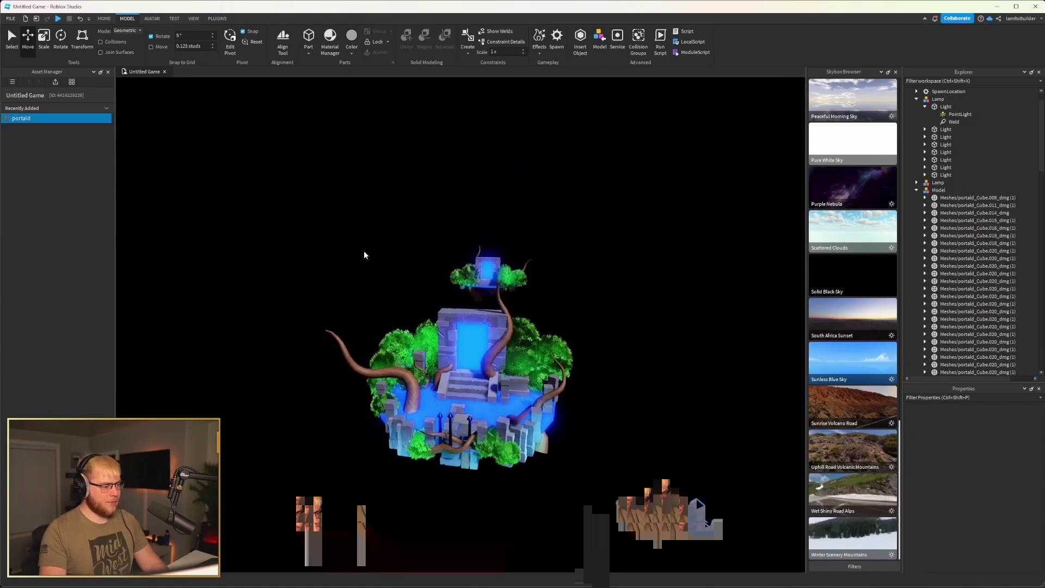
# Playtest the scene, walking the character from the stone slabs up the steps to the portal.
pyautogui.moveTo(296, 186); pyautogui.dragTo(674, 518)
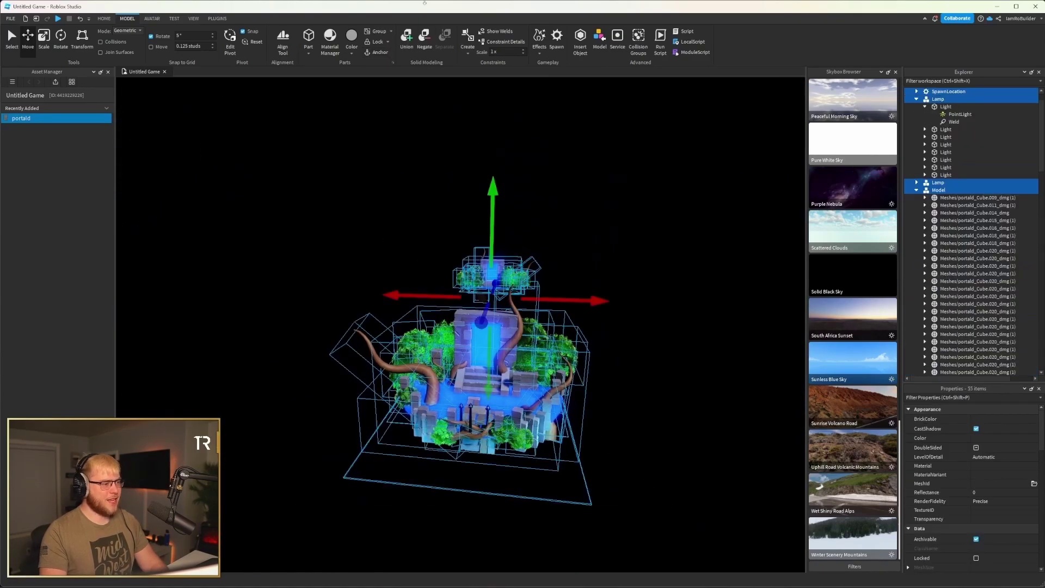
pyautogui.press('F5')
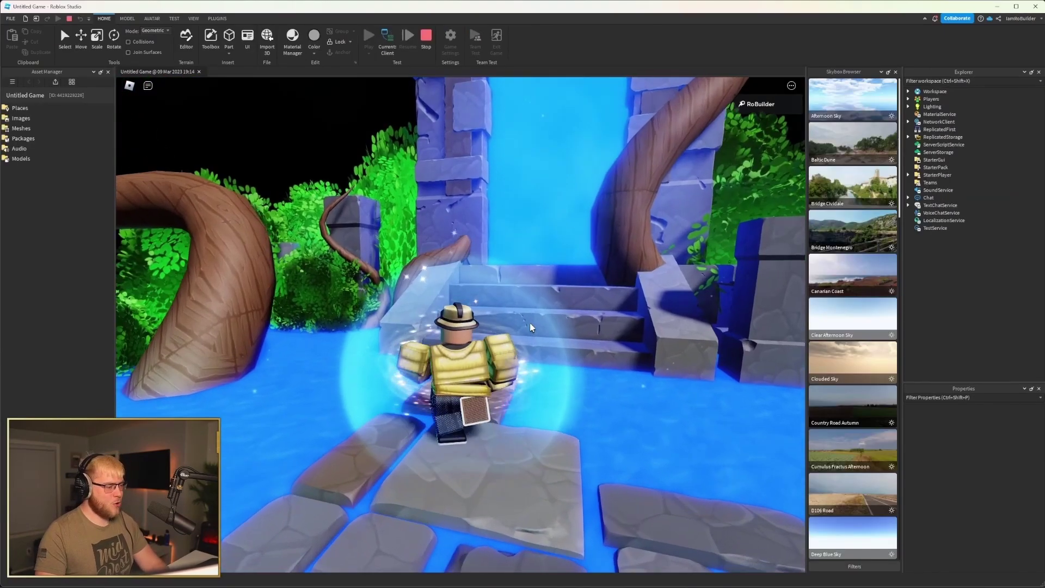
pyautogui.moveTo(530, 324); pyautogui.dragTo(531, 327, button='right')
pyautogui.press('w')
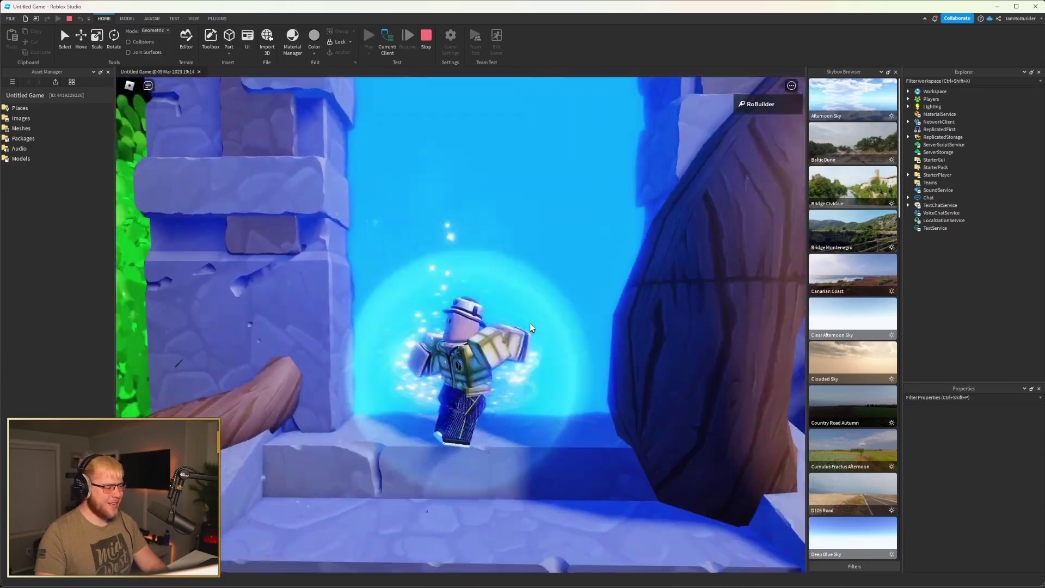
pyautogui.press('s')
pyautogui.press('w')
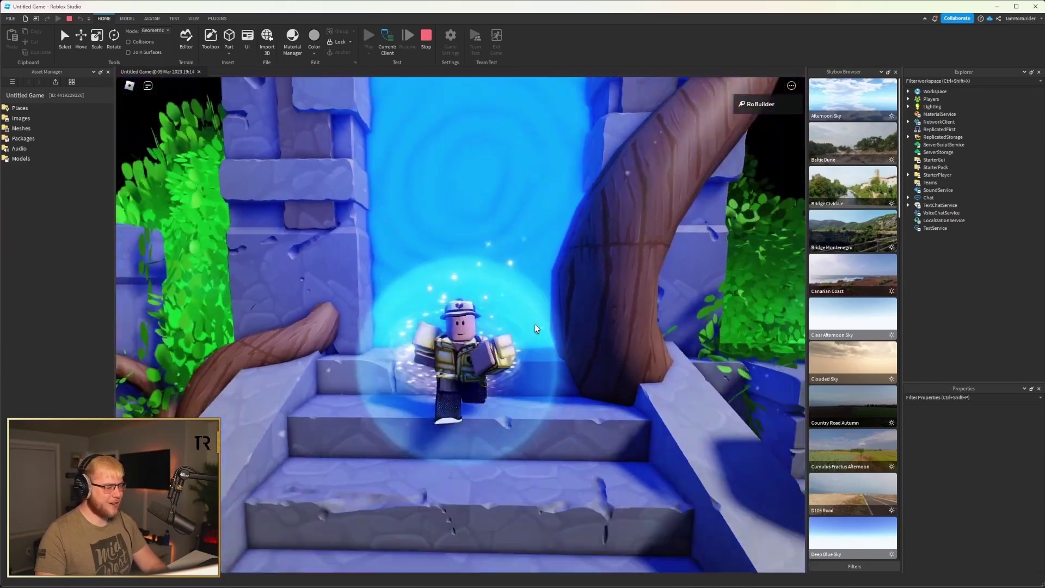
pyautogui.press('w')
pyautogui.press('w')
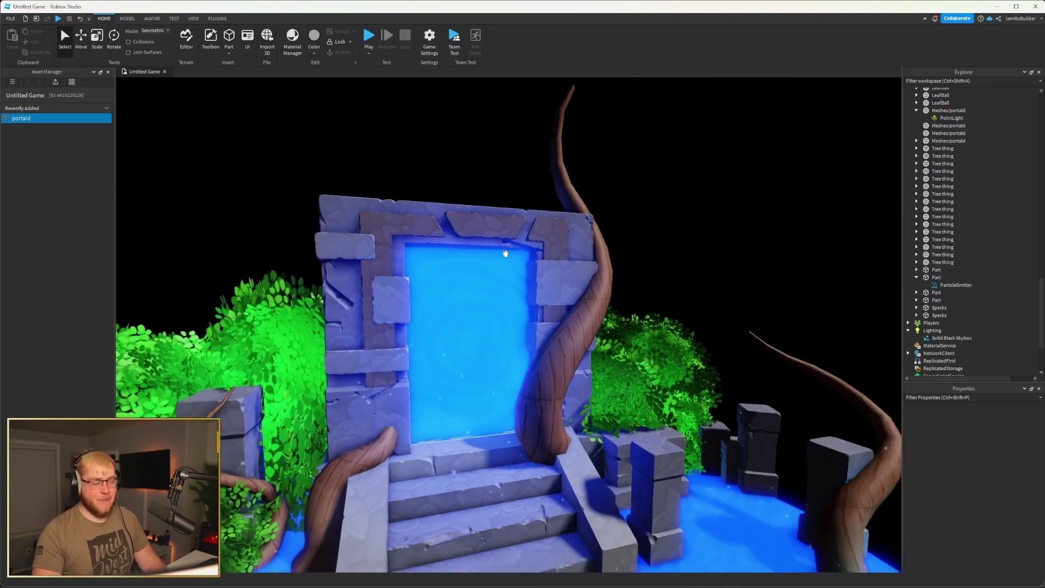
# Delete the Solid Black Skybox from Lighting to restore the default sky around the islands.
pyautogui.scroll(-10, 621, 213)
pyautogui.scroll(5, 642, 217)
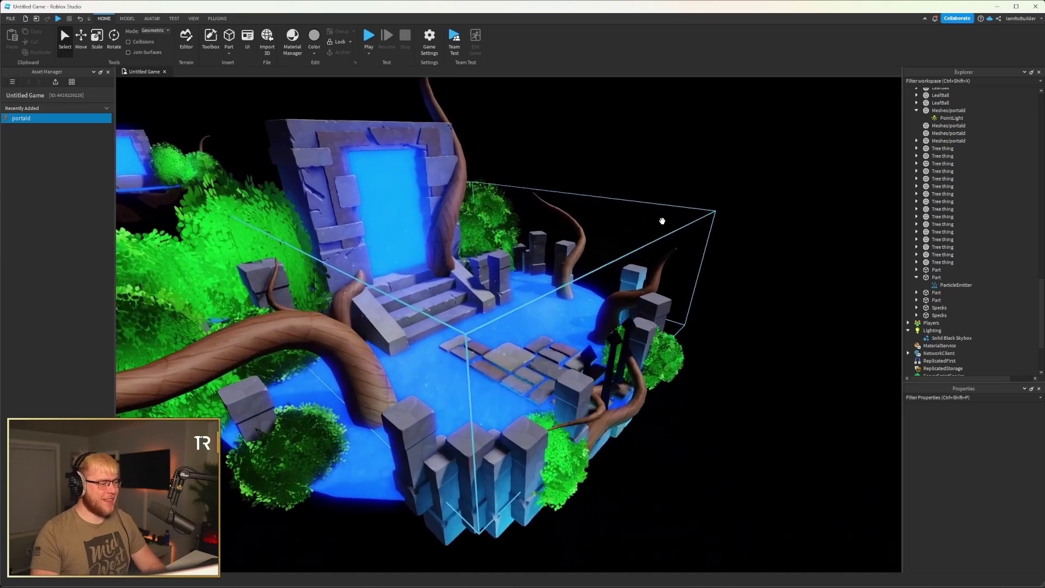
pyautogui.moveTo(662, 221); pyautogui.dragTo(683, 229, button='right')
pyautogui.scroll(-7, 684, 229)
pyautogui.scroll(-1, 972, 214)
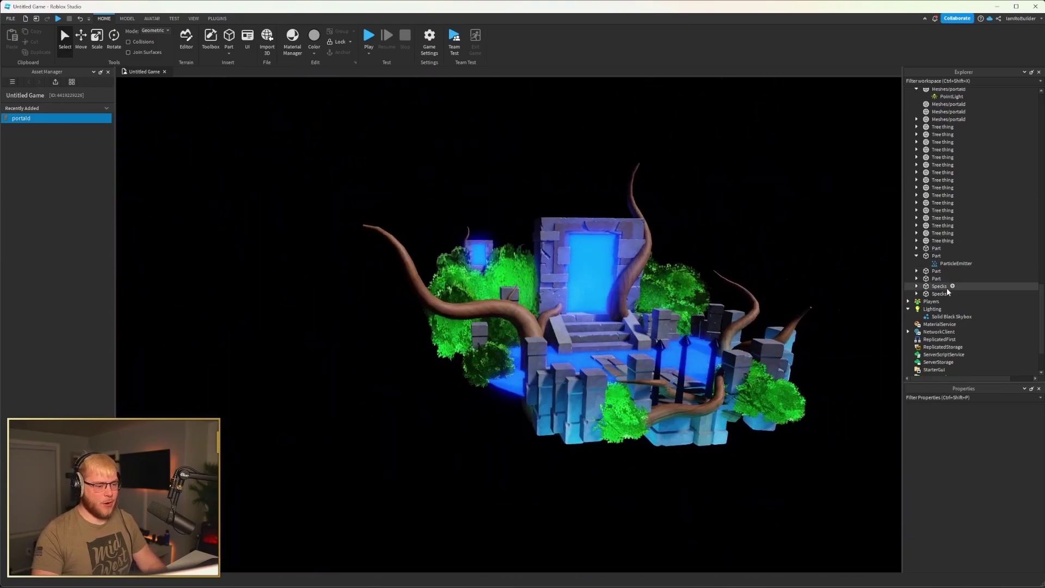
pyautogui.press('Delete')
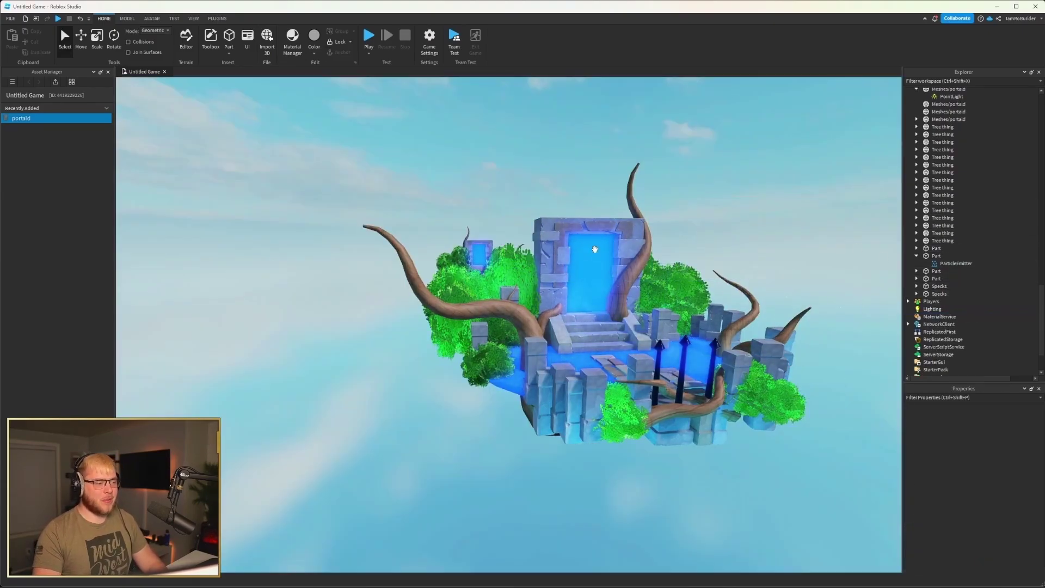
# Turn the scene to night with the Celestial Body Dragger, bringing Lighting's ClockTime to about 23.4.
pyautogui.scroll(3, 592, 250)
pyautogui.scroll(5, 591, 250)
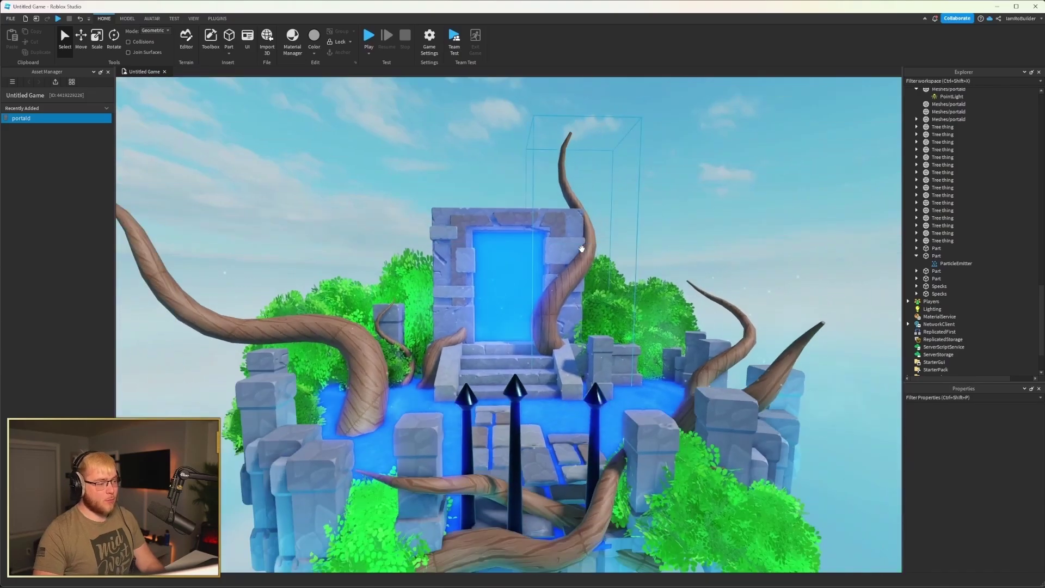
pyautogui.click(217, 18)
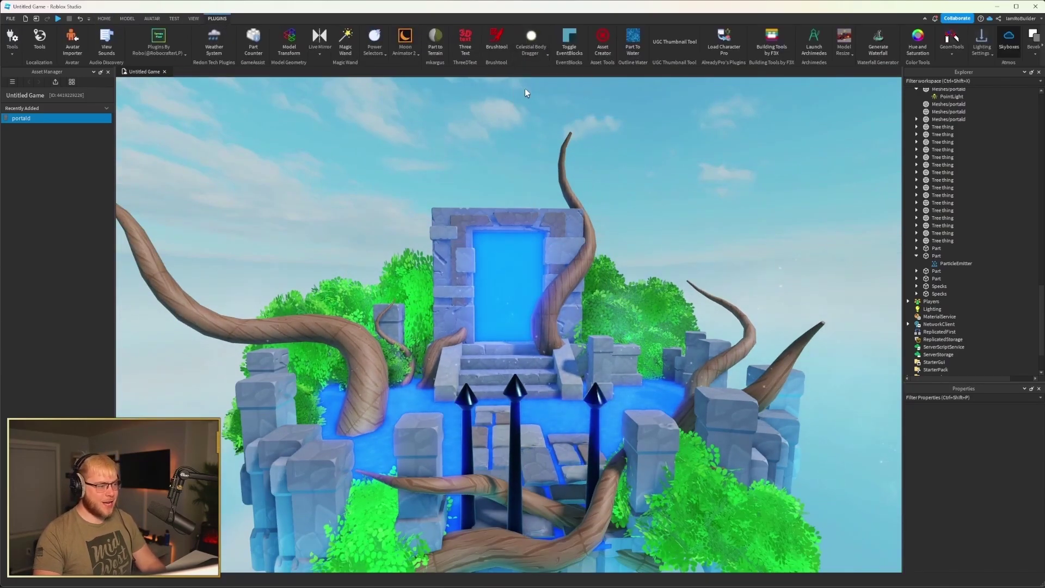
pyautogui.press('l')
pyautogui.moveTo(521, 185); pyautogui.dragTo(520, 214, button='right')
pyautogui.moveTo(532, 281); pyautogui.dragTo(531, 280, button='right')
pyautogui.press('s')
pyautogui.press('w')
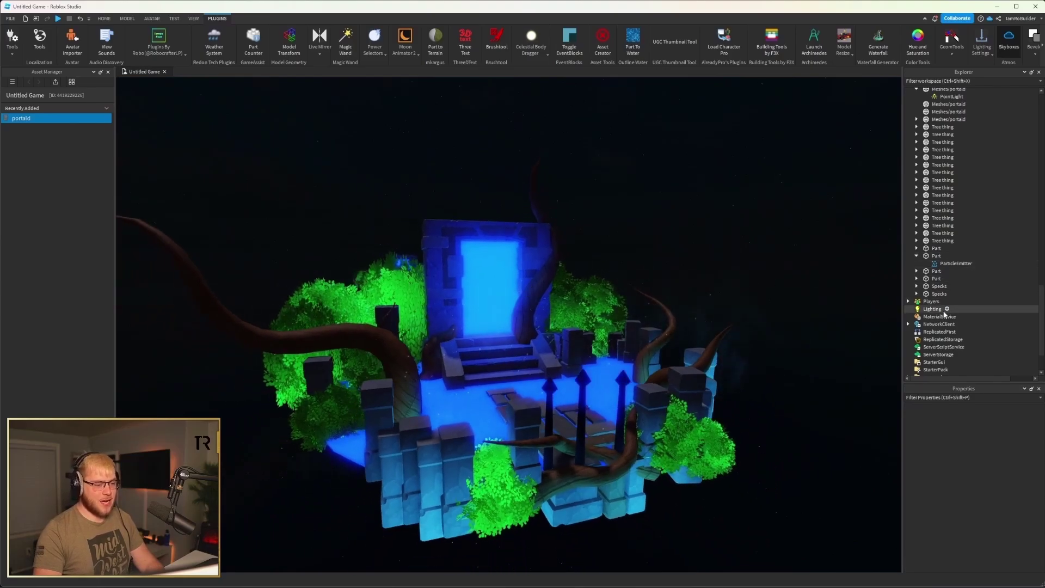
# Try brightening Lighting's Ambient colour to light grey, about 195, 195, 195.
pyautogui.click(975, 419)
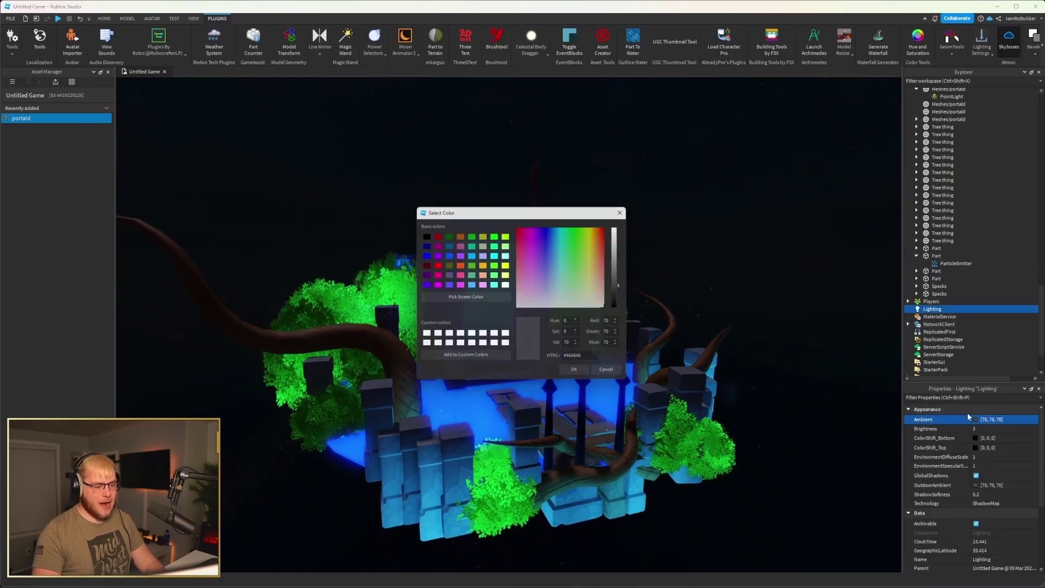
pyautogui.moveTo(624, 265); pyautogui.dragTo(614, 247)
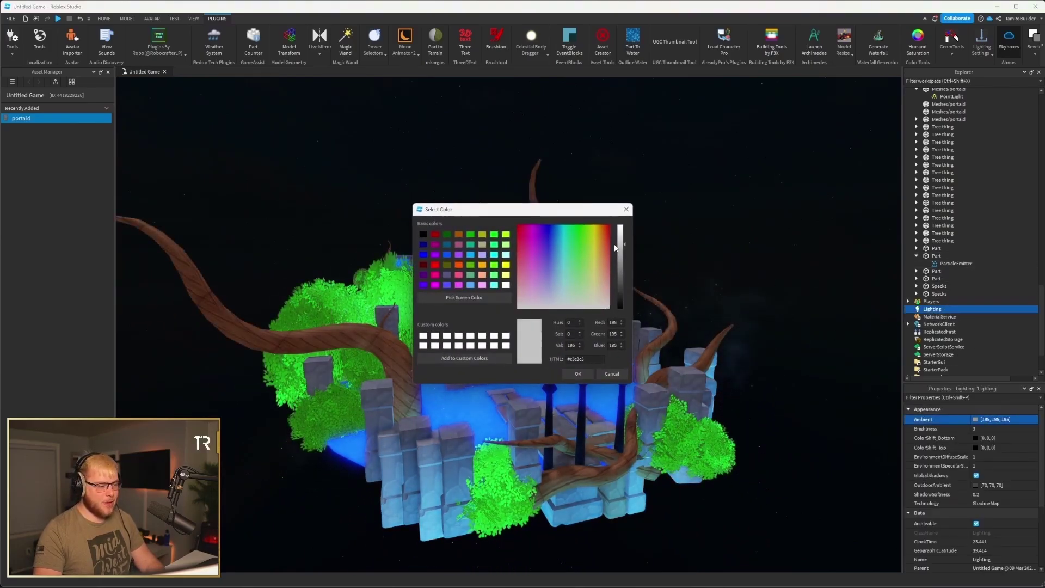
pyautogui.click(584, 372)
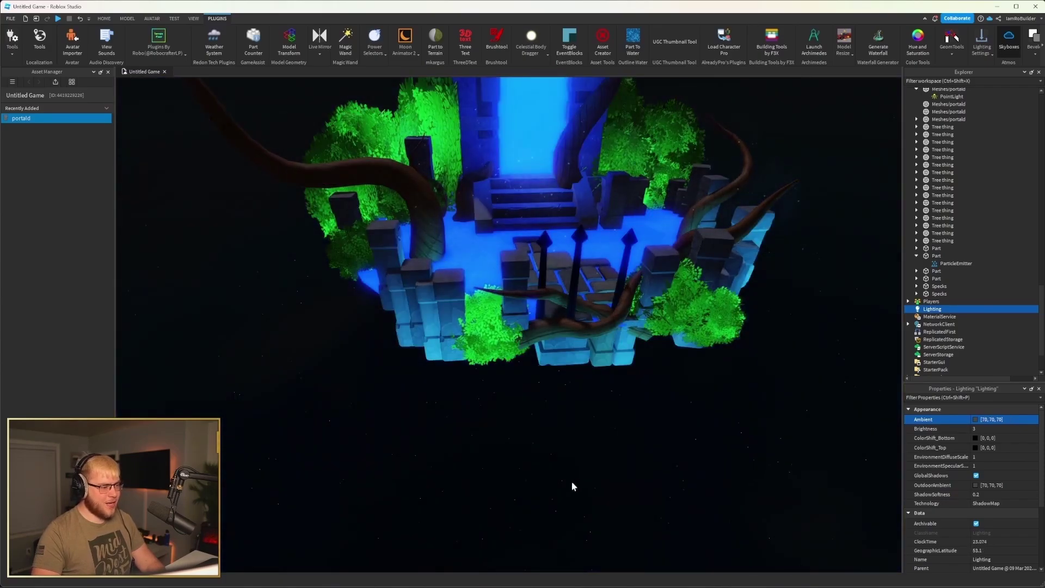
# Fine-tune the night sky's celestial position and set Lighting's Ambient colour to light grey, about 212, 212, 212.
pyautogui.click(527, 77)
pyautogui.moveTo(833, 174); pyautogui.dragTo(835, 175, button='right')
pyautogui.click(834, 175)
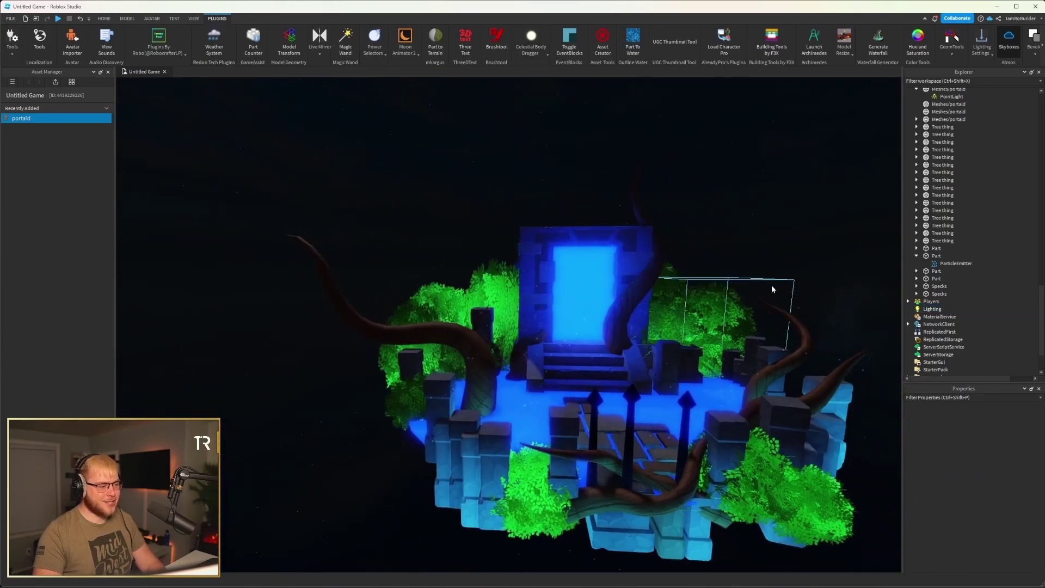
pyautogui.click(975, 419)
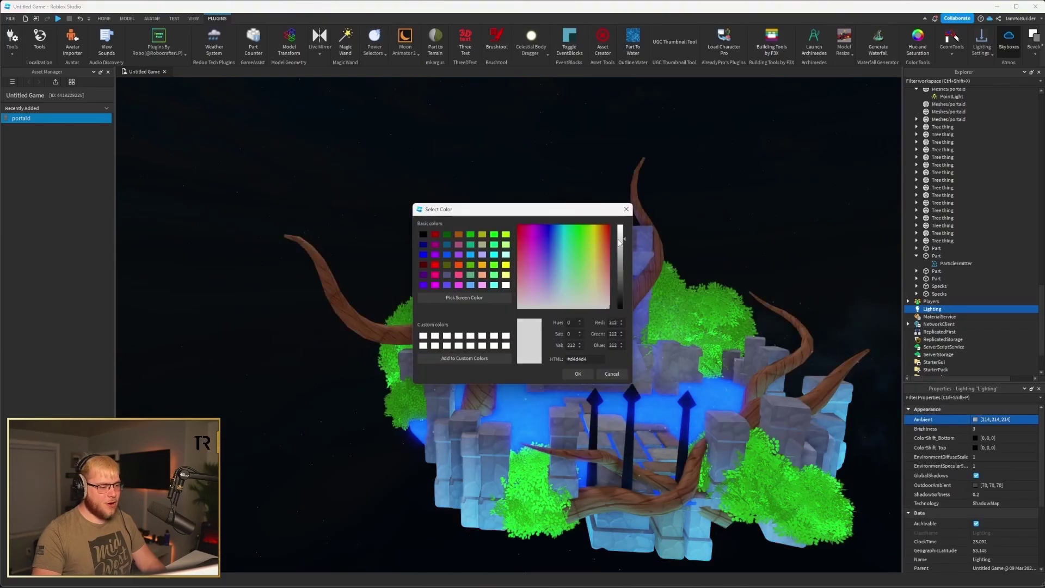
pyautogui.click(577, 373)
pyautogui.click(796, 235)
pyautogui.moveTo(797, 236); pyautogui.dragTo(797, 236, button='right')
pyautogui.press('w')
pyautogui.press('s')
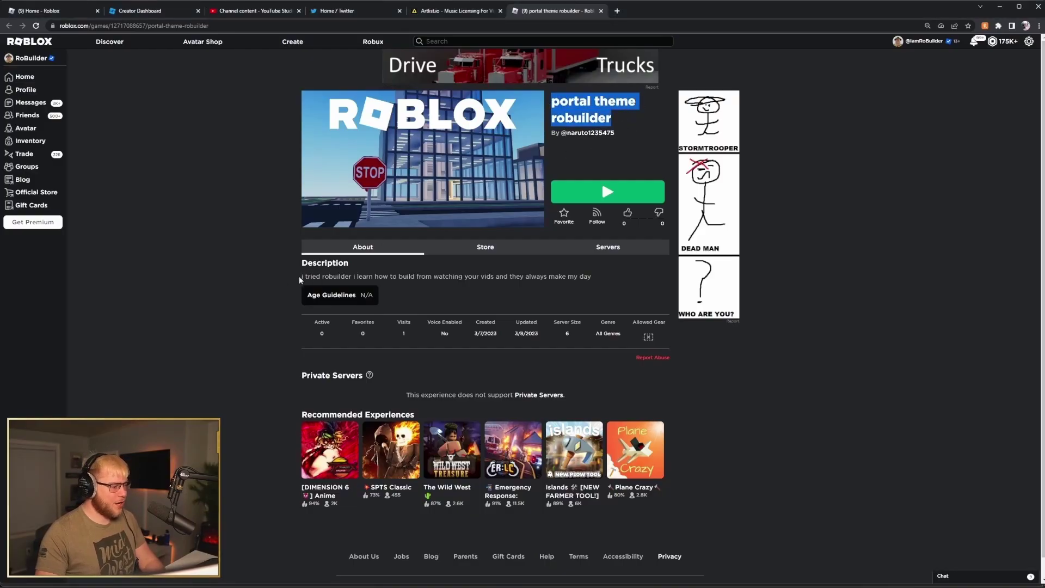
# Switch to the browser, read the description of the portal theme robuilder experience, and launch it.
pyautogui.moveTo(299, 279); pyautogui.dragTo(329, 276)
pyautogui.click(363, 278)
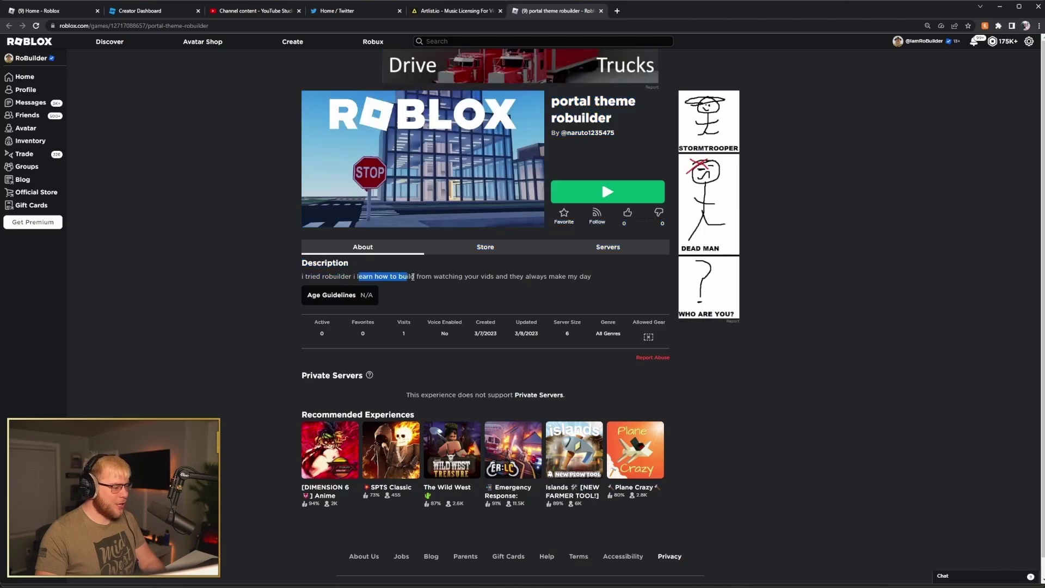
pyautogui.moveTo(494, 285); pyautogui.dragTo(577, 282)
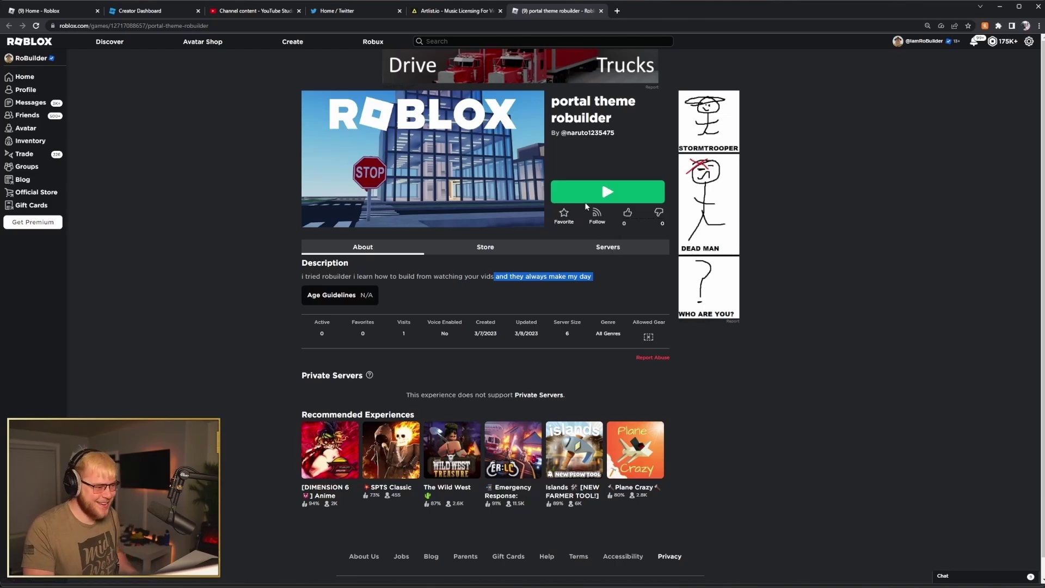
pyautogui.click(602, 190)
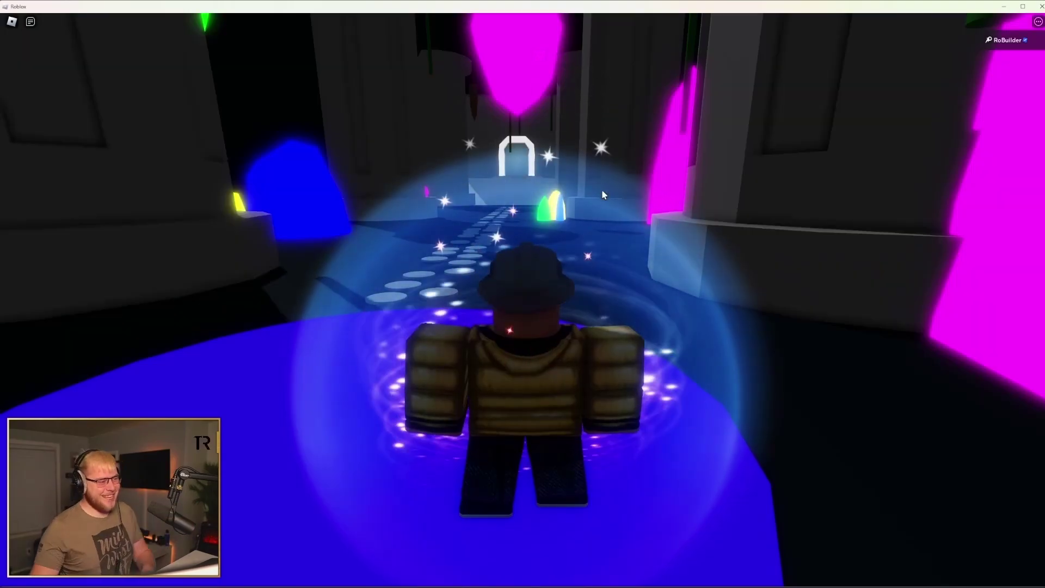
# Examine the dark hall's neon crystals, pillars and stepping stones around the spawn area from several angles.
pyautogui.scroll(-4, 554, 262)
pyautogui.moveTo(554, 263); pyautogui.dragTo(554, 262, button='right')
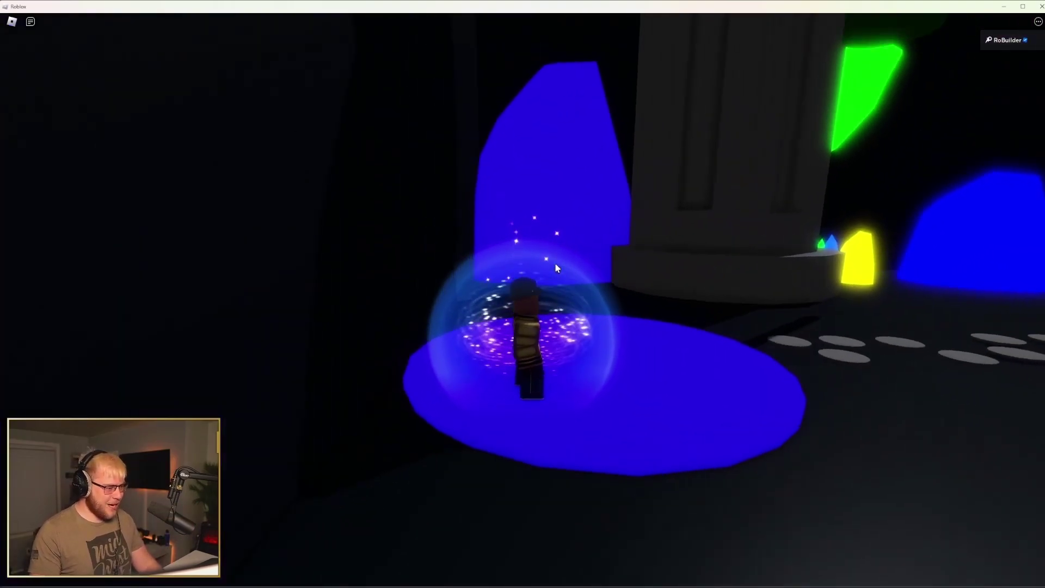
pyautogui.moveTo(618, 286); pyautogui.dragTo(618, 286, button='right')
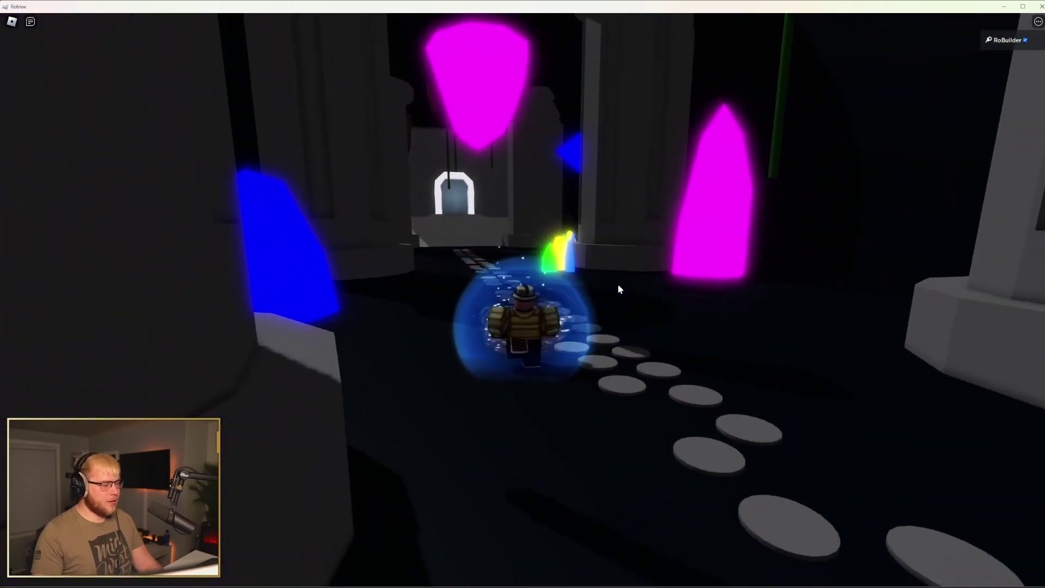
pyautogui.scroll(5, 618, 286)
pyautogui.moveTo(525, 303); pyautogui.dragTo(529, 300, button='right')
pyautogui.scroll(-5, 526, 299)
pyautogui.press('w')
pyautogui.scroll(3, 529, 300)
pyautogui.scroll(3, 529, 300)
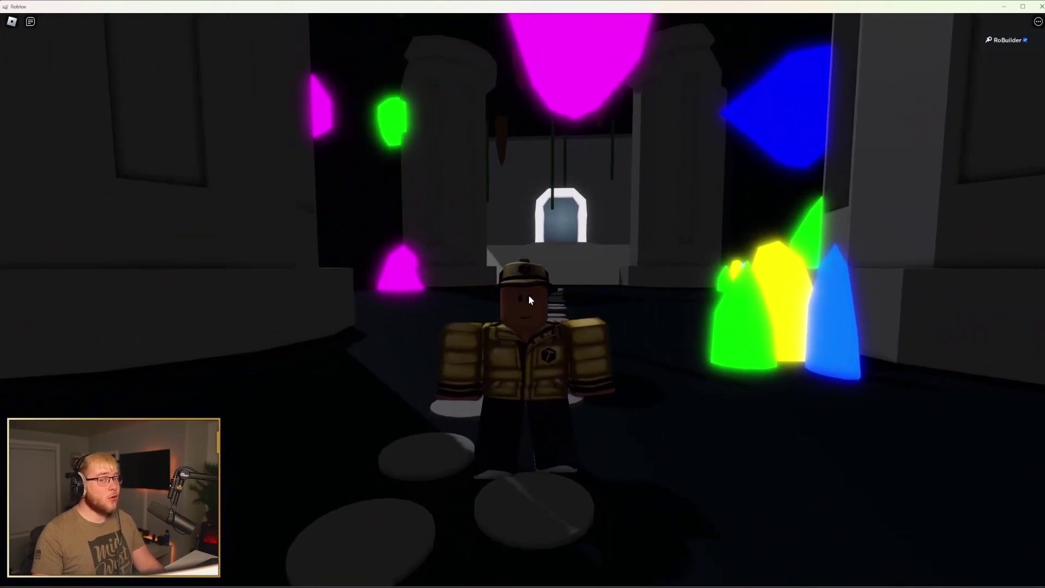
pyautogui.scroll(-5, 529, 300)
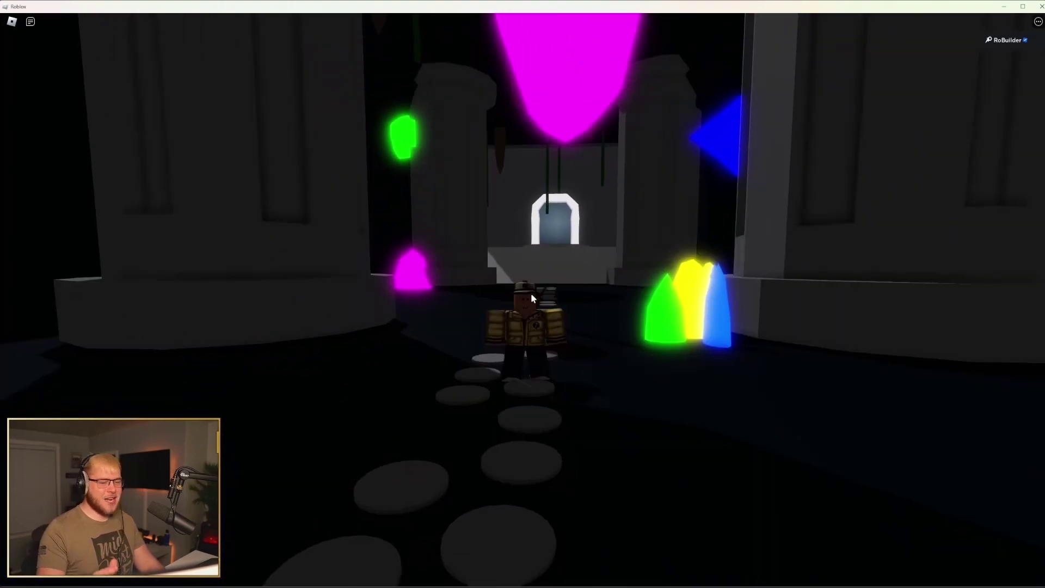
# Walk the character along the stepping stones, between the pillars, and through the glowing white portal.
pyautogui.press('w')
pyautogui.scroll(-2, 484, 266)
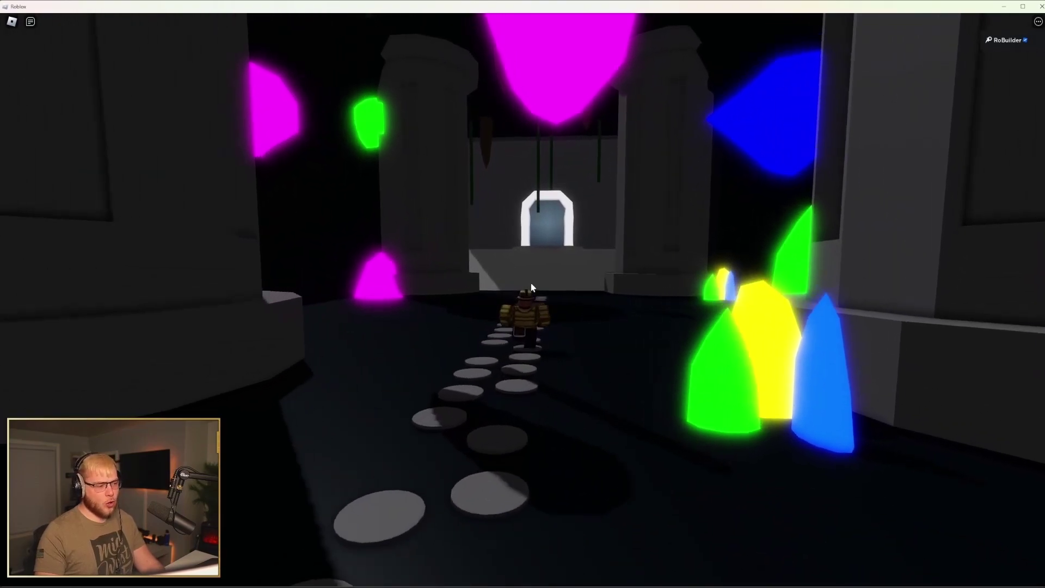
pyautogui.moveTo(532, 287)
pyautogui.mouseDown(button='right')
pyautogui.moveTo(543, 272)
pyautogui.moveTo(545, 294)
pyautogui.moveTo(551, 286)
pyautogui.mouseUp(button='right')
pyautogui.press('w')
pyautogui.press('w')
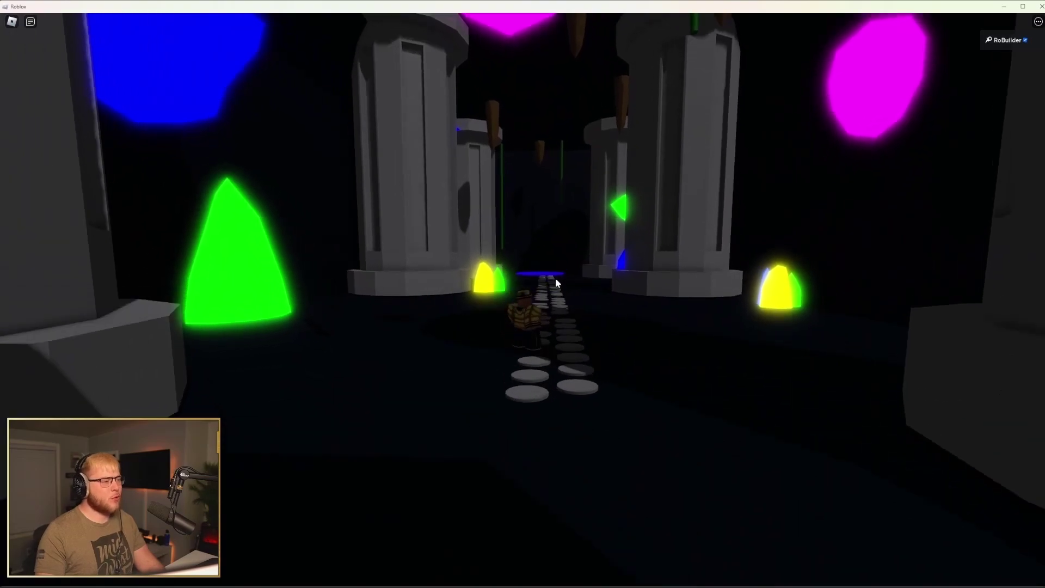
pyautogui.moveTo(551, 276); pyautogui.dragTo(553, 276, button='right')
pyautogui.press('w')
pyautogui.press('w')
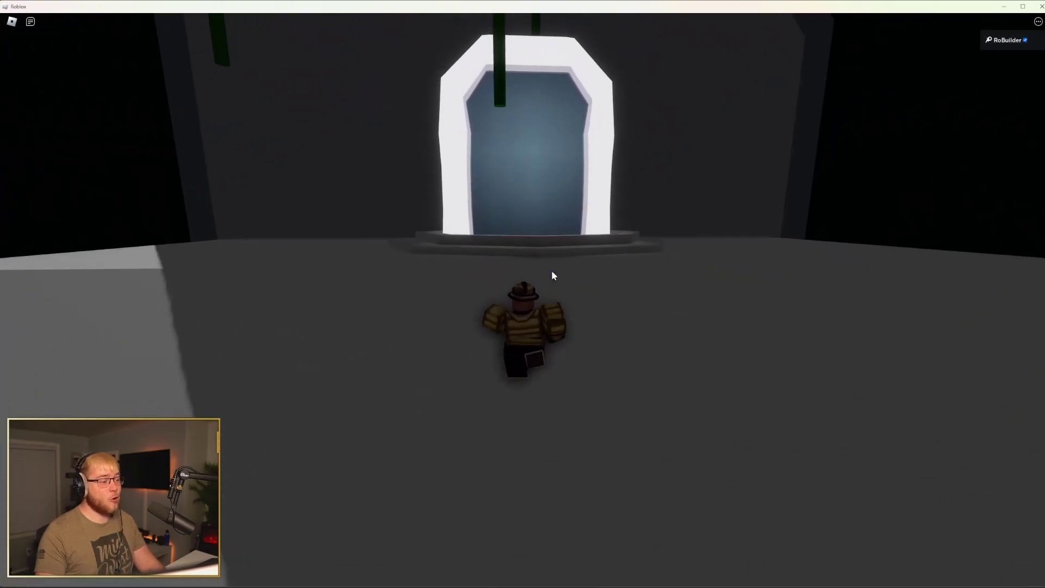
pyautogui.press('w')
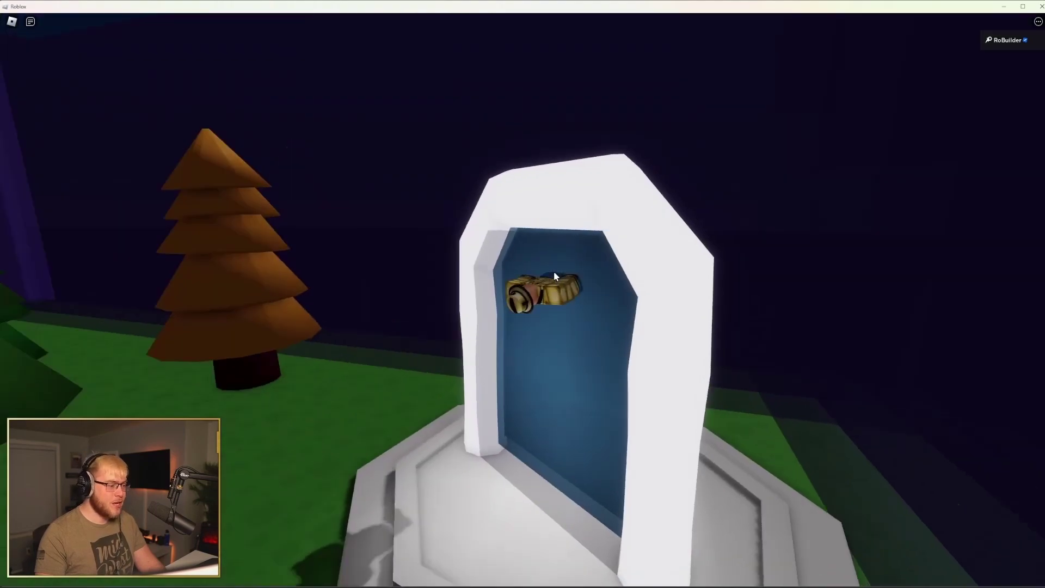
# Move the character off the white portal's platform onto the grass and view the arch behind it.
pyautogui.moveTo(554, 274); pyautogui.dragTo(551, 273, button='right')
pyautogui.press('w')
pyautogui.press('w')
pyautogui.press('w')
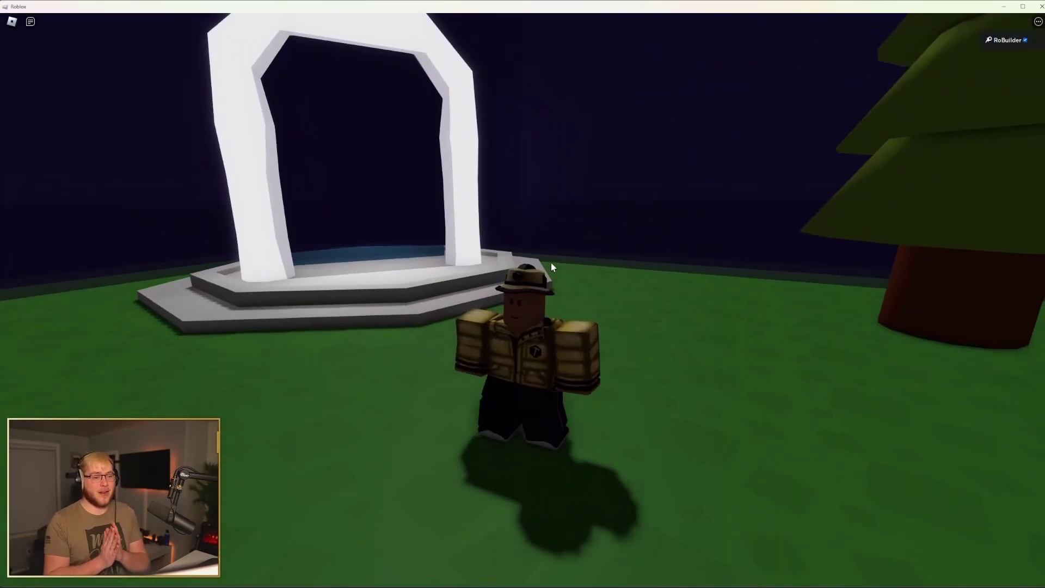
pyautogui.press('w')
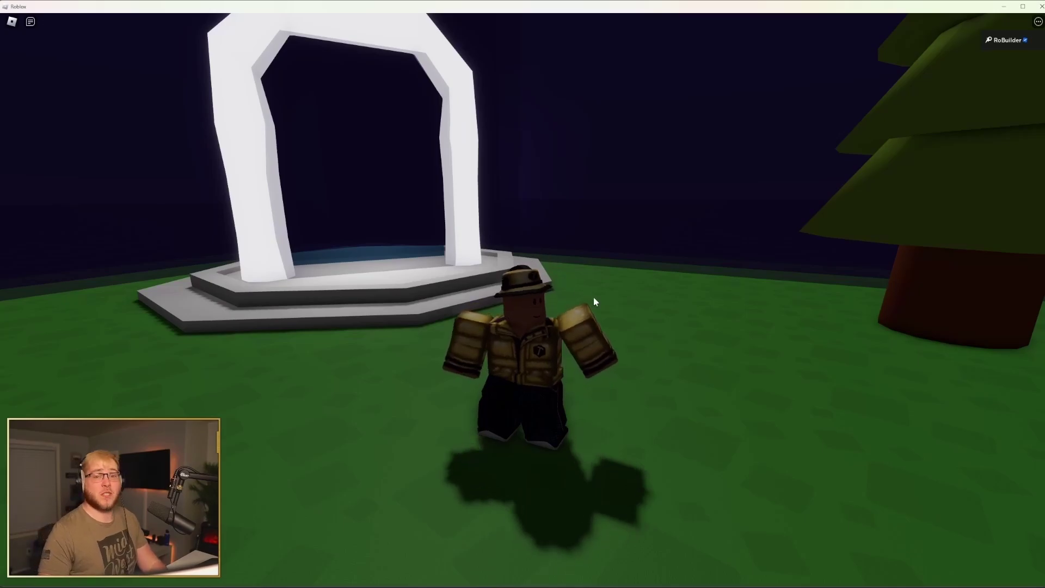
# Climb the large green tree with the character to read the message on the forest room's wall.
pyautogui.moveTo(594, 297); pyautogui.dragTo(595, 298, button='right')
pyautogui.press('w')
pyautogui.press('space')
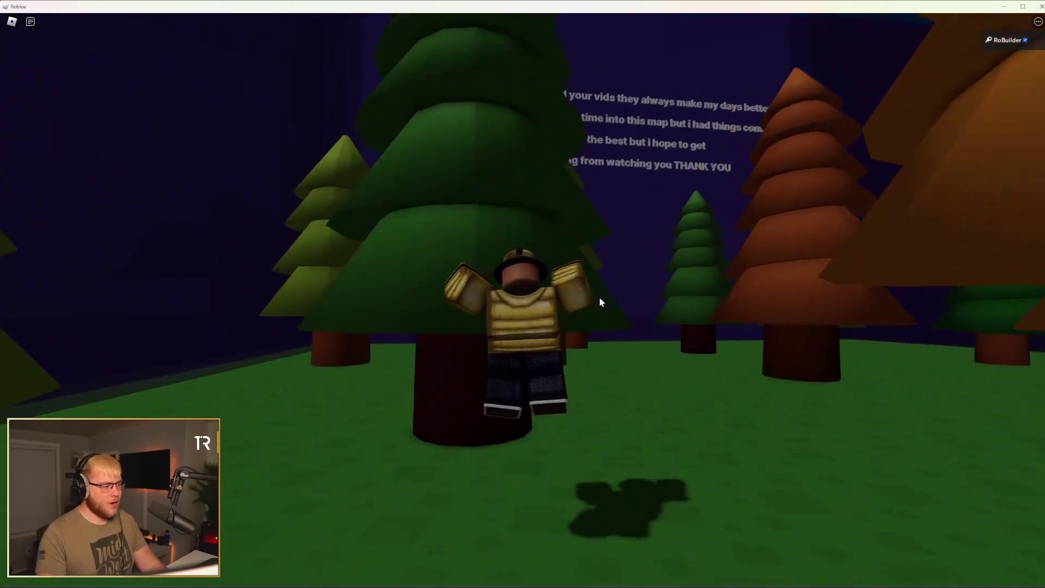
pyautogui.press('w')
pyautogui.moveTo(599, 296); pyautogui.dragTo(598, 296, button='right')
pyautogui.press('space')
pyautogui.press('w')
pyautogui.press('space')
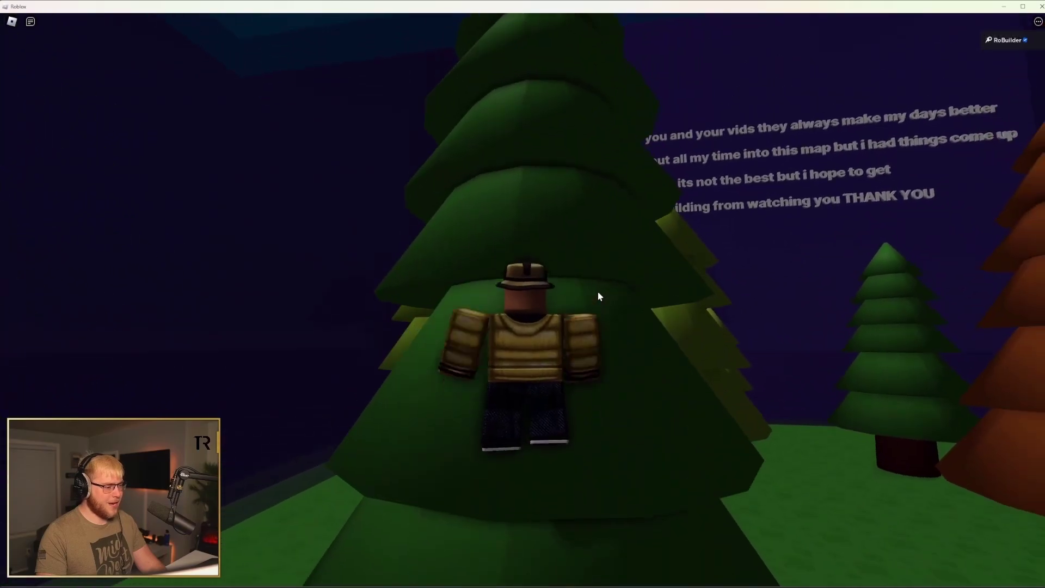
pyautogui.press('s')
pyautogui.press('w')
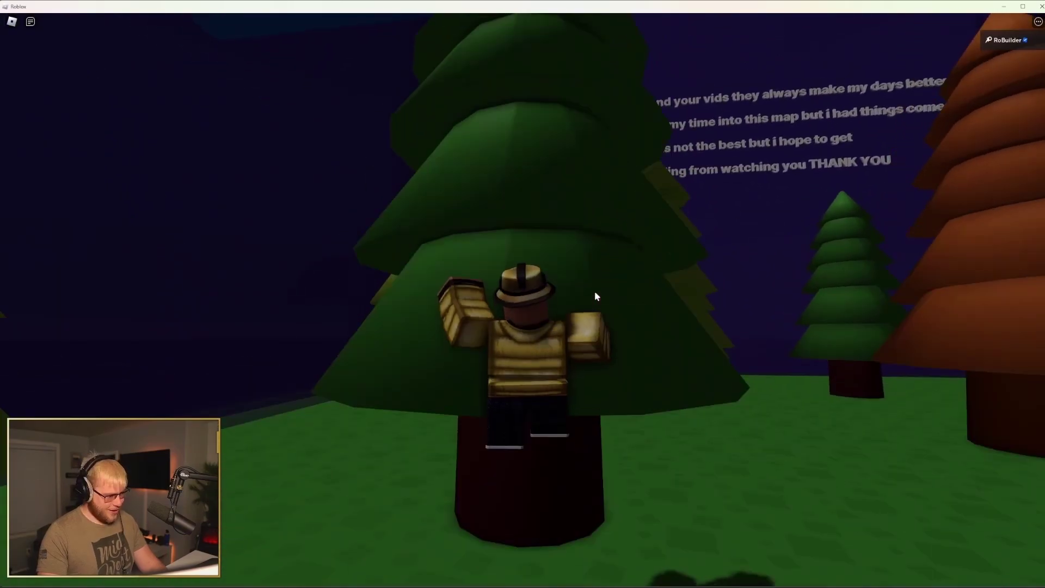
pyautogui.press('space')
pyautogui.press('s')
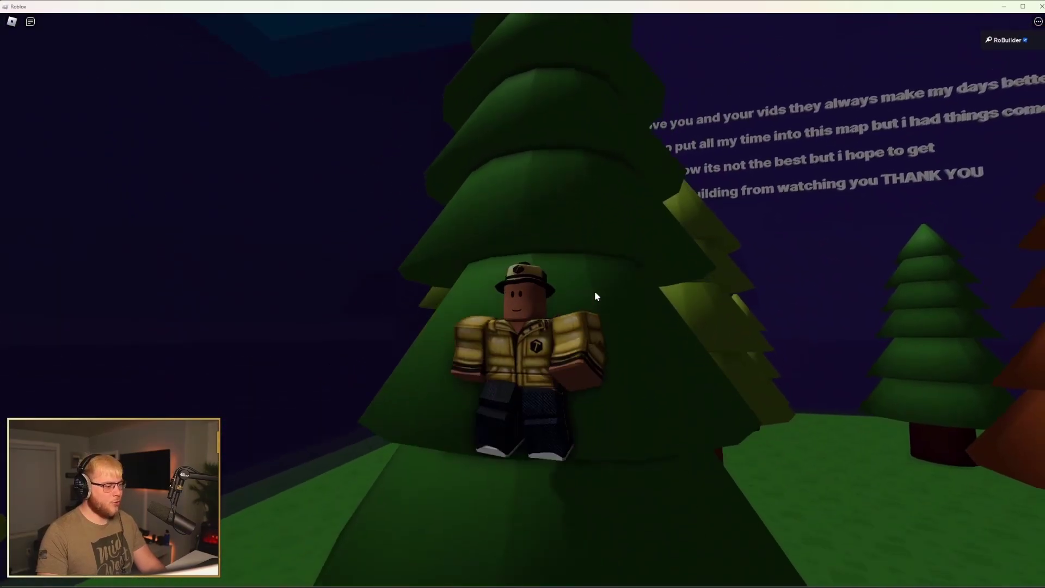
pyautogui.press('w')
pyautogui.press('w')
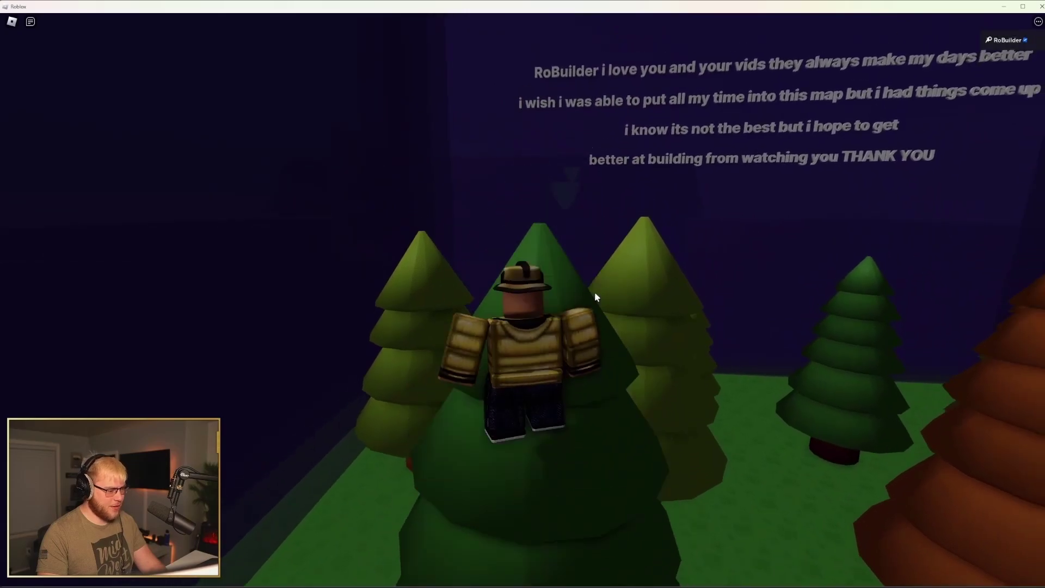
pyautogui.moveTo(596, 298); pyautogui.dragTo(598, 293, button='right')
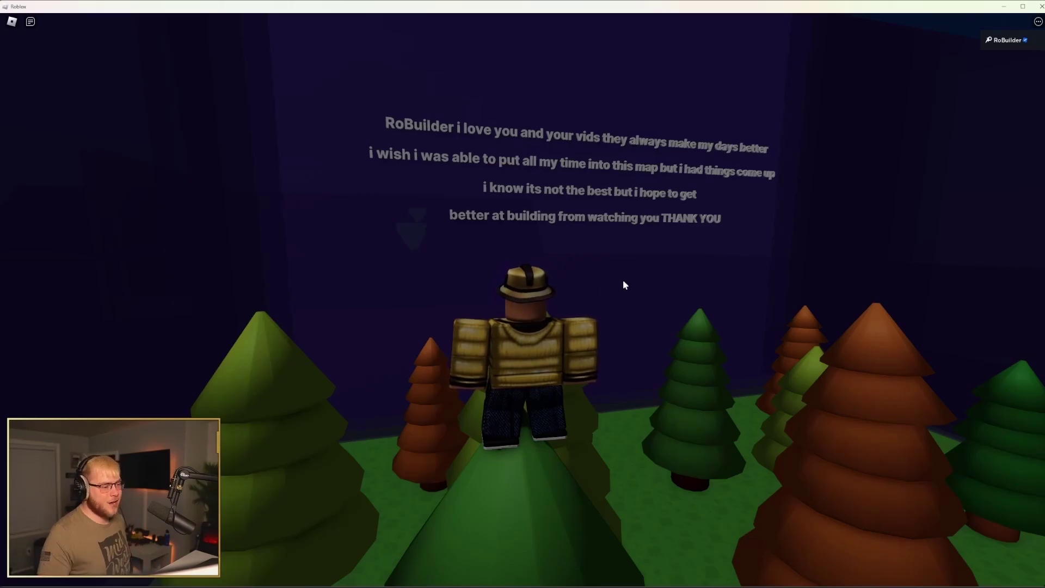
# Take the character out of the forest room and back into the dark crystal hall.
pyautogui.moveTo(577, 279); pyautogui.dragTo(569, 284, button='right')
pyautogui.scroll(-2, 577, 279)
pyautogui.press('w')
pyautogui.press('space')
pyautogui.scroll(2, 577, 280)
pyautogui.press('space')
pyautogui.press('w')
pyautogui.press('space')
pyautogui.press('w')
pyautogui.press('w')
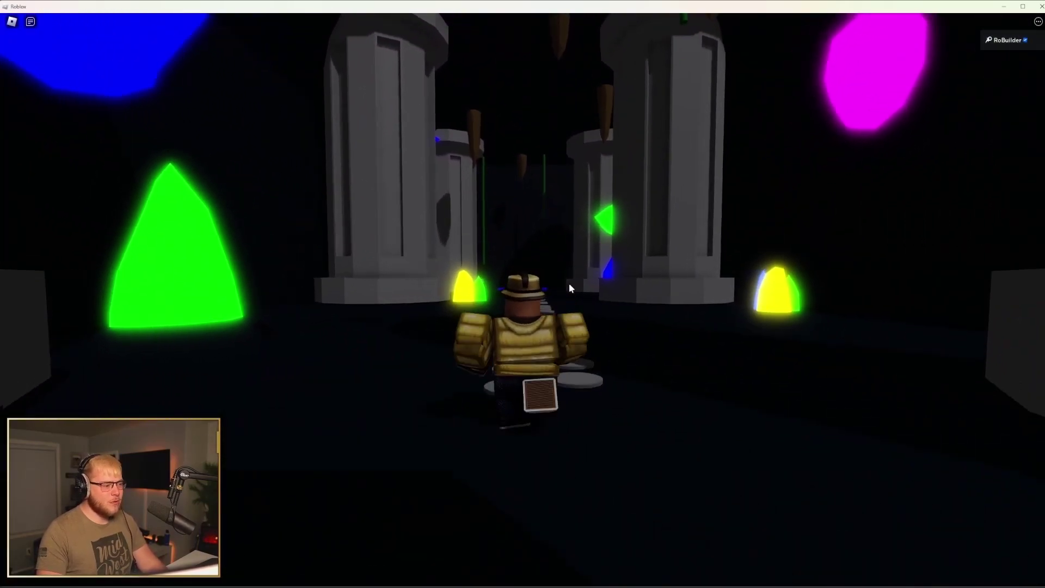
pyautogui.press('s')
pyautogui.press('s')
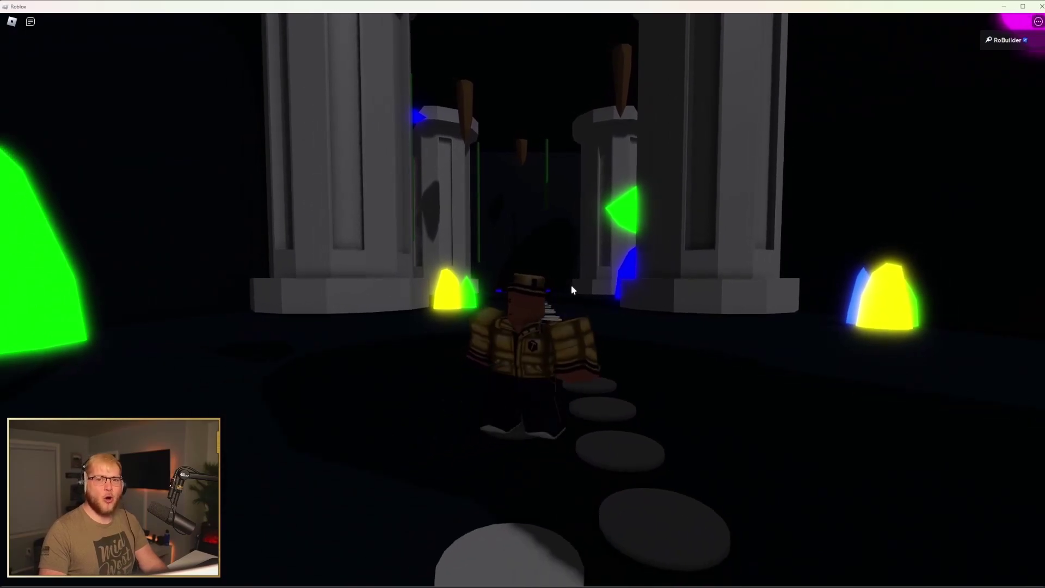
# Inspect the crystal hall again and walk the character back through the white portal into the forest room.
pyautogui.moveTo(579, 280); pyautogui.dragTo(573, 265, button='right')
pyautogui.scroll(-5, 577, 280)
pyautogui.scroll(4, 574, 285)
pyautogui.scroll(-5, 573, 264)
pyautogui.press('d')
pyautogui.scroll(3, 573, 265)
pyautogui.press('w')
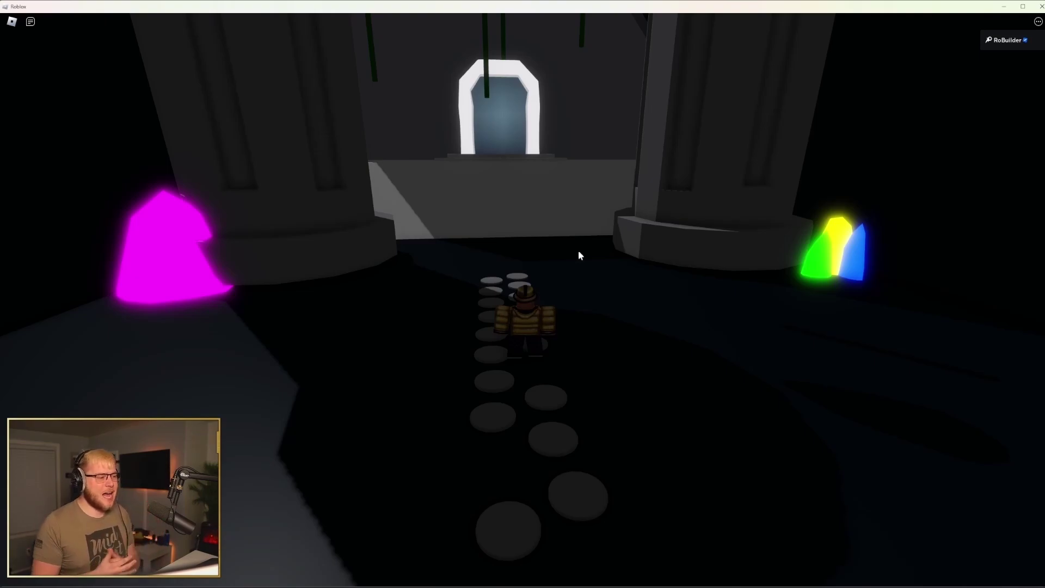
pyautogui.press('w')
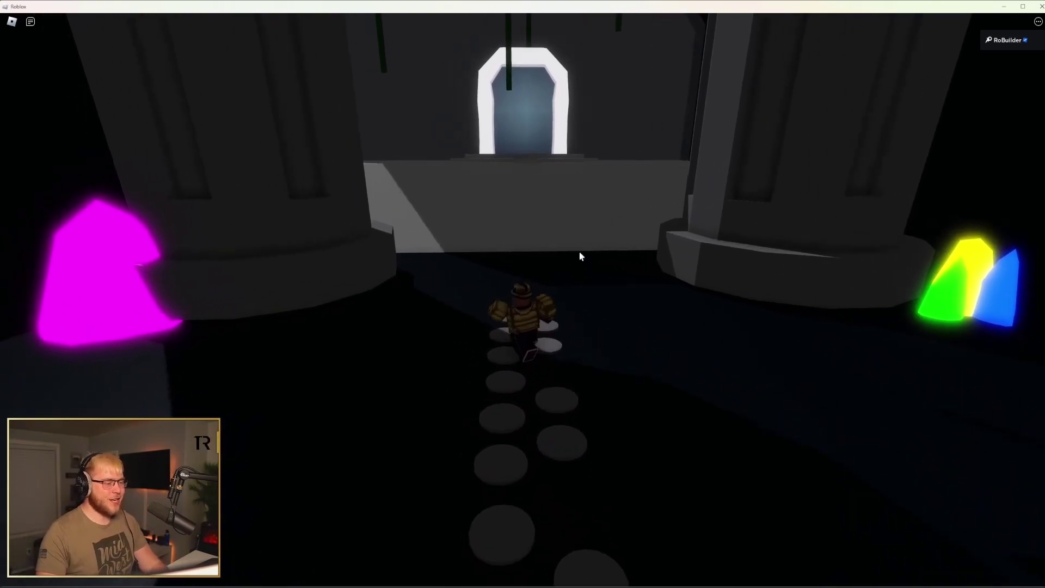
pyautogui.press('w')
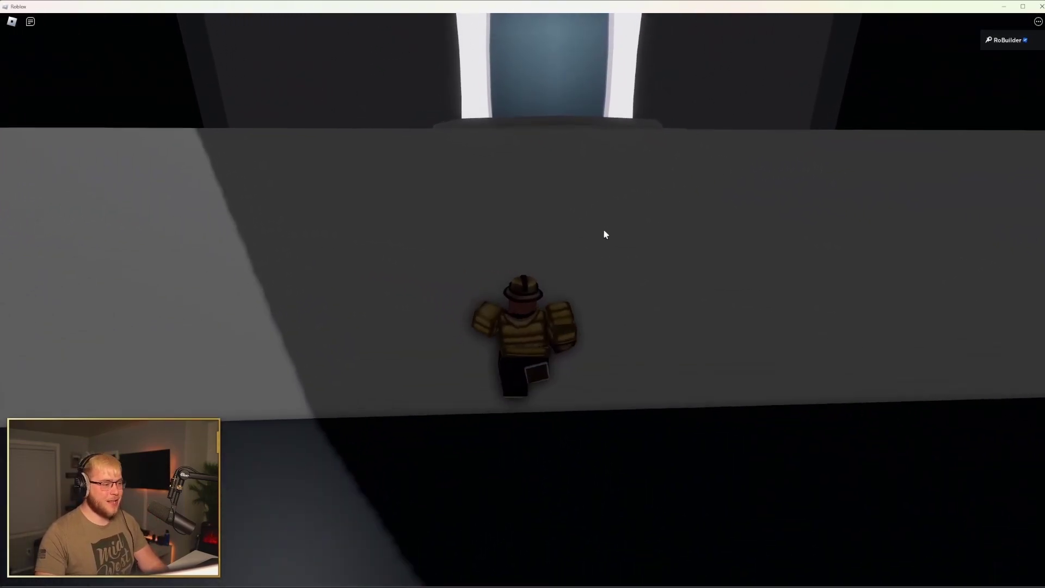
pyautogui.press('w')
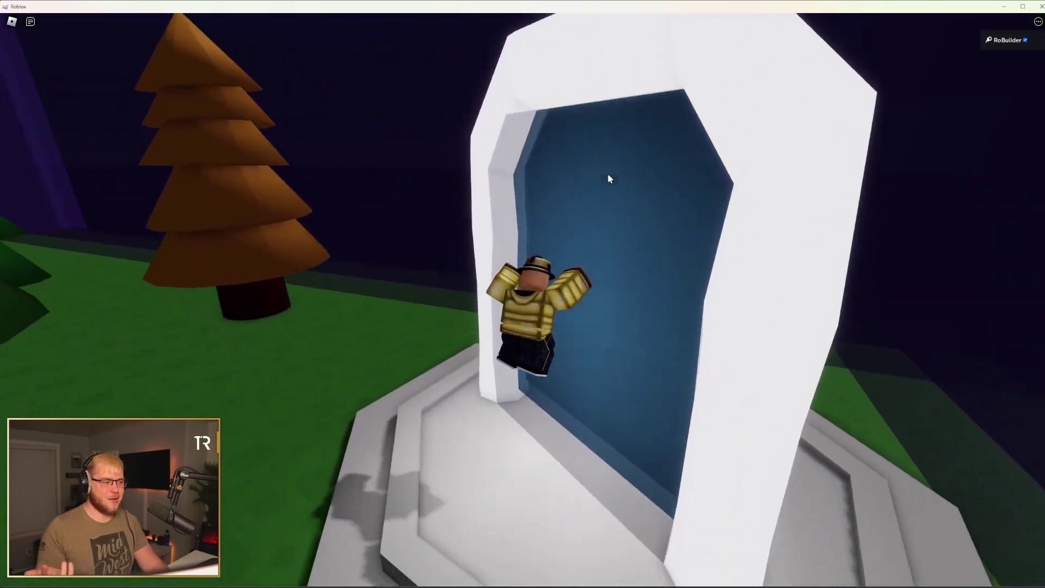
pyautogui.press('a')
pyautogui.moveTo(608, 179)
pyautogui.mouseDown(button='right')
pyautogui.moveTo(609, 196)
pyautogui.moveTo(611, 173)
pyautogui.mouseUp(button='right')
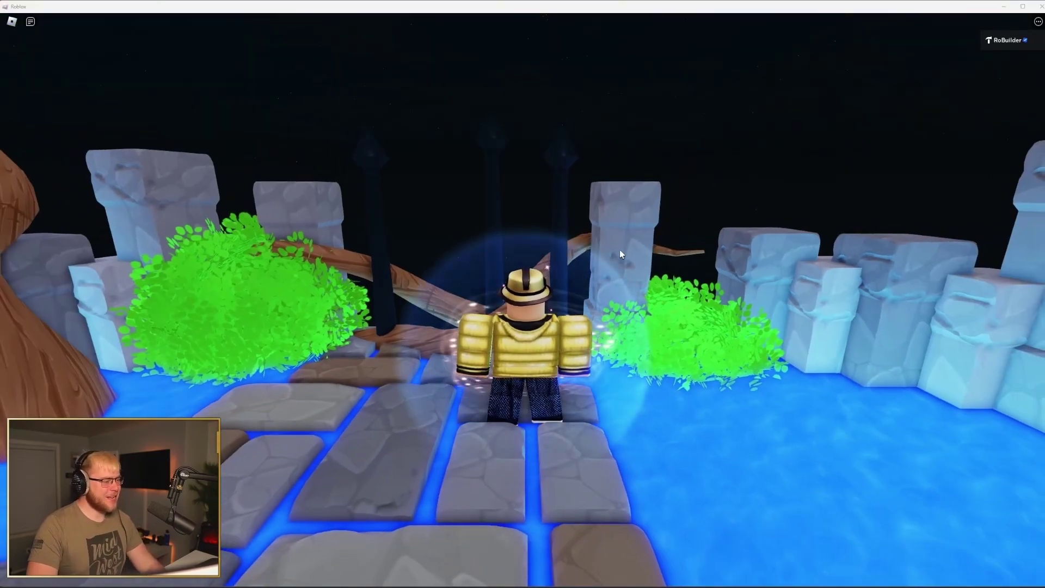
# Walk the character along the island's stone path and view the whole blue portal build from afar and from the front.
pyautogui.moveTo(748, 246); pyautogui.dragTo(749, 248, button='right')
pyautogui.press('w')
pyautogui.scroll(-10, 750, 251)
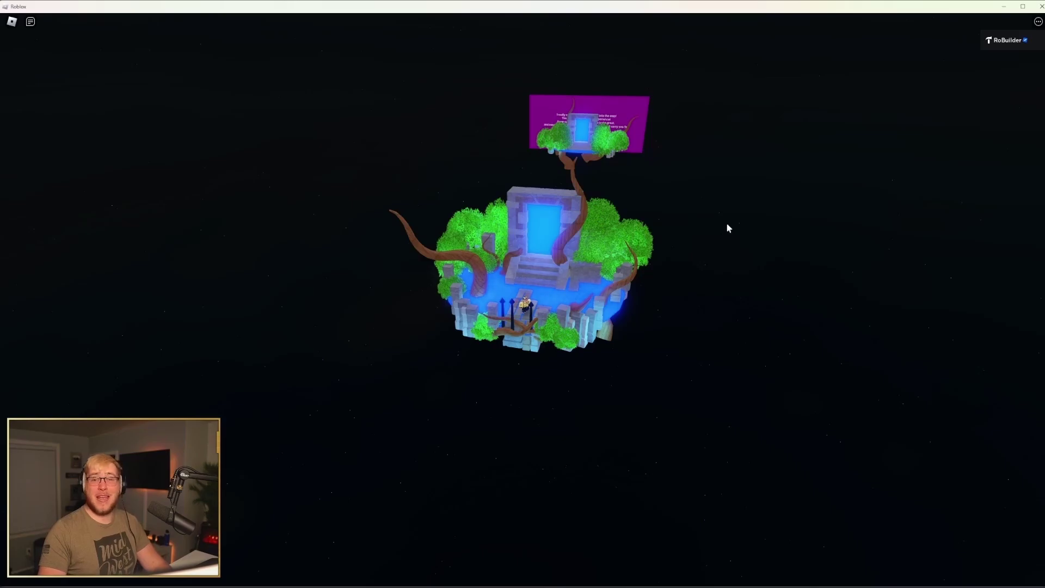
pyautogui.moveTo(734, 227); pyautogui.dragTo(697, 227, button='right')
pyautogui.scroll(6, 697, 227)
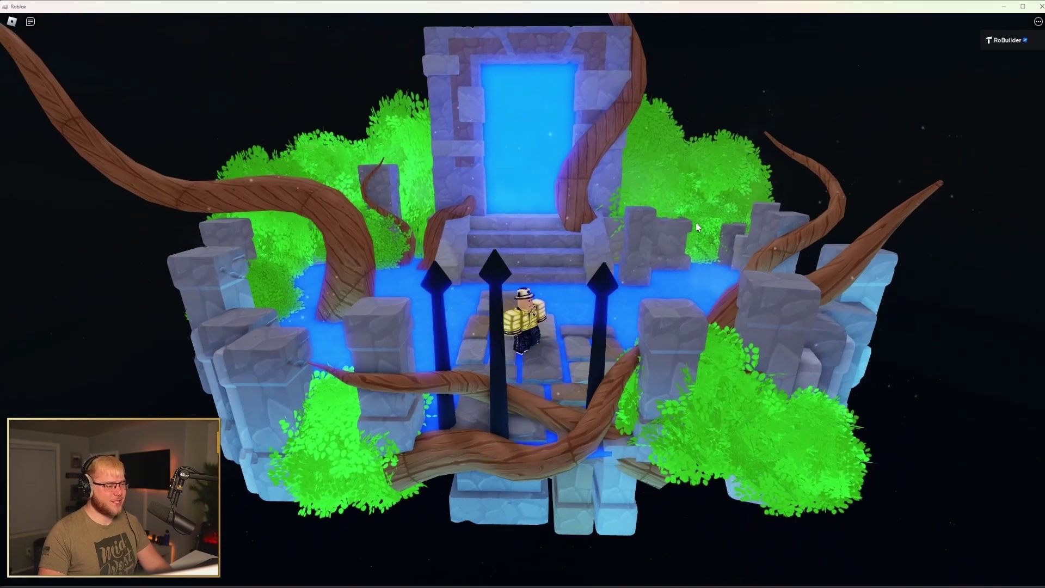
# Take the character through the blue portal to the upper platform and read the message on the purple wall.
pyautogui.scroll(10, 698, 227)
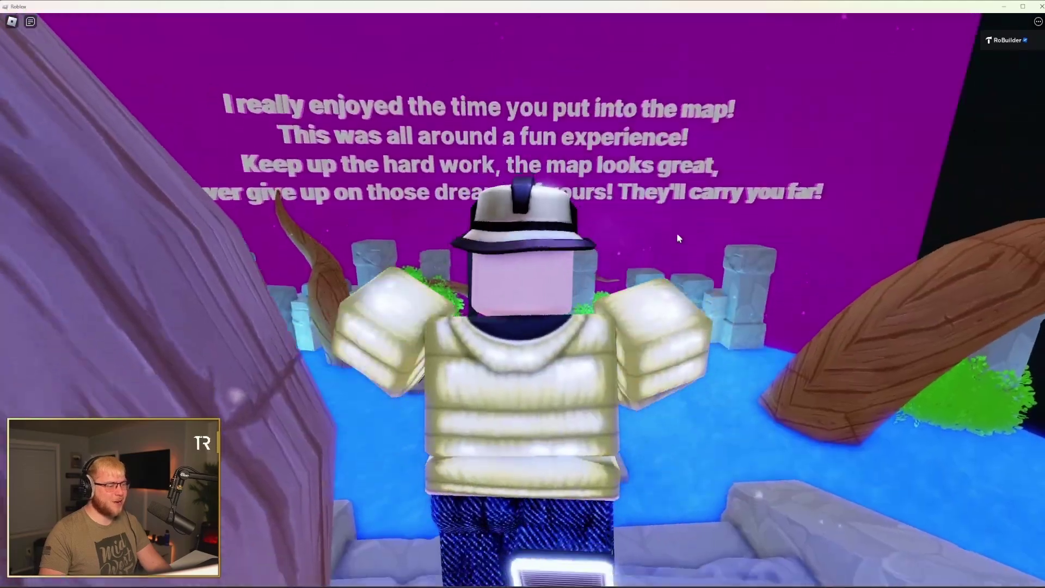
pyautogui.scroll(-15, 677, 238)
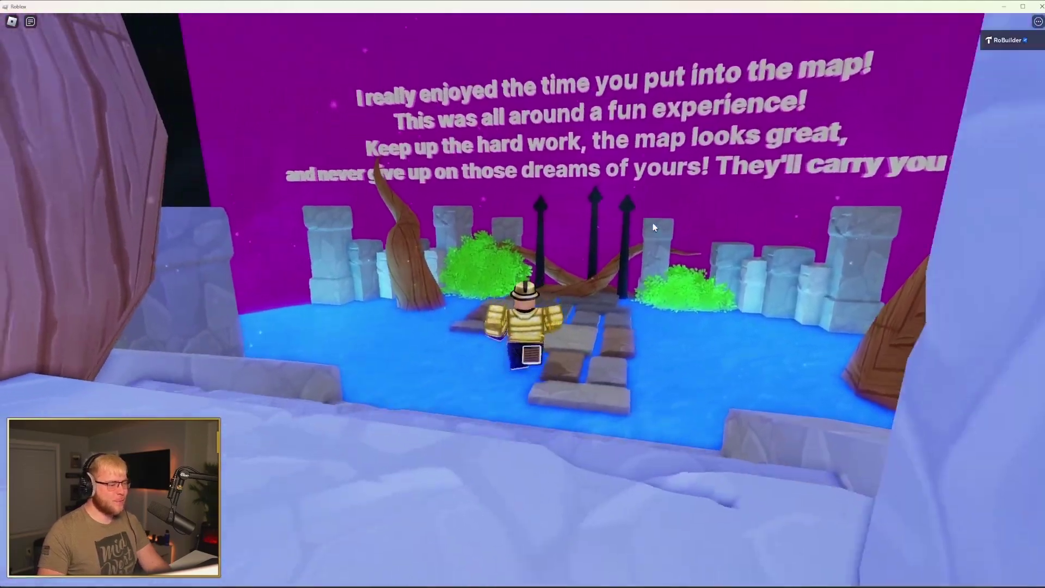
pyautogui.moveTo(652, 228); pyautogui.dragTo(653, 227, button='right')
pyautogui.scroll(10, 653, 228)
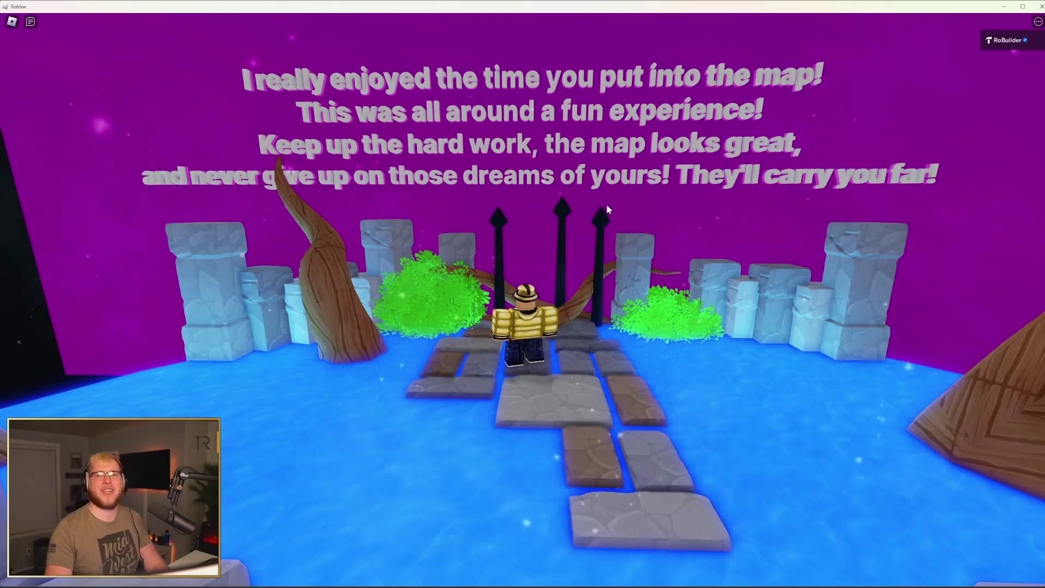
# Walk the character back through the upper platform's portal and inspect the main island's archway, stairs and stone path.
pyautogui.moveTo(630, 205); pyautogui.dragTo(622, 210, button='right')
pyautogui.scroll(-5, 629, 205)
pyautogui.scroll(3, 630, 205)
pyautogui.scroll(3, 630, 205)
pyautogui.press('w')
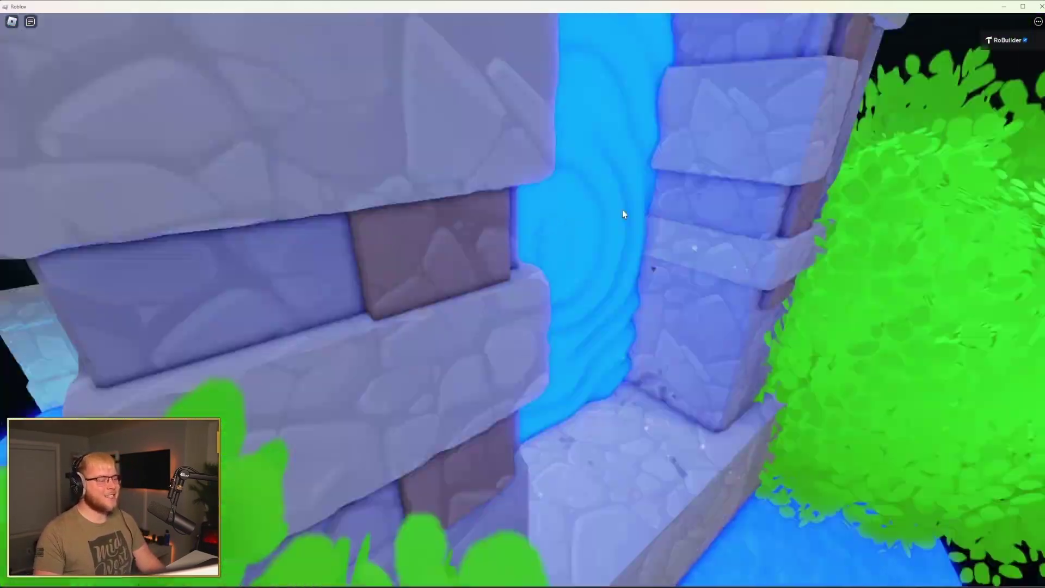
pyautogui.scroll(-6, 623, 214)
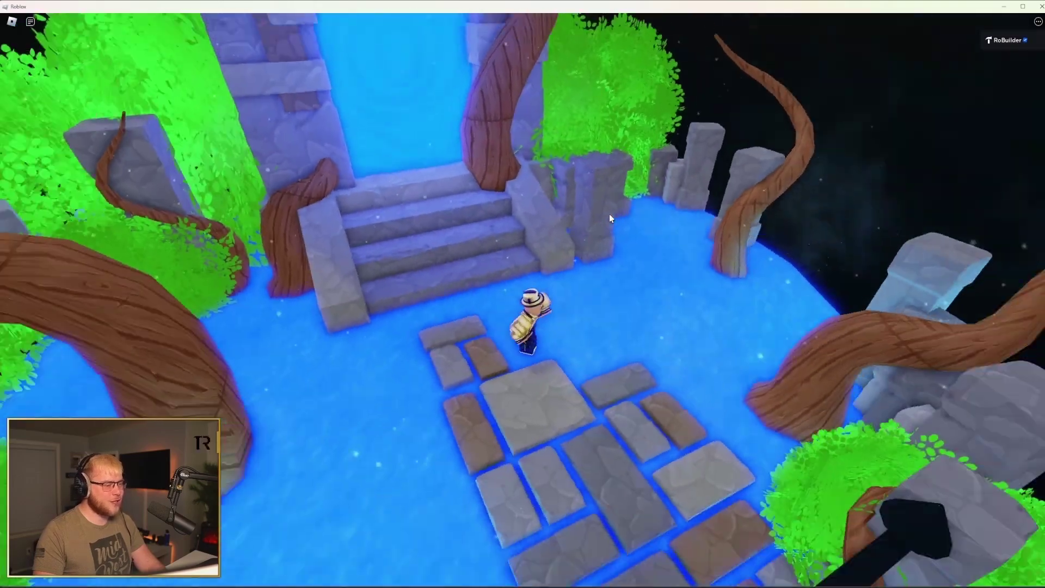
pyautogui.scroll(-10, 610, 215)
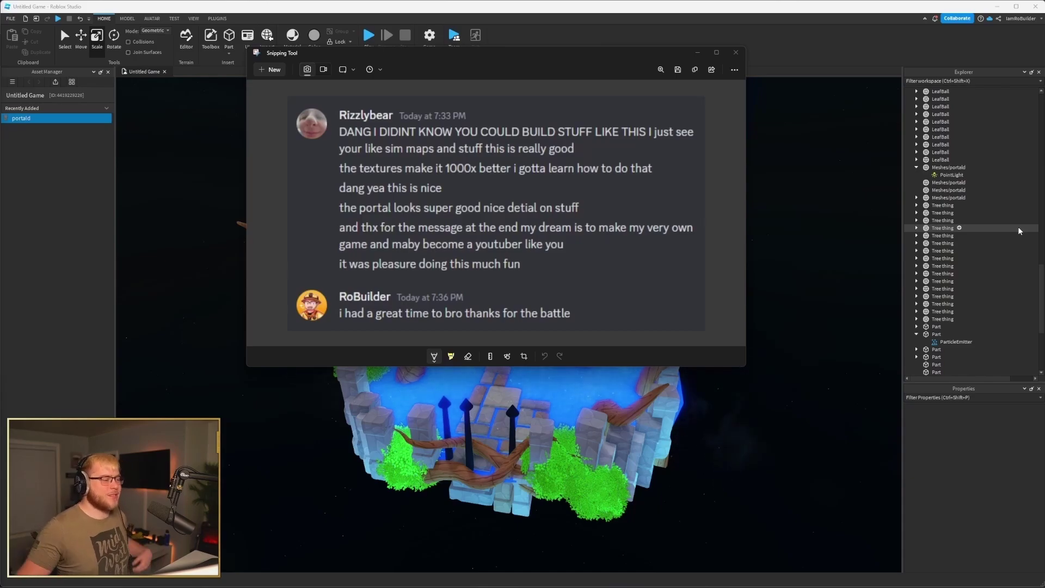
# Close the chat screenshot in Snipping Tool and examine the face textures of the root winding around the portal arch in Roblox Studio.
pyautogui.click(734, 57)
pyautogui.scroll(6, 726, 277)
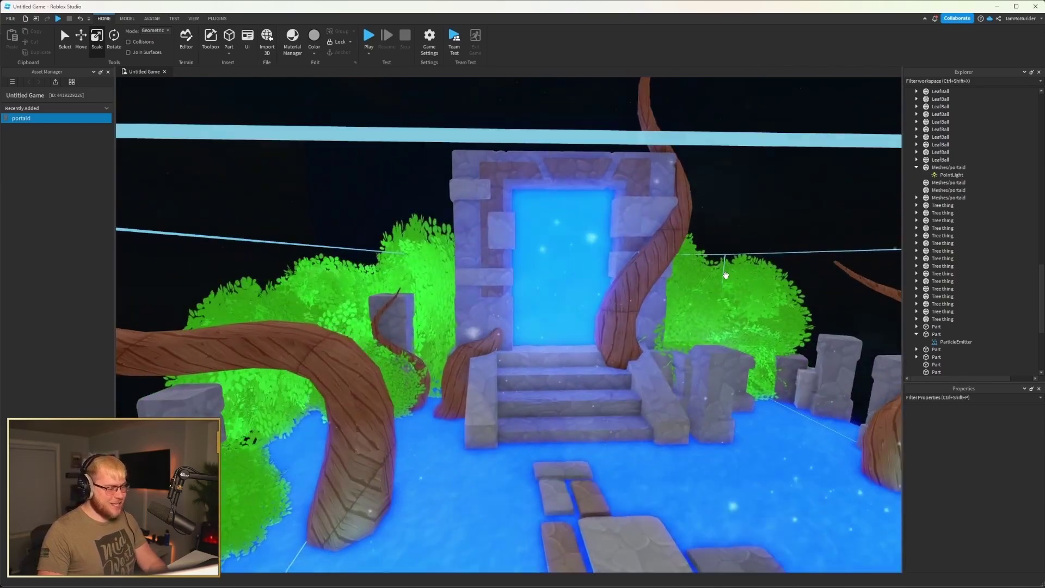
pyautogui.scroll(5, 718, 275)
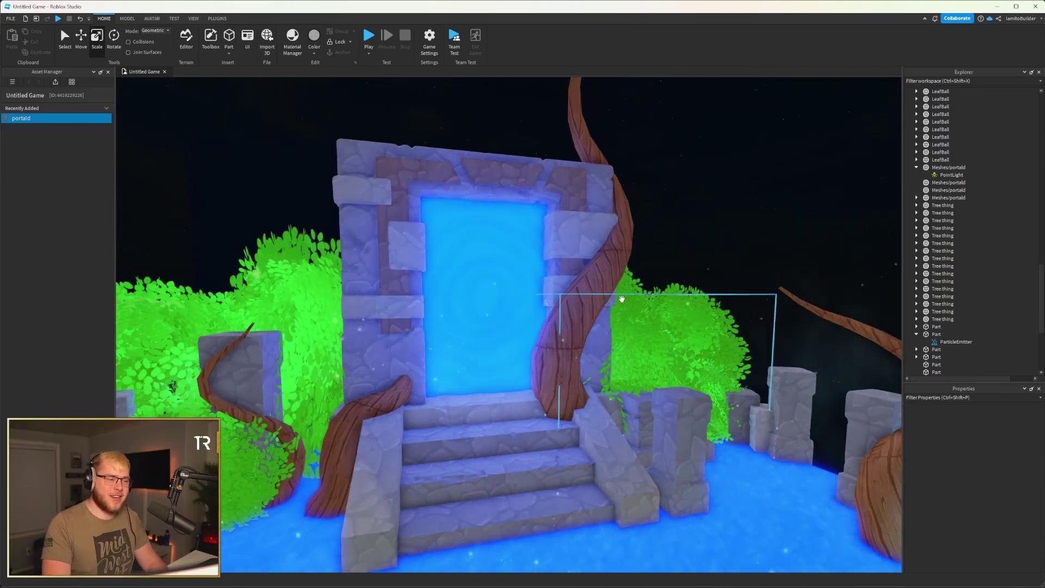
pyautogui.click(607, 285)
pyautogui.doubleClick(958, 221)
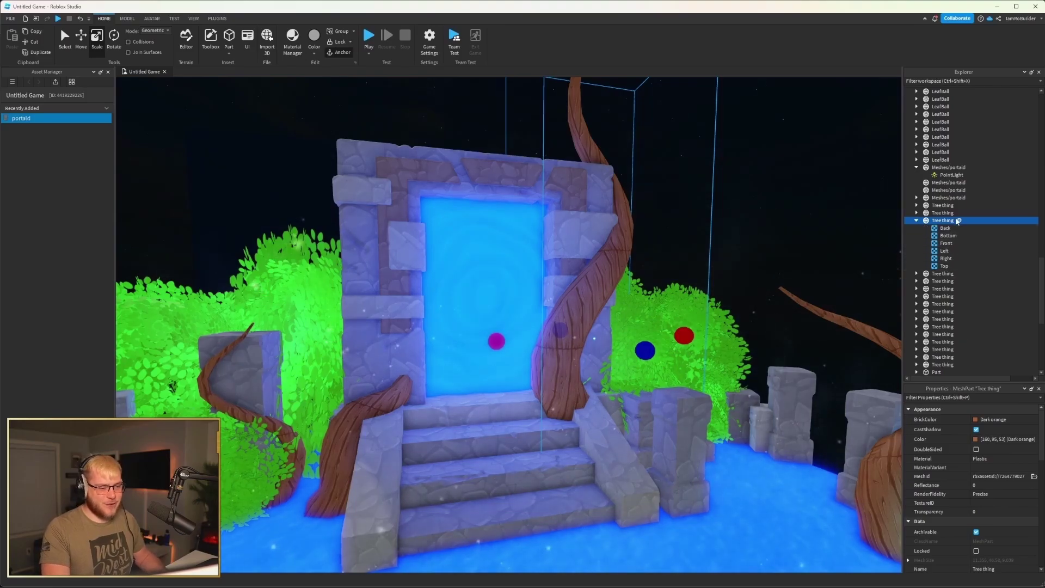
# Deselect the twisted root and review the finished portal island as a whole from the front and above.
pyautogui.click(723, 189)
pyautogui.moveTo(687, 207); pyautogui.dragTo(686, 207, button='right')
pyautogui.scroll(-5, 687, 207)
pyautogui.scroll(8, 687, 208)
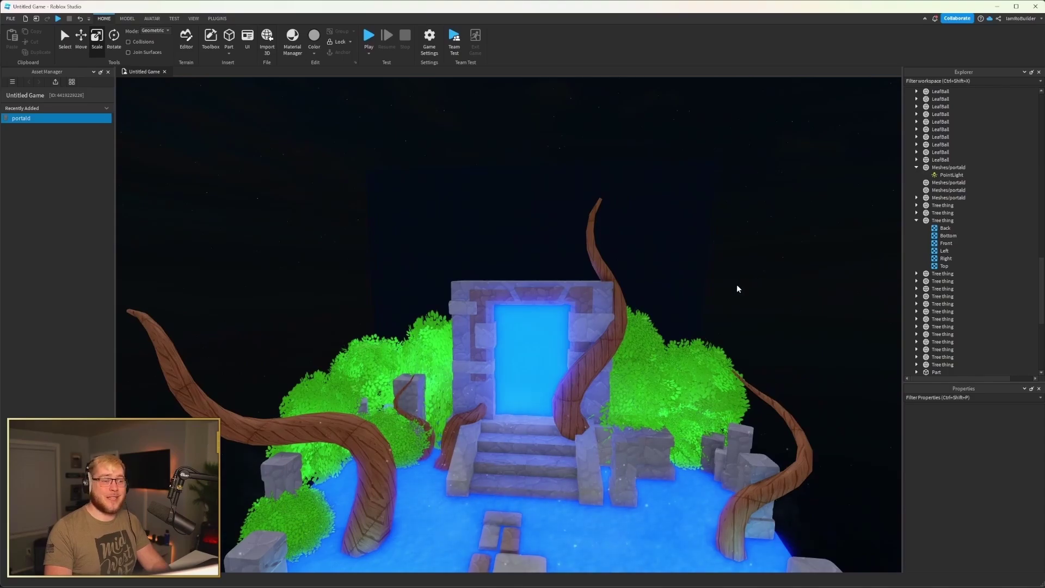
pyautogui.scroll(-6, 730, 288)
pyautogui.moveTo(732, 286); pyautogui.dragTo(730, 324, button='right')
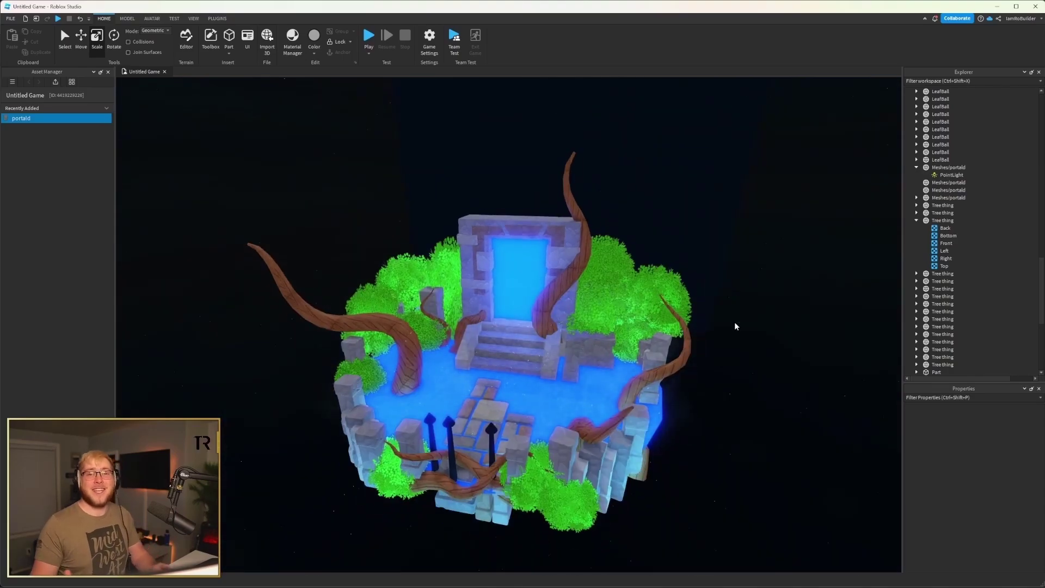